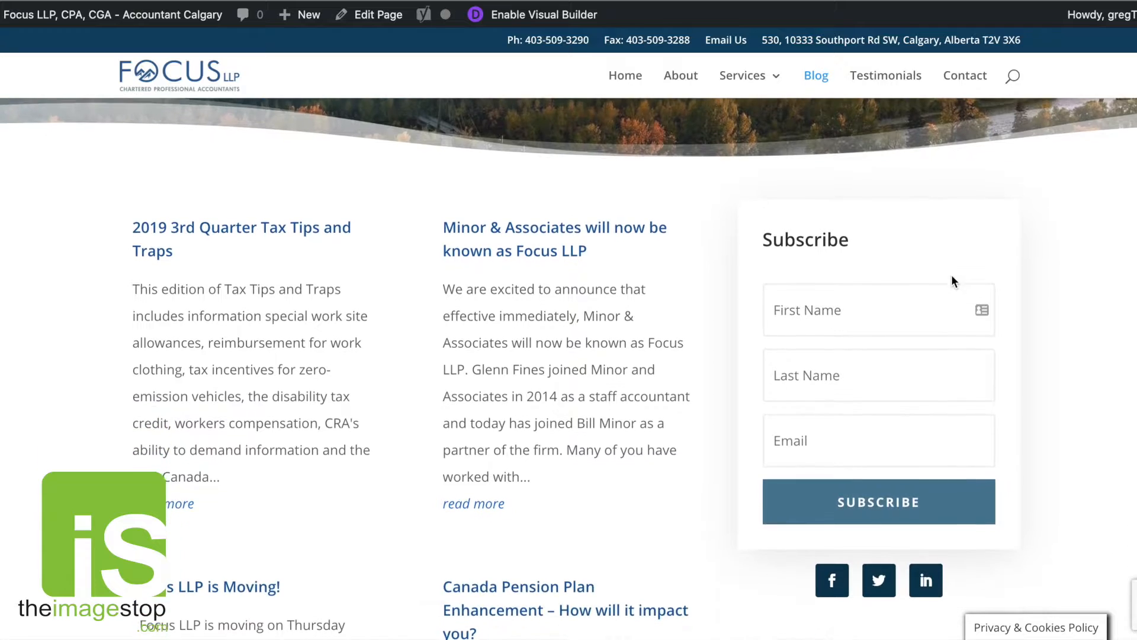
Scroll through the blog page's post listings and highlight the first post's title.
scroll(1092, 236, "down", 4)
scroll(1092, 240, "down", 2)
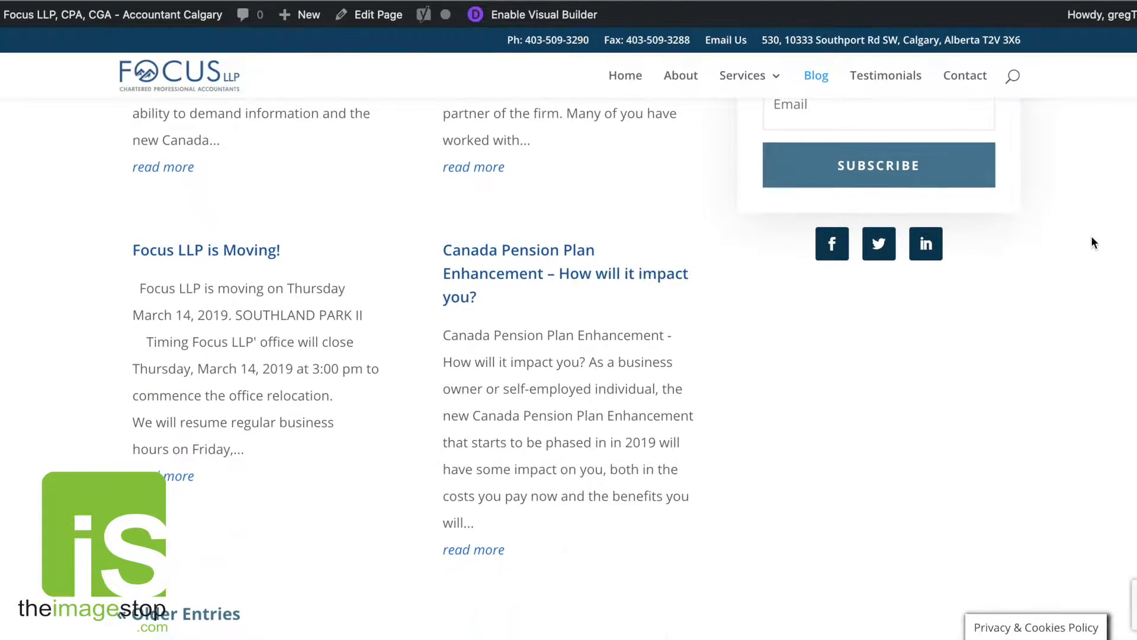
scroll(844, 360, "up", 2)
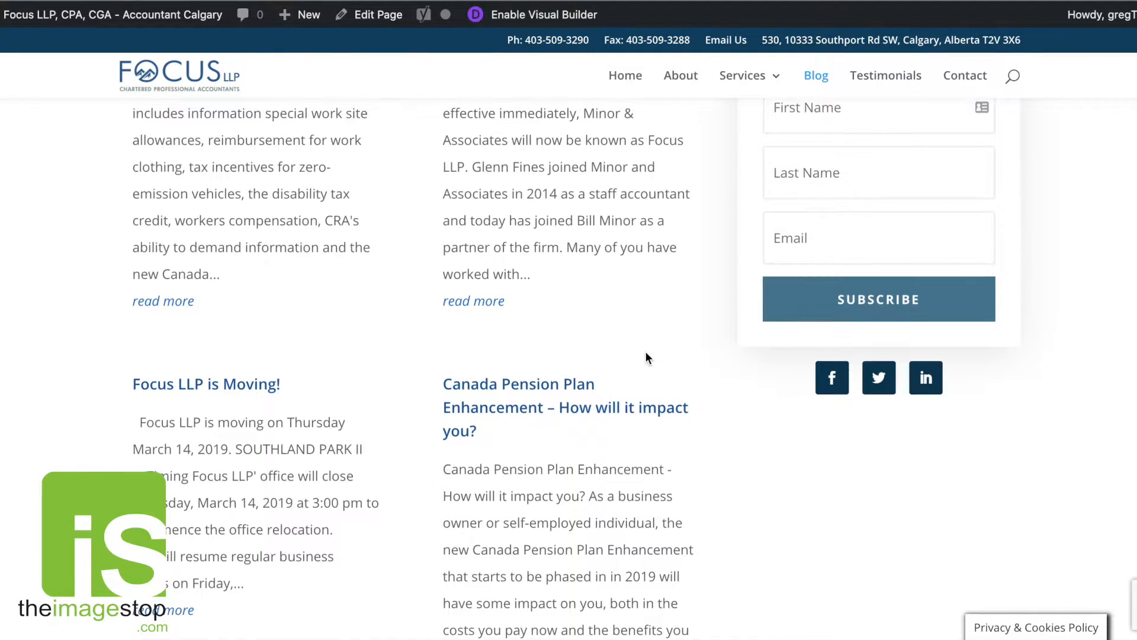
scroll(681, 316, "up", 2)
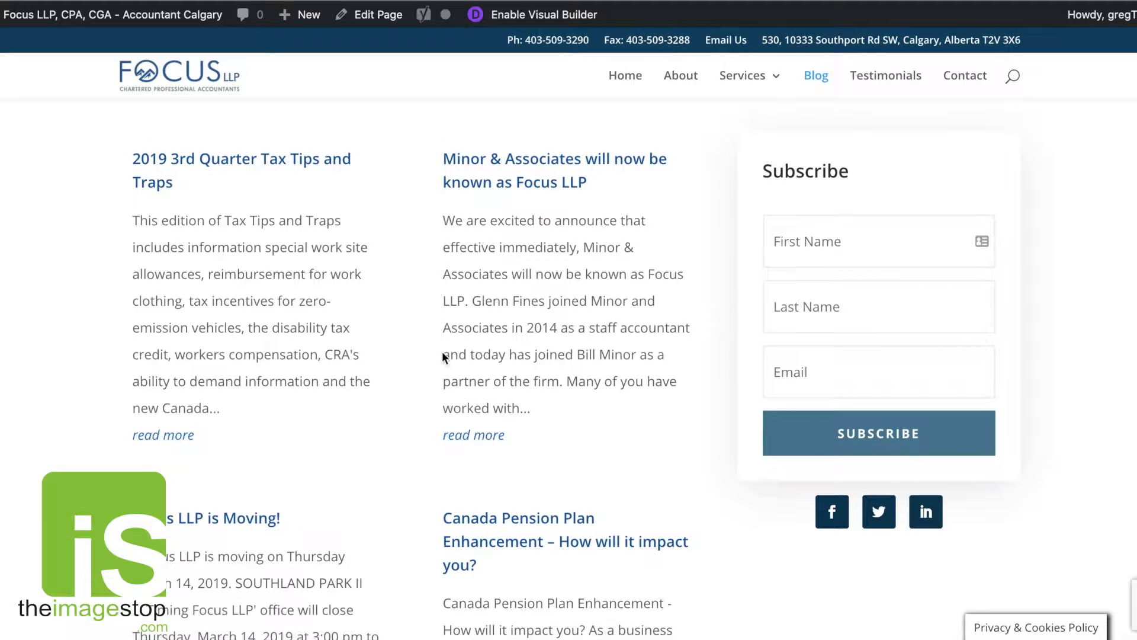
scroll(472, 434, "down", 6)
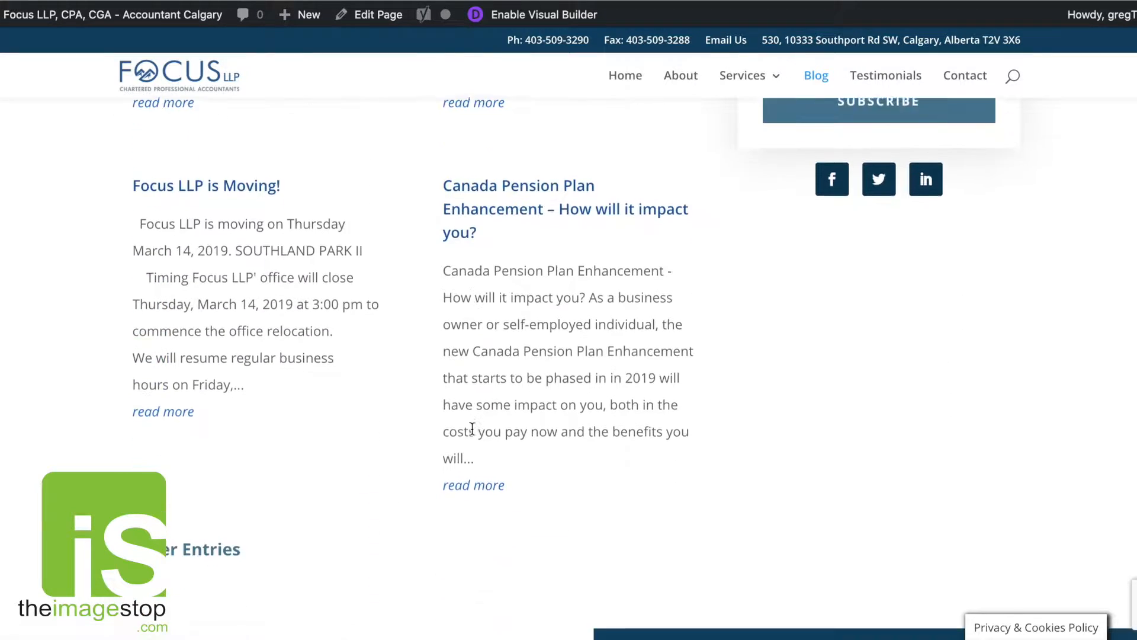
scroll(472, 428, "up", 12)
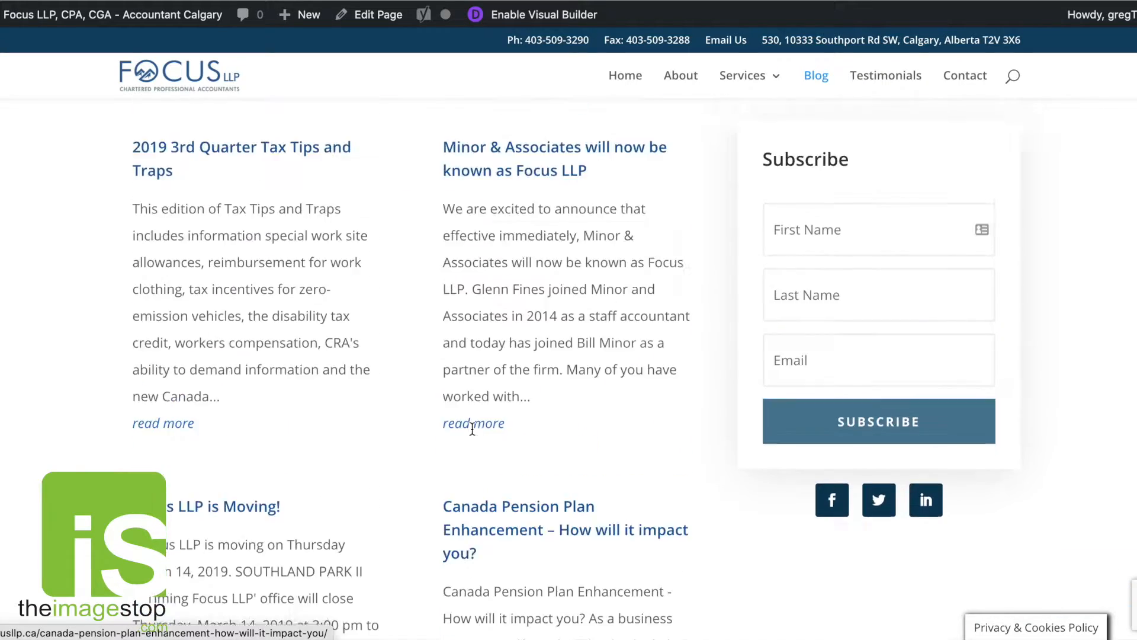
scroll(770, 314, "down", 3)
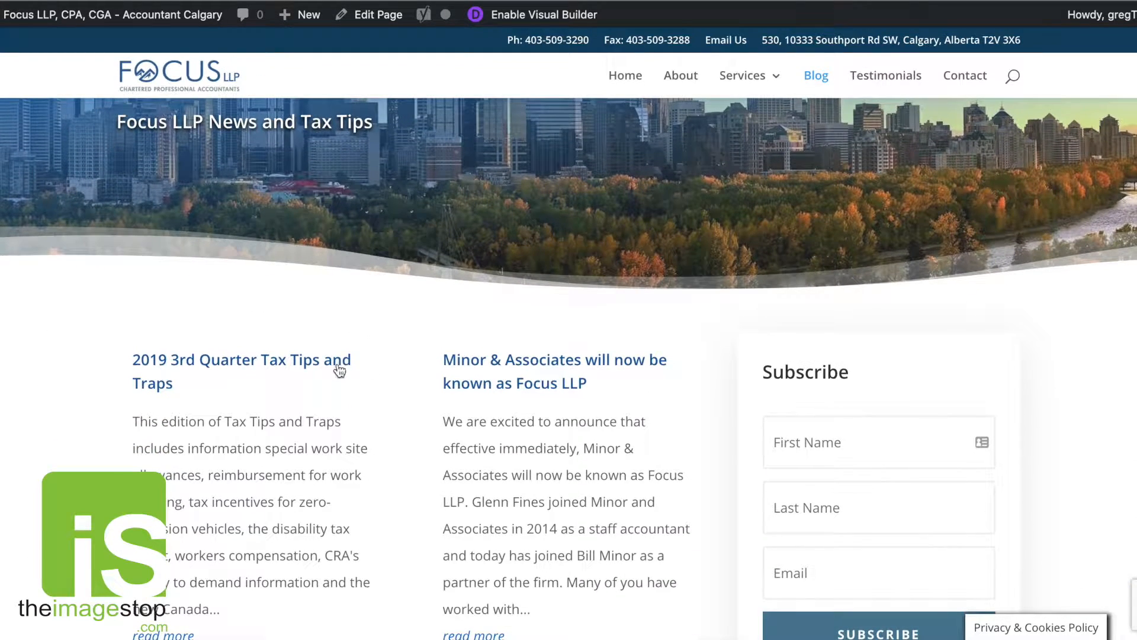
right_click(336, 365)
key("Escape")
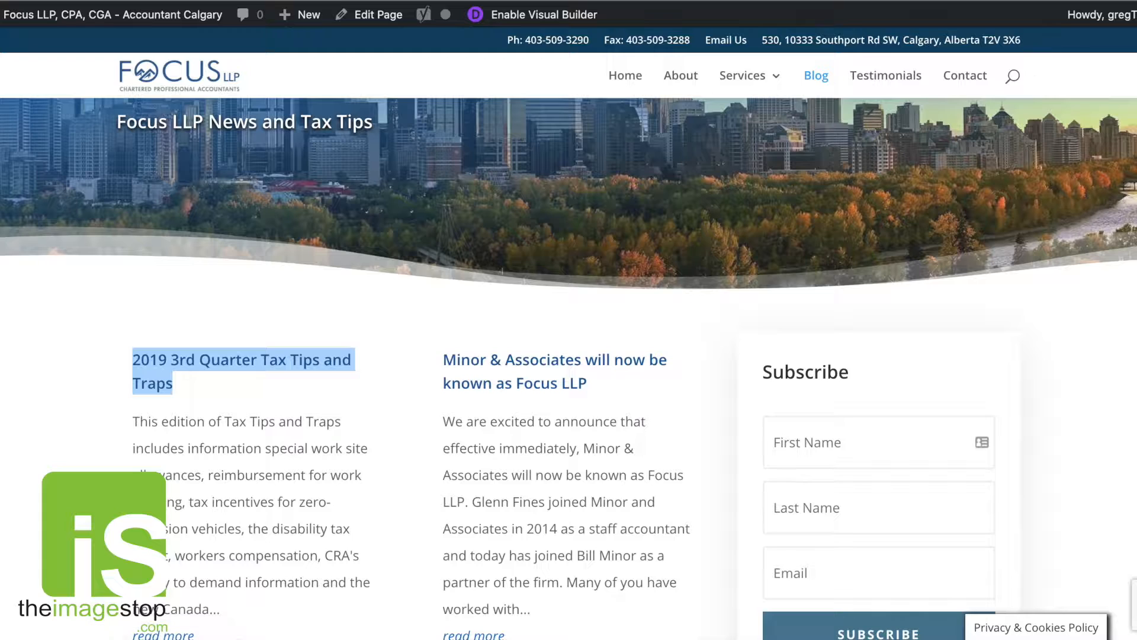
Switch to the dashboard tab and open the list of all users.
key("ctrl+Tab")
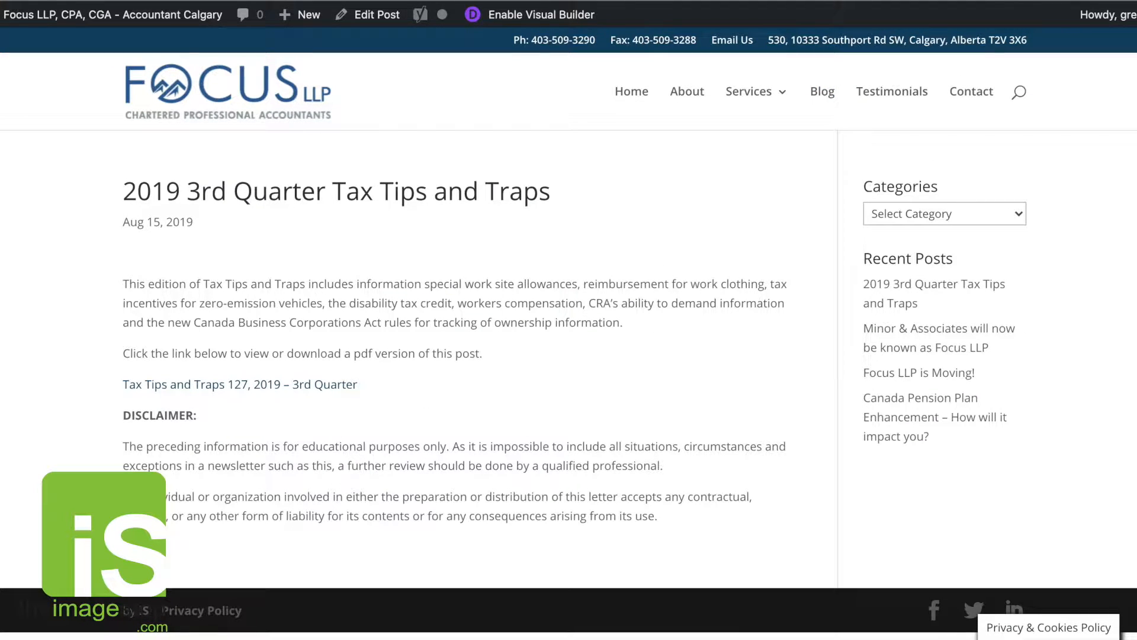
key("ctrl+Tab")
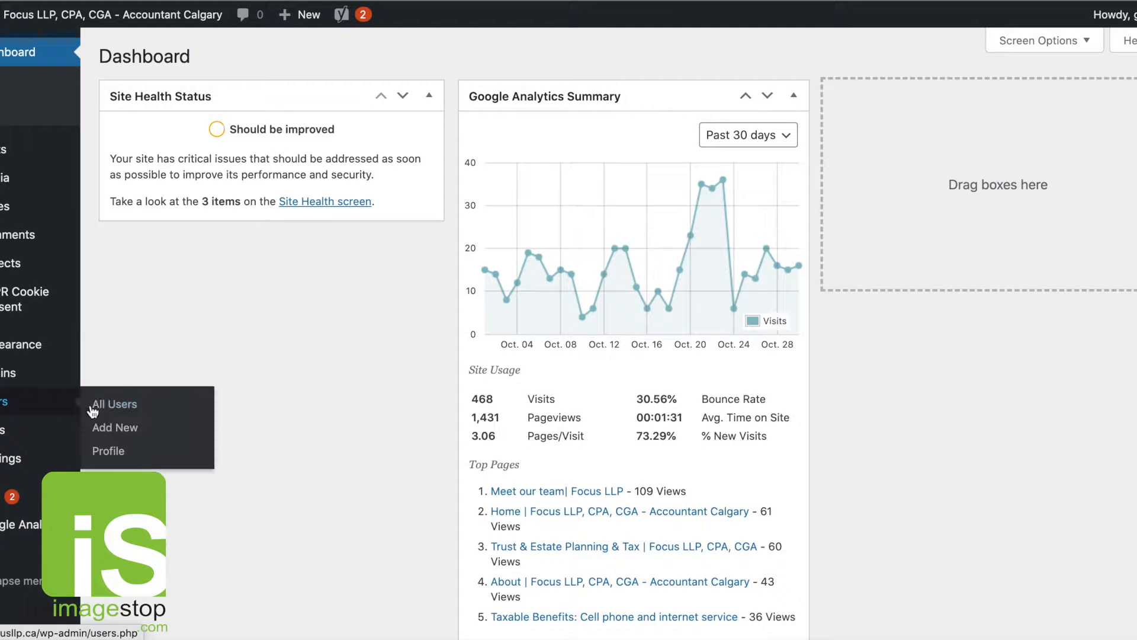
left_click(103, 409)
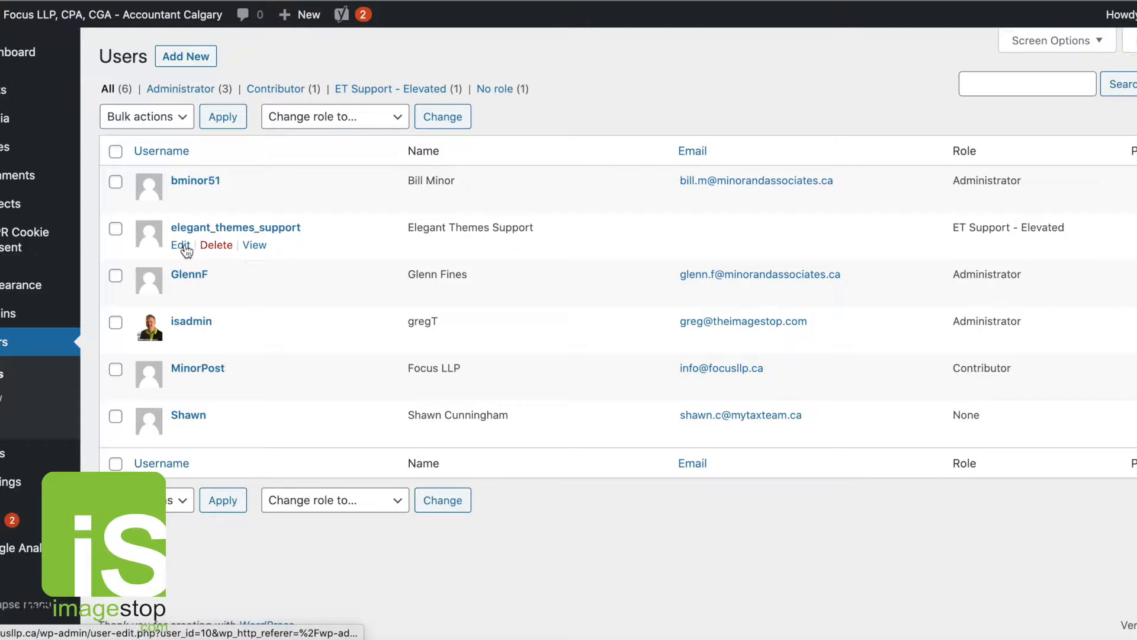
Delete the elegant_themes_support user, attributing all of its content to the isadmin account.
left_click(218, 245)
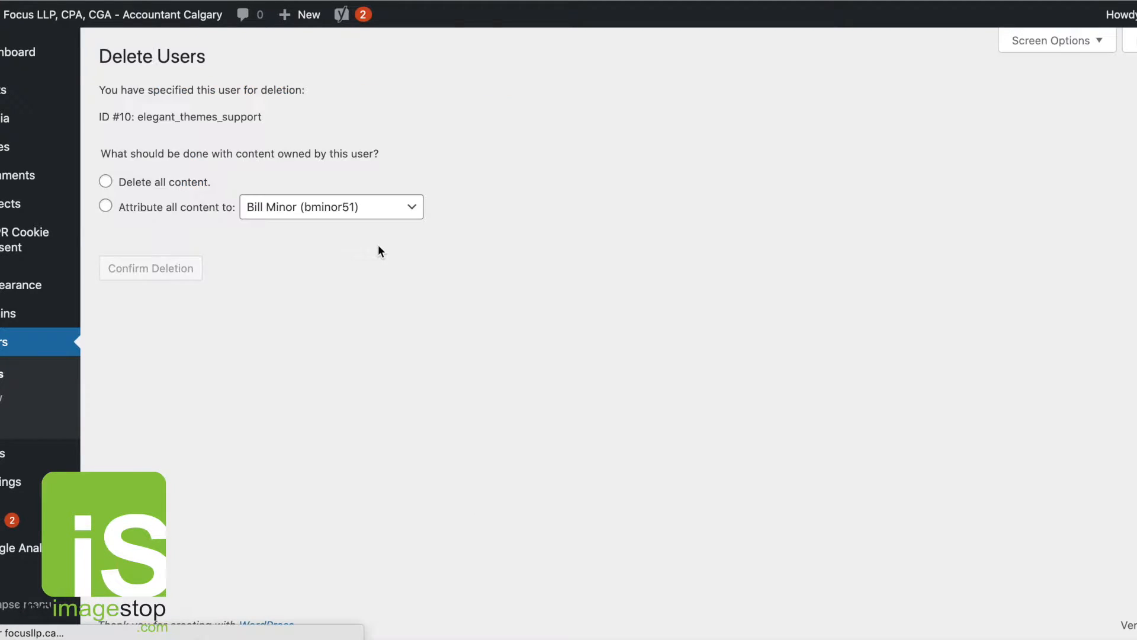
left_click(105, 182)
left_click(296, 211)
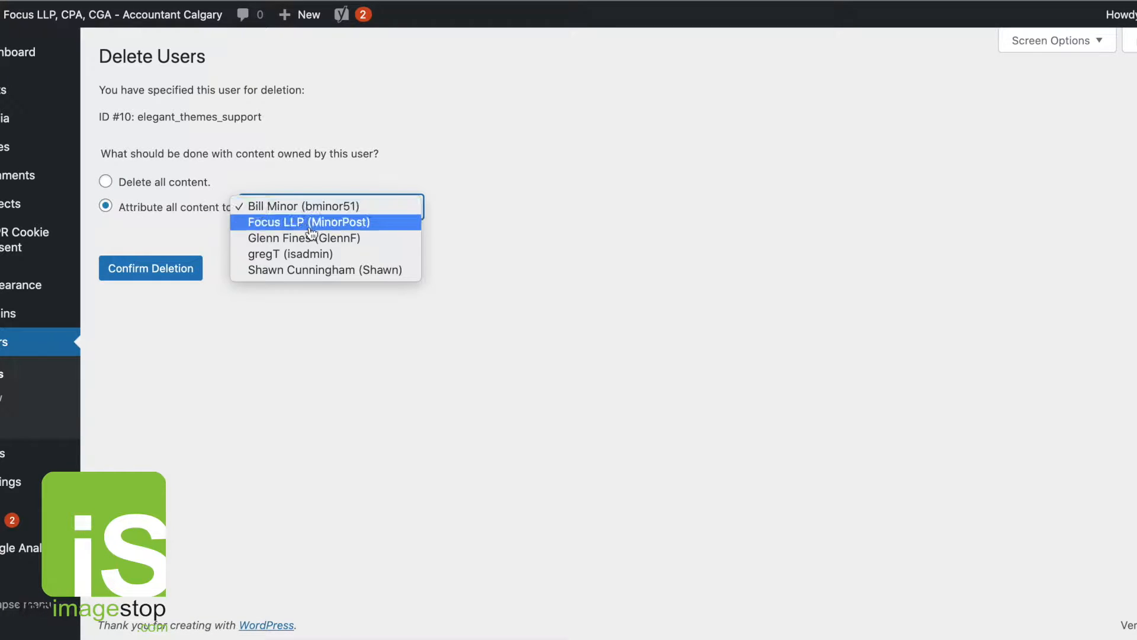
left_click(291, 253)
left_click(152, 275)
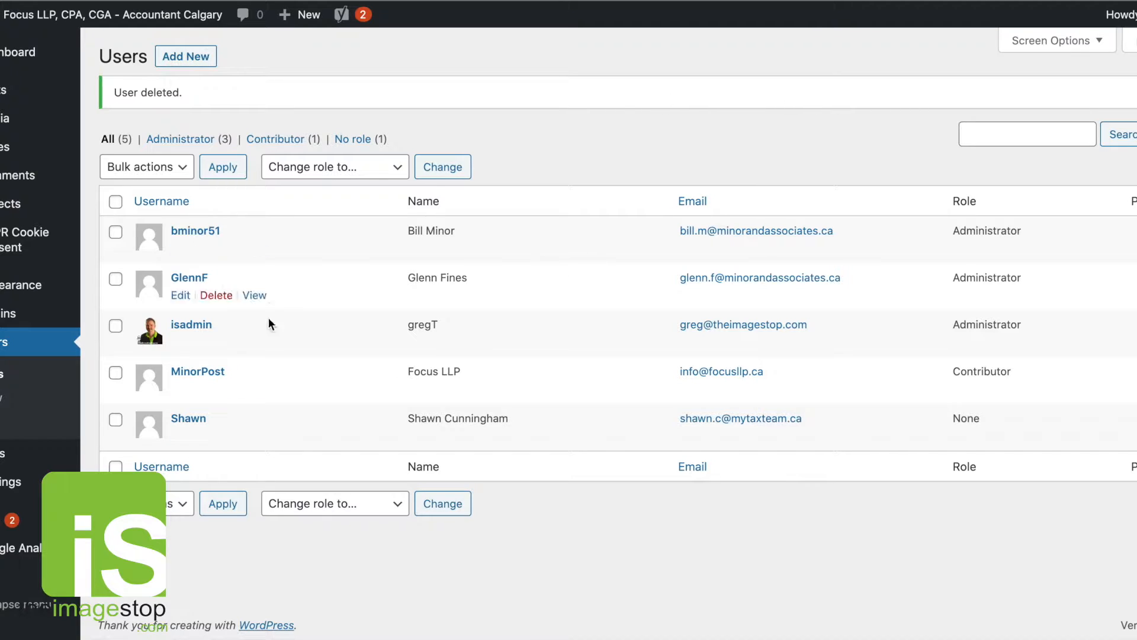
Open the list of all posts and scroll through it.
mouse_move(3, 92)
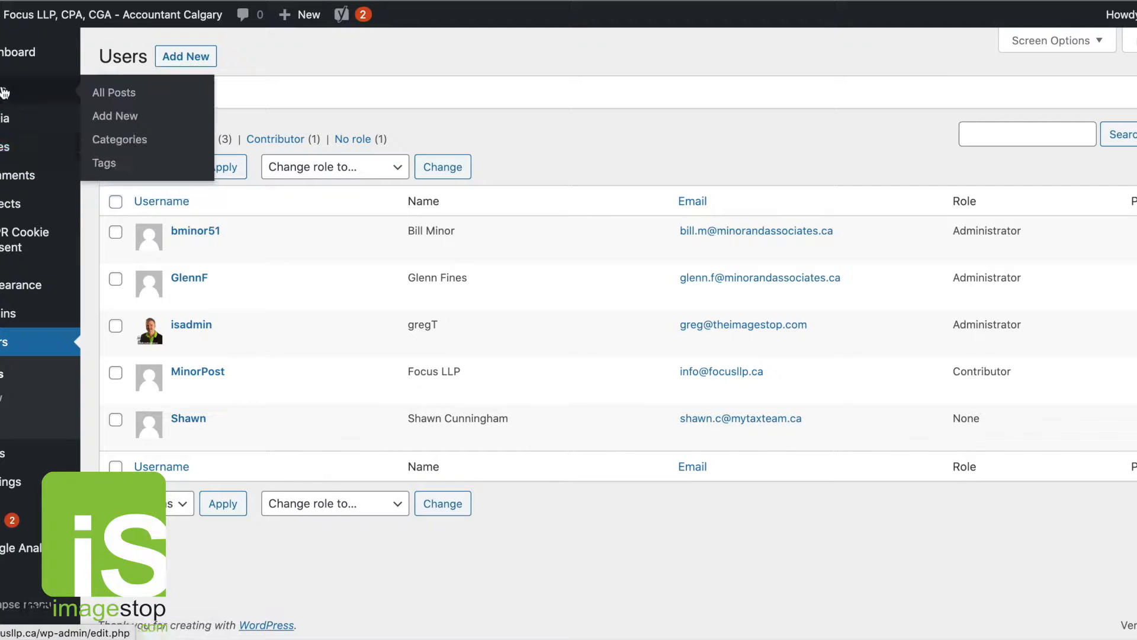
left_click(114, 92)
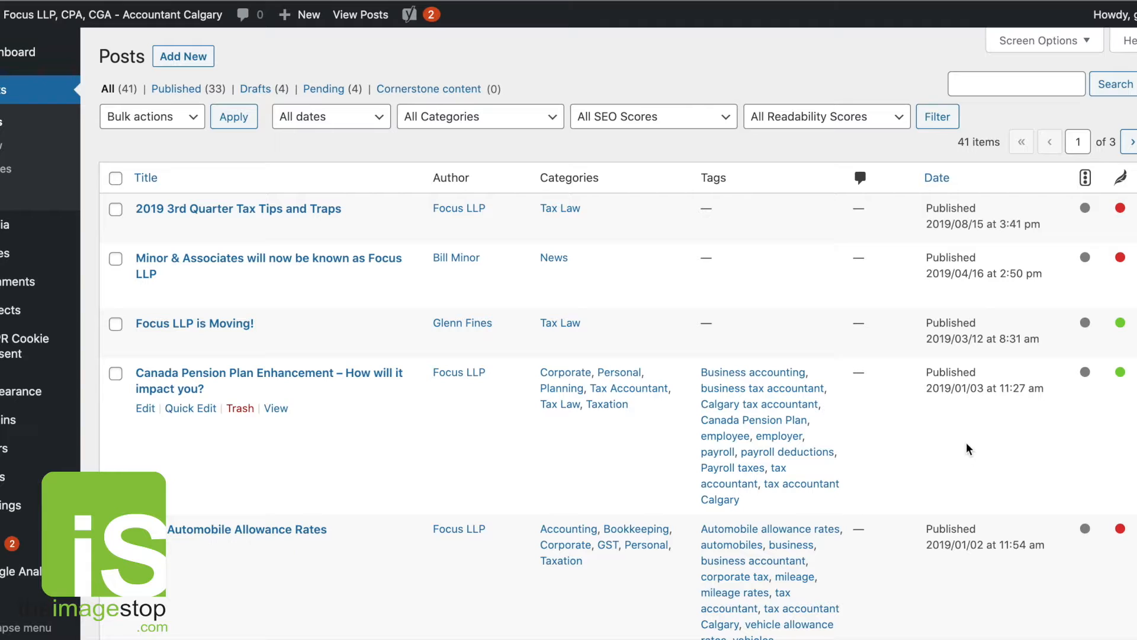
scroll(966, 442, "down", 3)
scroll(965, 442, "up", 3)
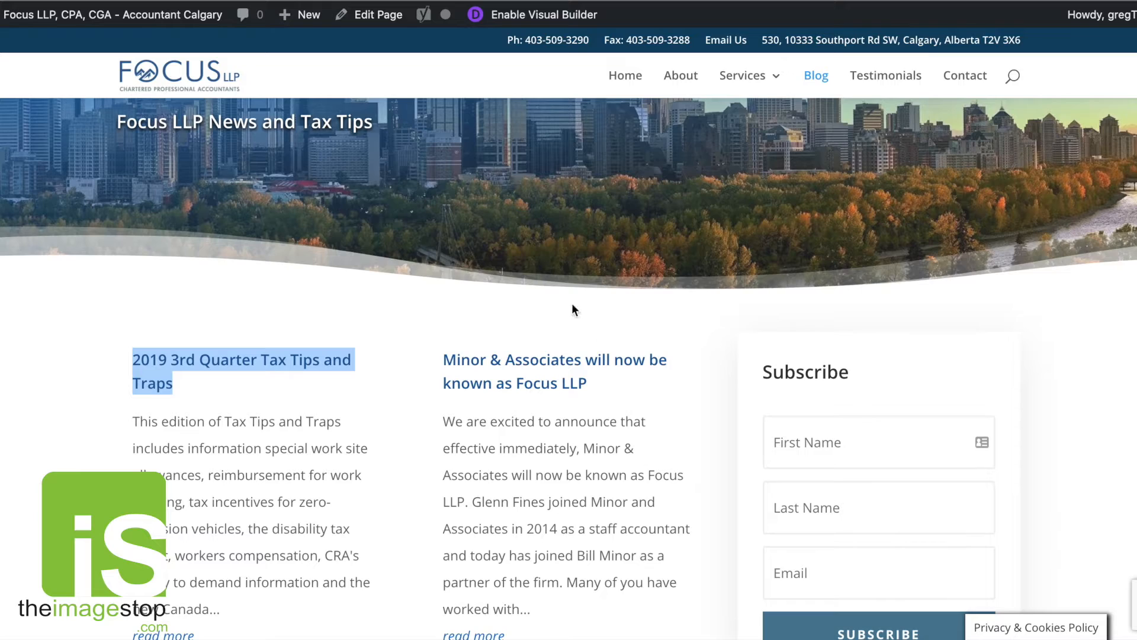
scroll(571, 305, "down", 2)
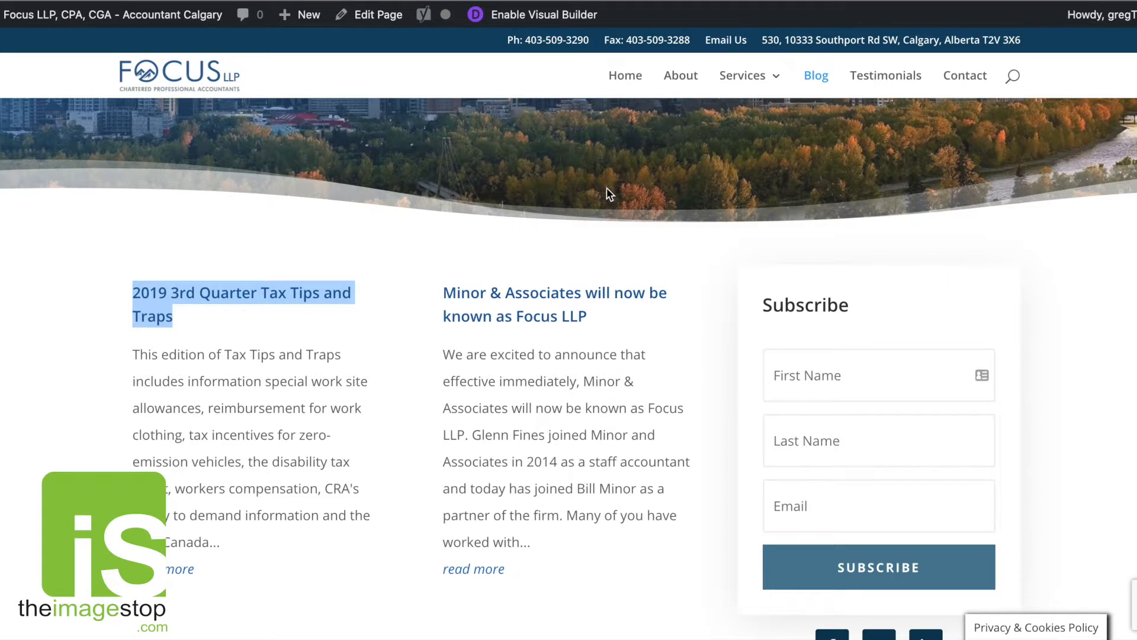
right_click(581, 292)
left_click(1045, 141)
left_click(1055, 1)
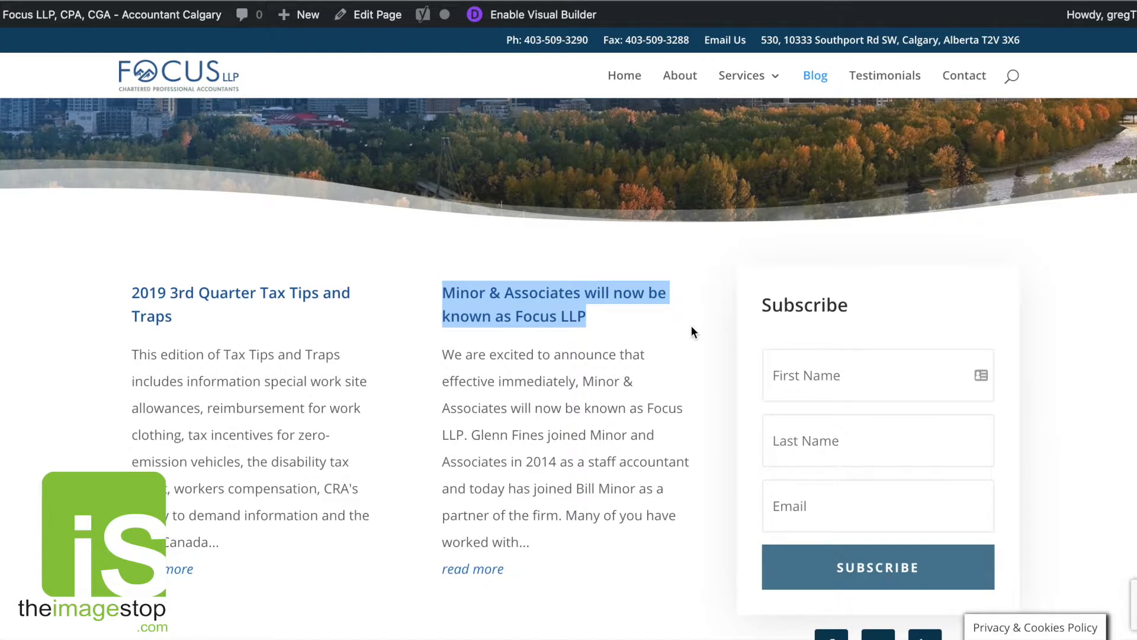
Open the 2019 3rd Quarter Tax Tips and Traps post in the post editor.
scroll(690, 325, "down", 5)
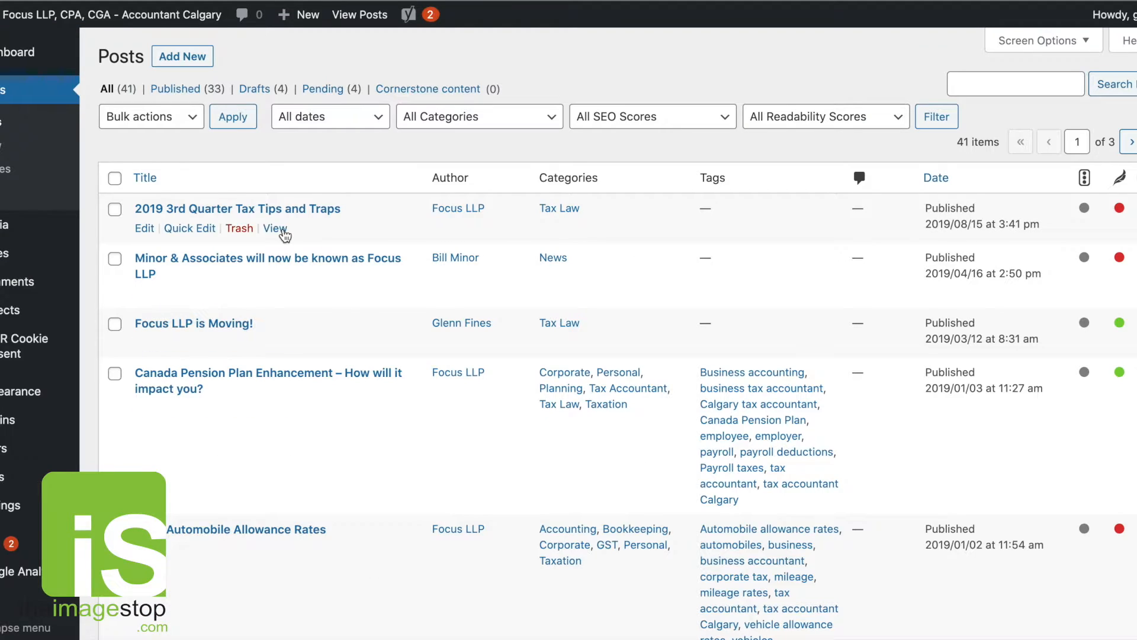
right_click(144, 228)
left_click(177, 197)
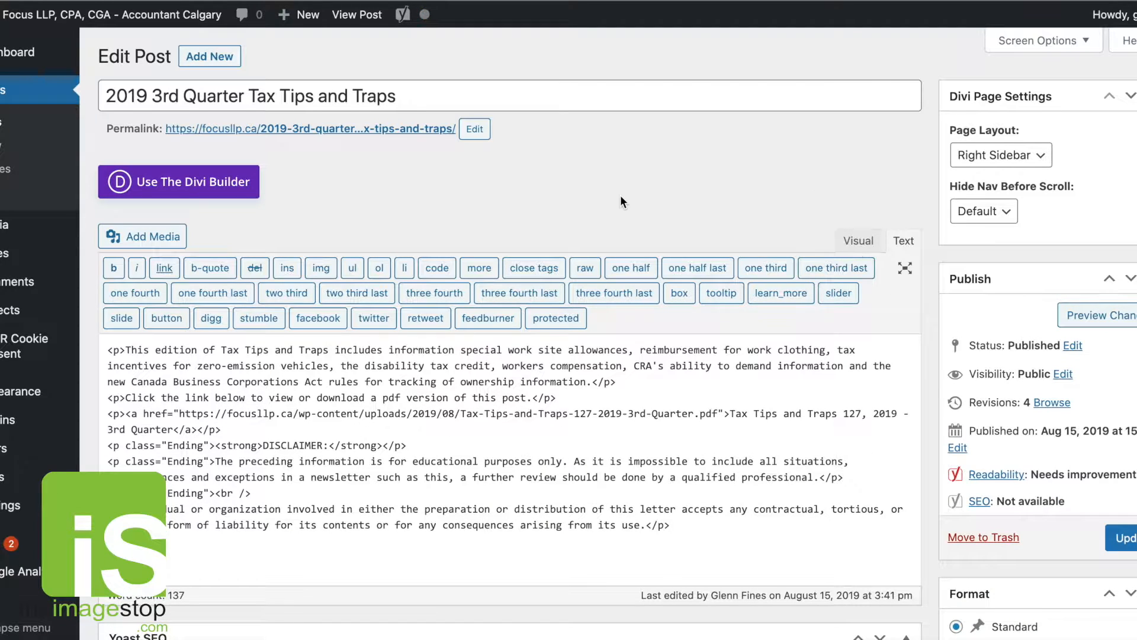
Toggle the post editor between the Visual and Text views, ending in the Visual view.
scroll(814, 209, "down", 1)
left_click(851, 203)
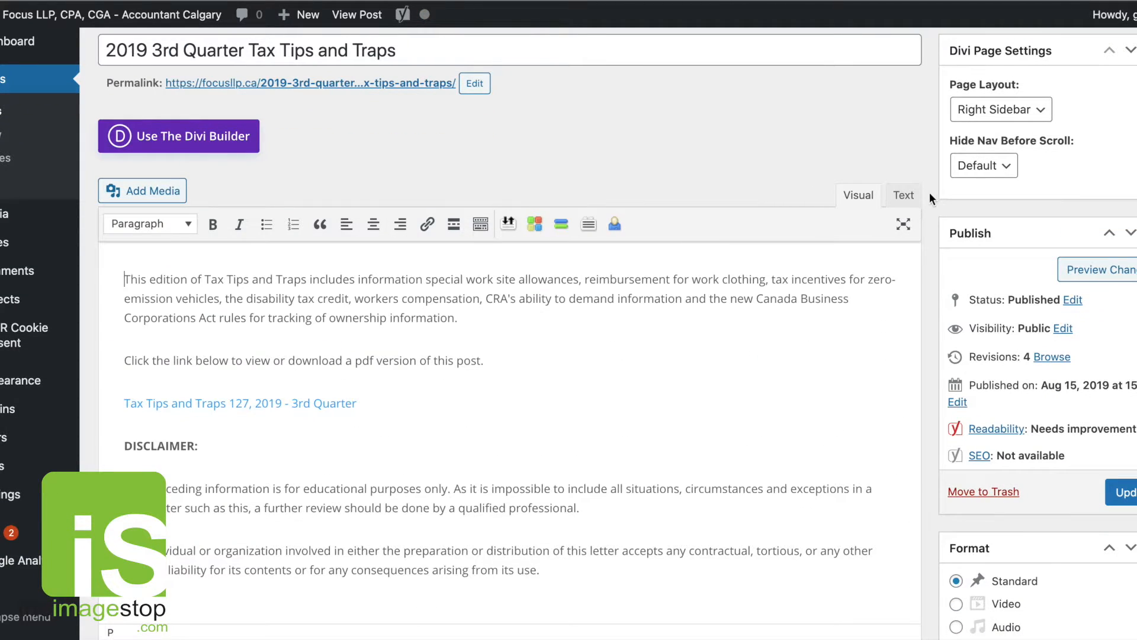
left_click(916, 194)
left_click(857, 201)
Read through the post's content and inspect the PDF link in its body.
scroll(665, 272, "down", 2)
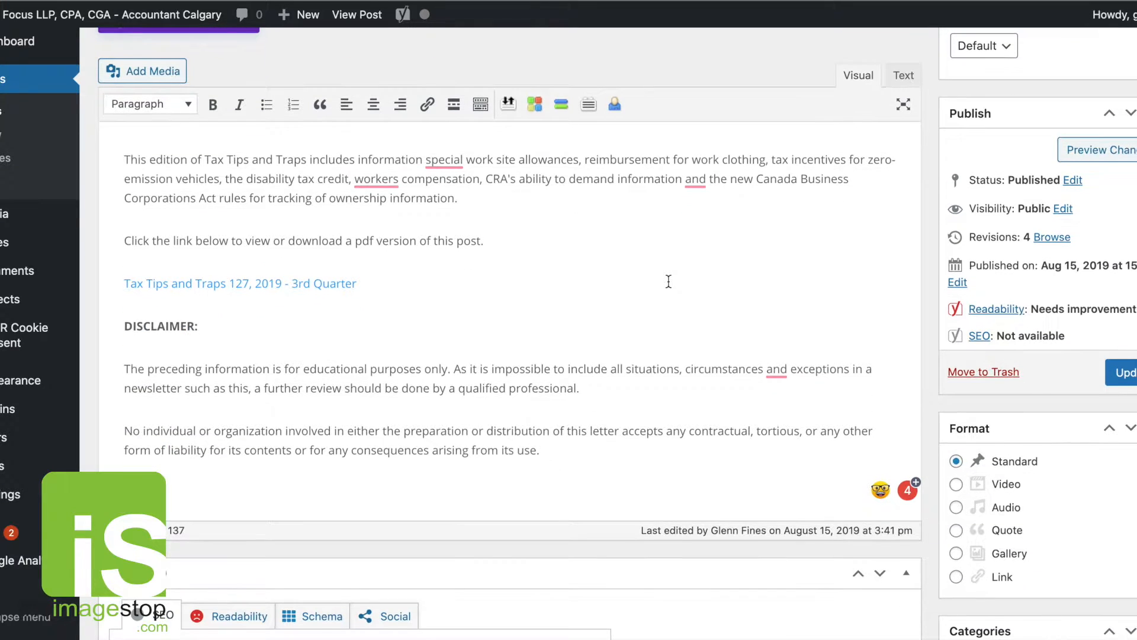
scroll(410, 167, "down", 2)
scroll(594, 282, "down", 4)
scroll(592, 279, "up", 6)
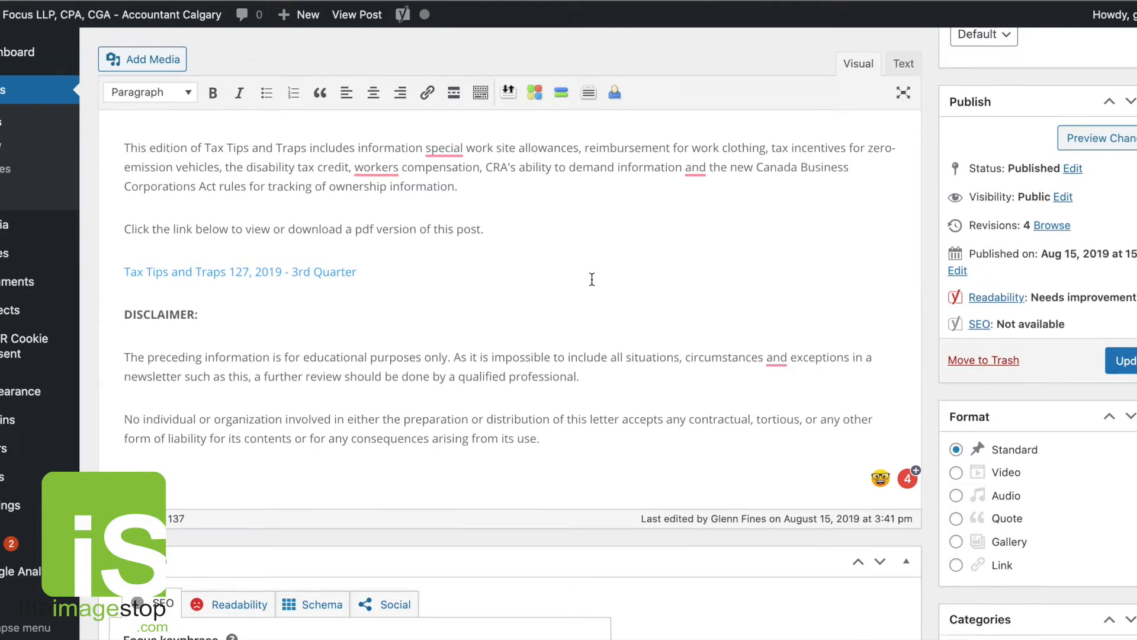
mouse_move(458, 200)
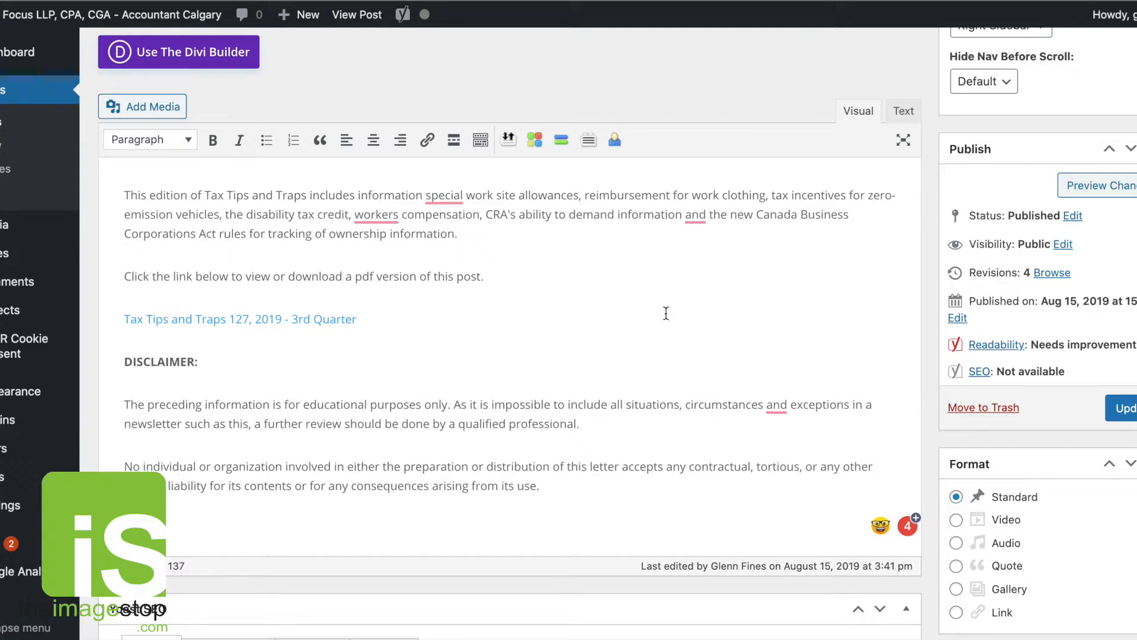
mouse_move(378, 214)
mouse_move(687, 221)
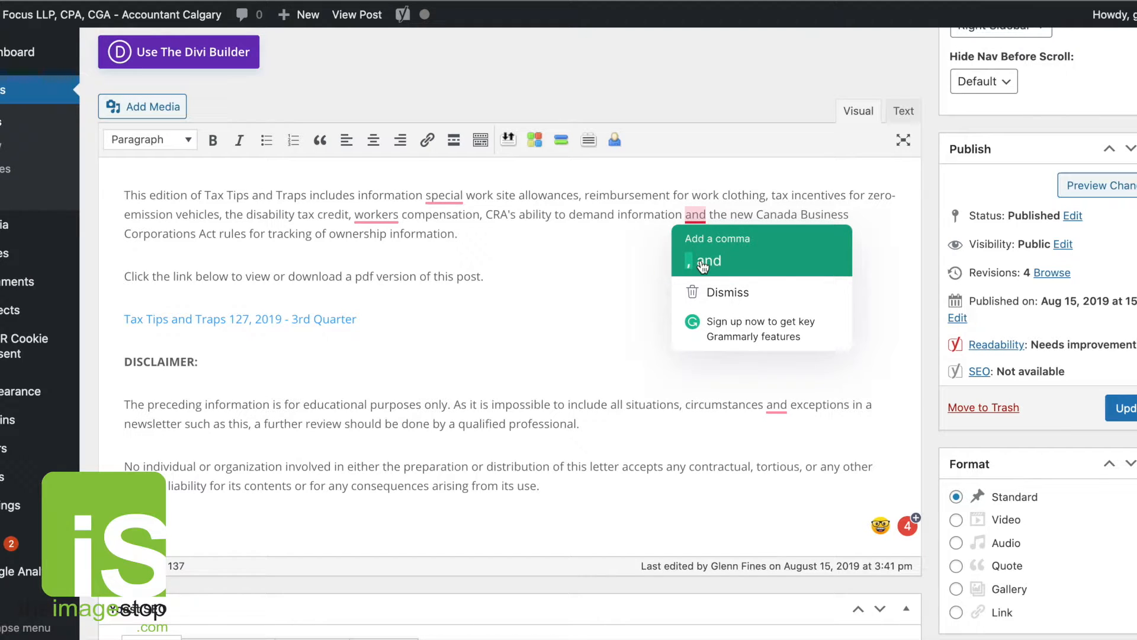
left_click(472, 315)
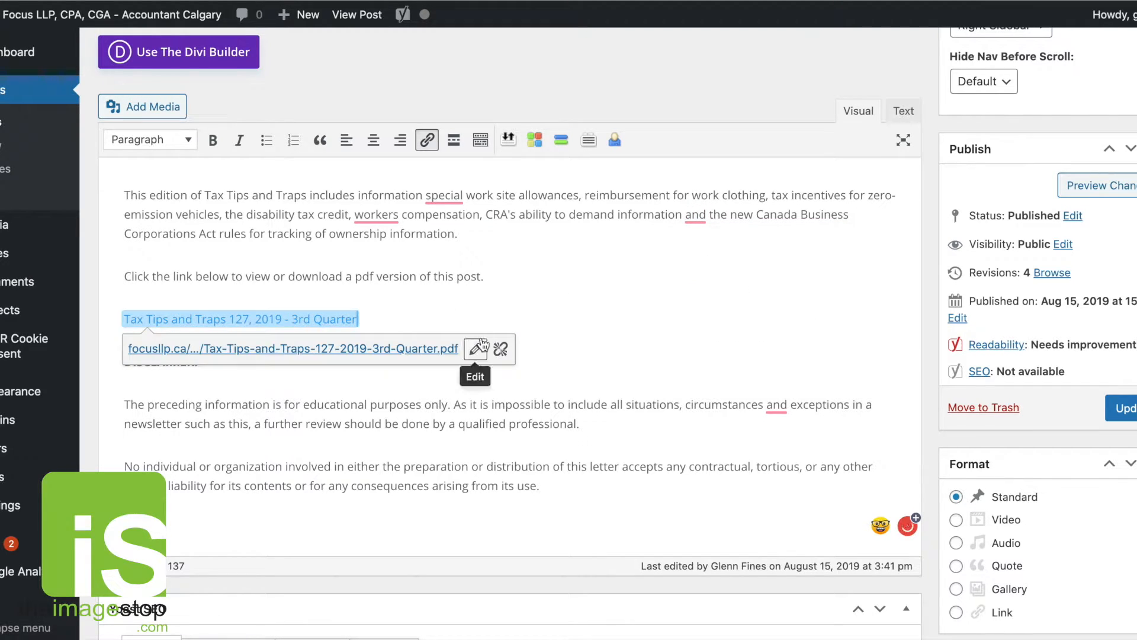
left_click(689, 431)
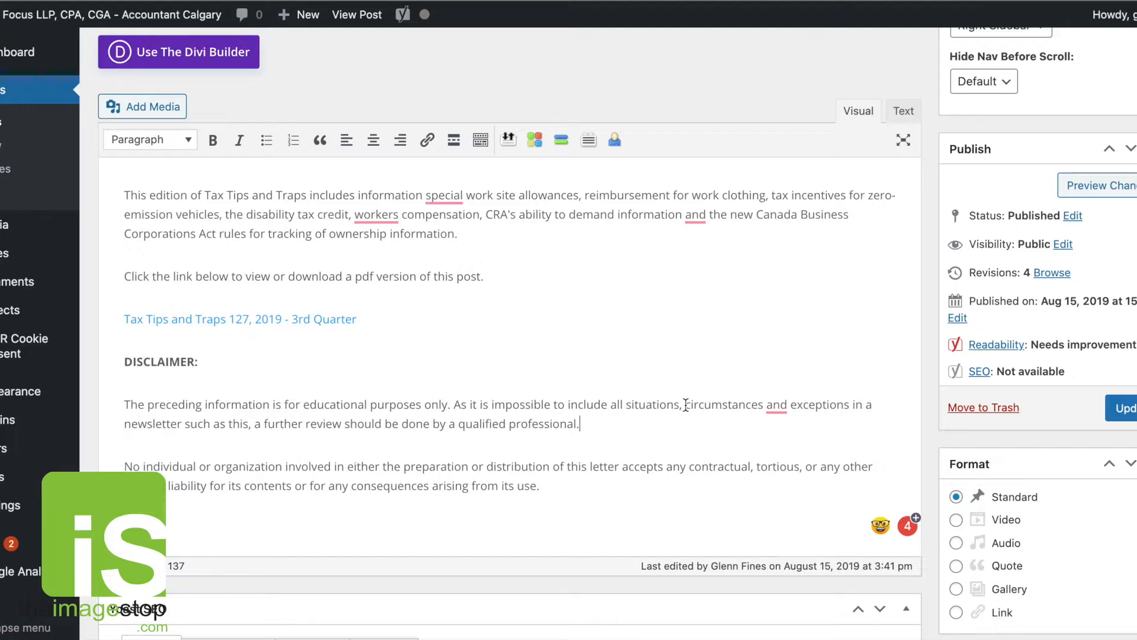
Scroll through the post editor and its Yoast SEO section below the content.
scroll(699, 356, "down", 1)
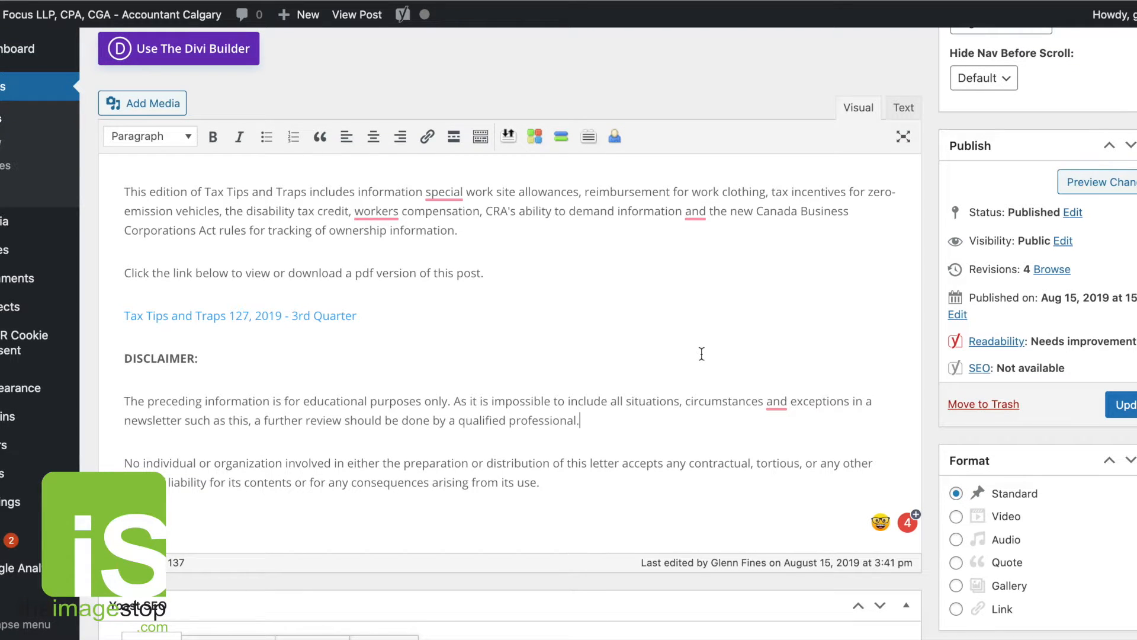
scroll(747, 315, "down", 8)
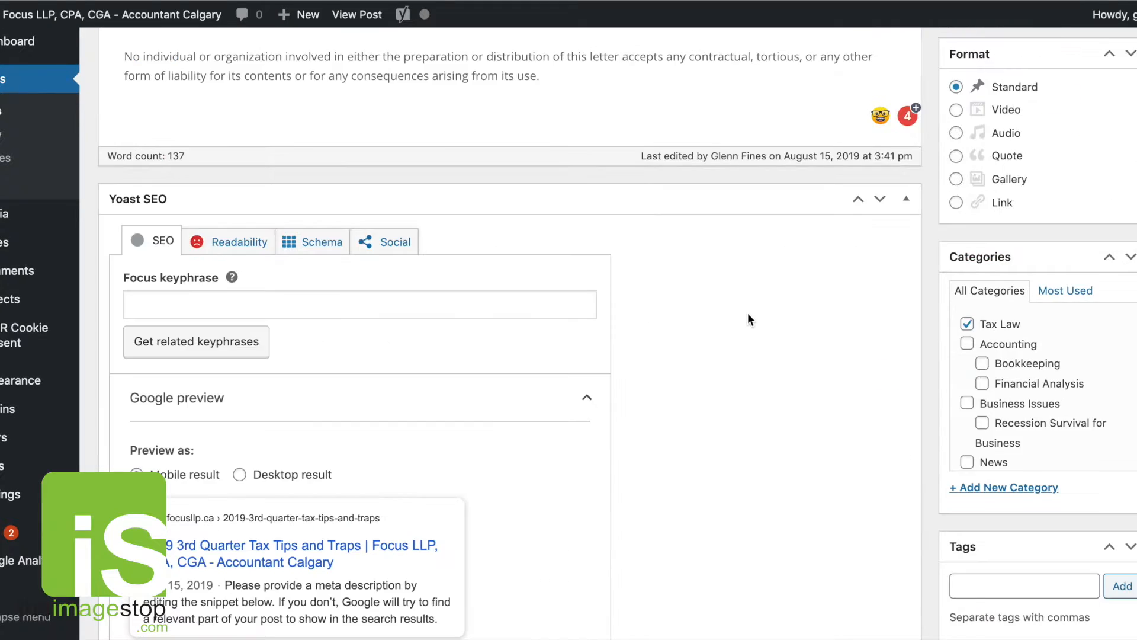
scroll(747, 314, "up", 10)
scroll(806, 116, "down", 4)
scroll(806, 116, "up", 4)
scroll(806, 115, "down", 1)
scroll(563, 153, "up", 1)
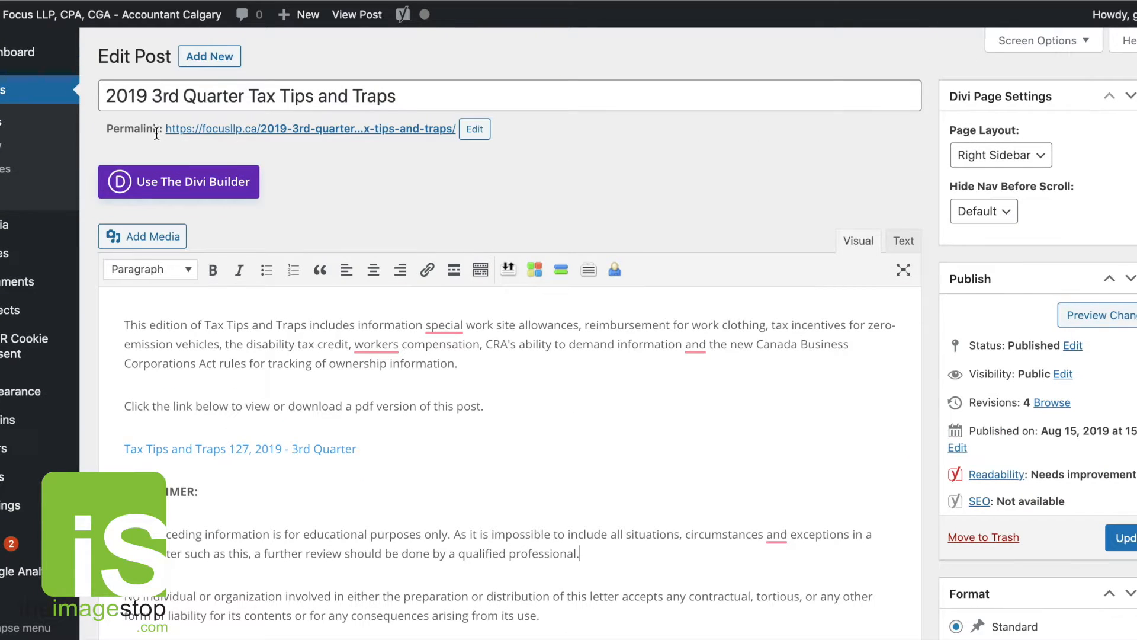
scroll(751, 336, "down", 1)
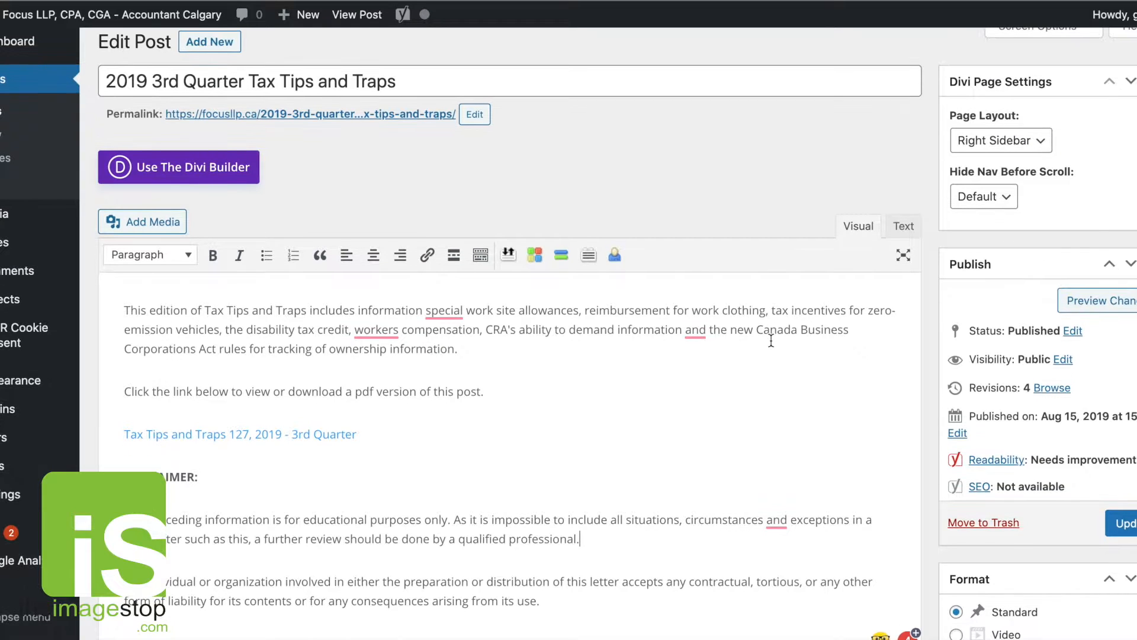
scroll(940, 398, "down", 10)
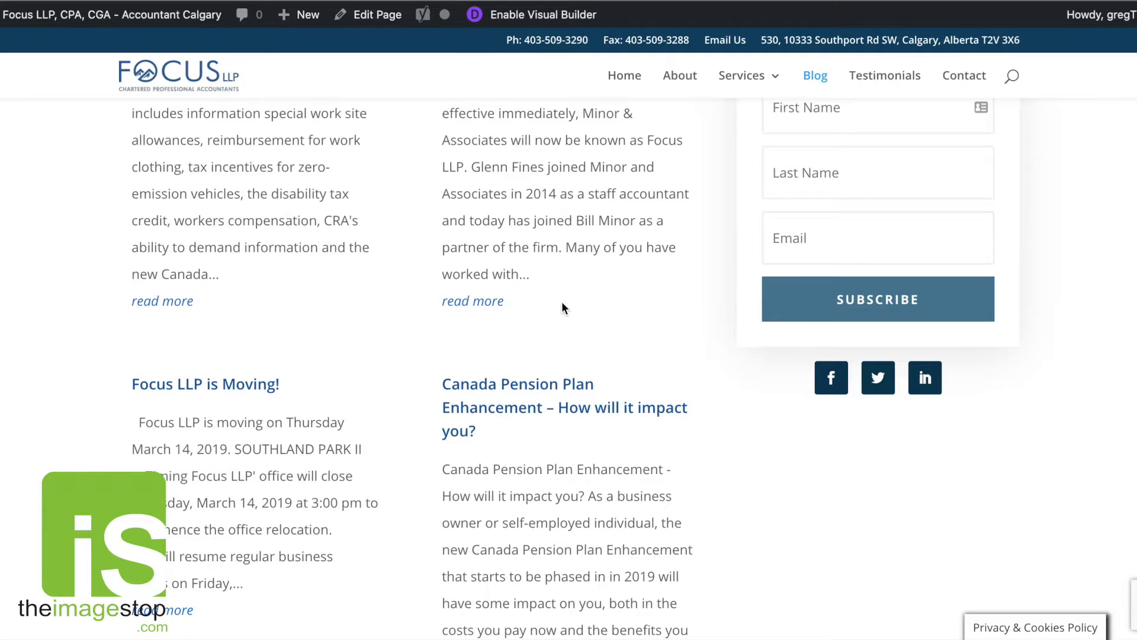
scroll(561, 300, "up", 9)
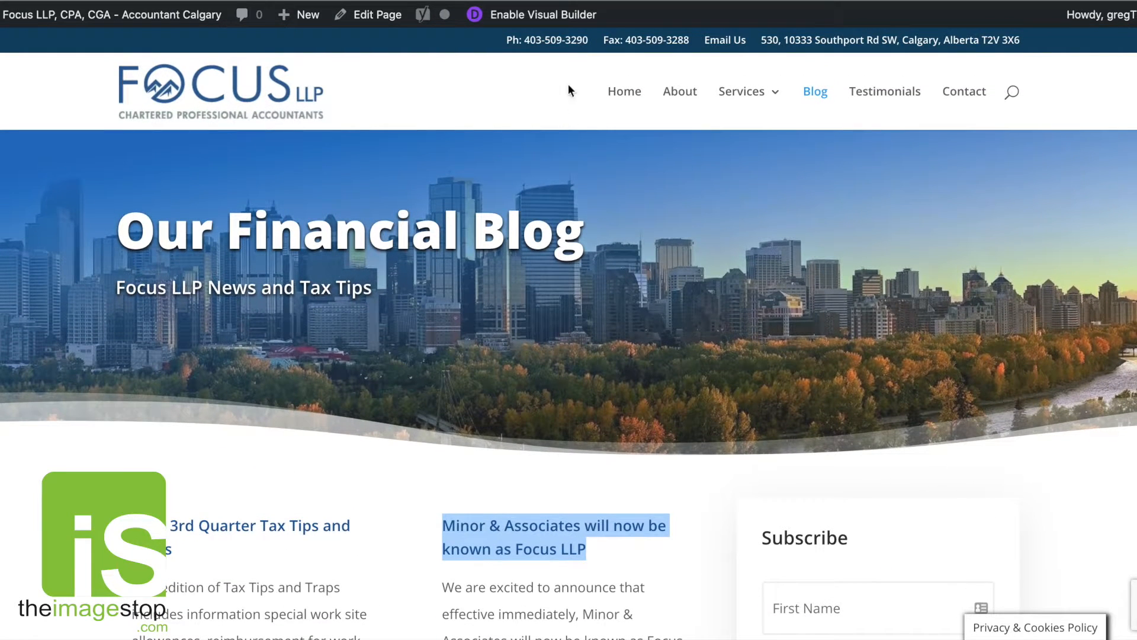
Enable the Visual Builder on the blog page and scroll to the post listings.
left_click(543, 14)
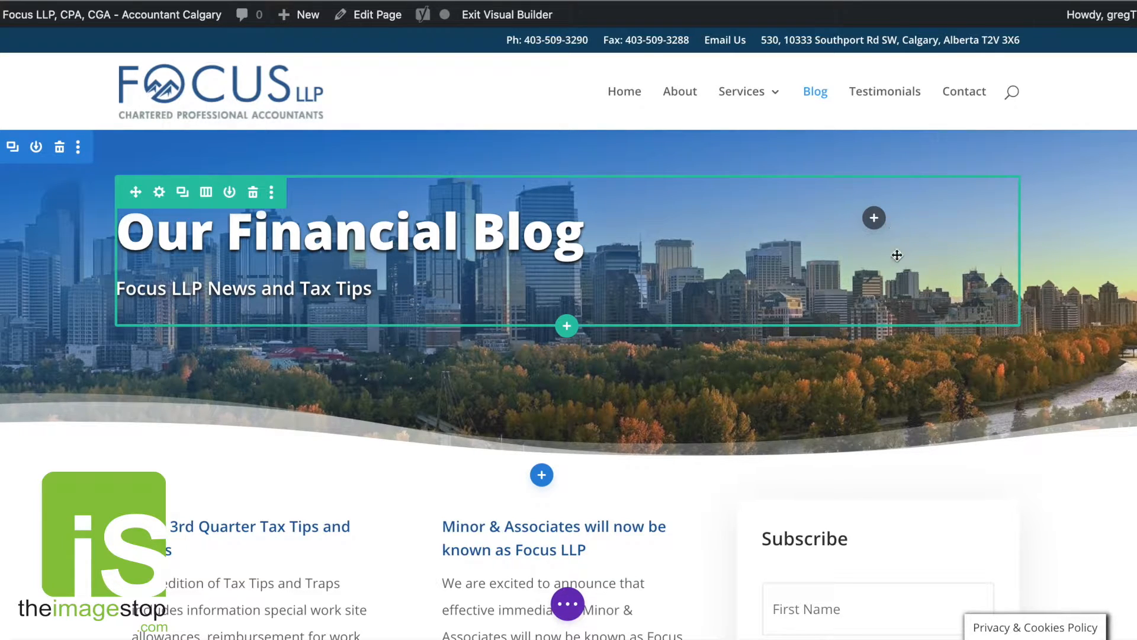
scroll(533, 320, "down", 5)
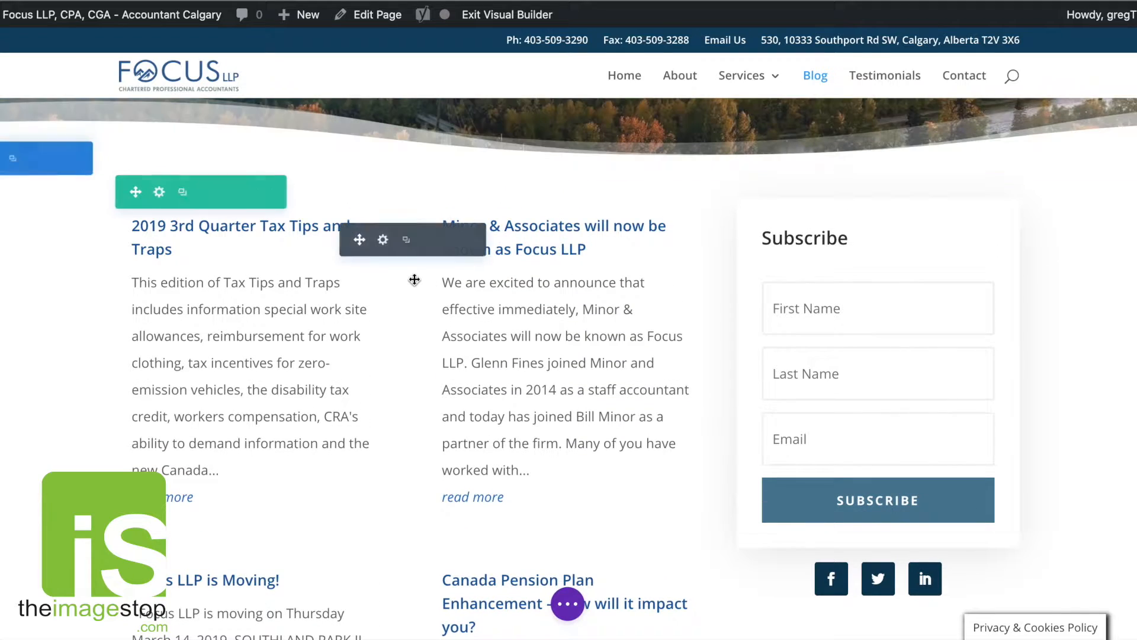
Open the blog module's settings, include All Categories, and save the module.
left_click(381, 239)
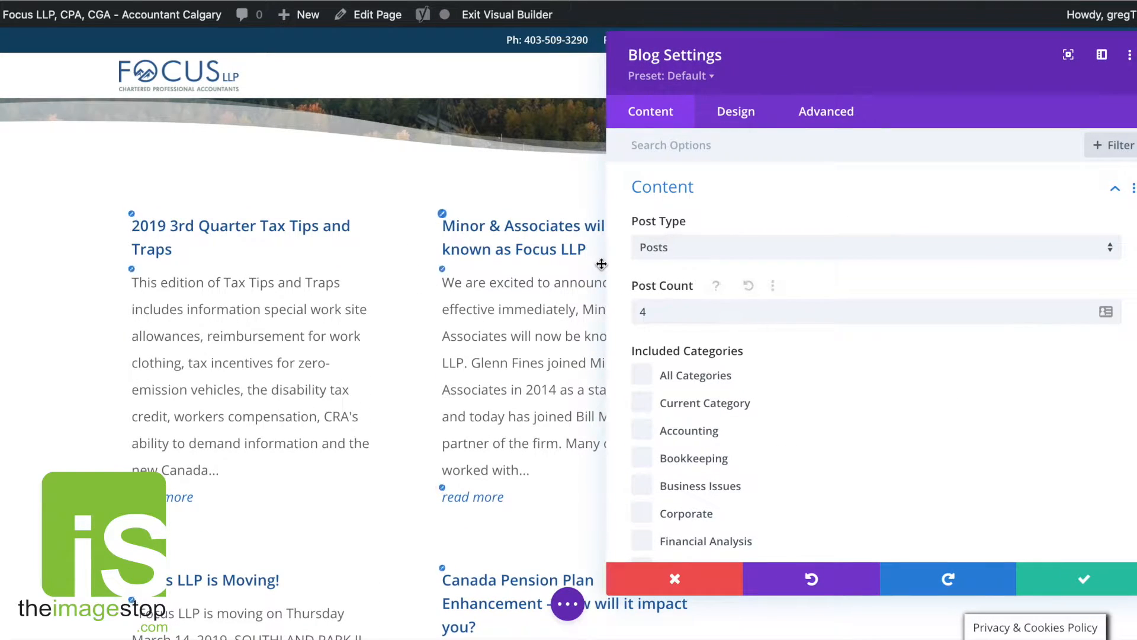
scroll(673, 388, "down", 3)
scroll(673, 388, "down", 5)
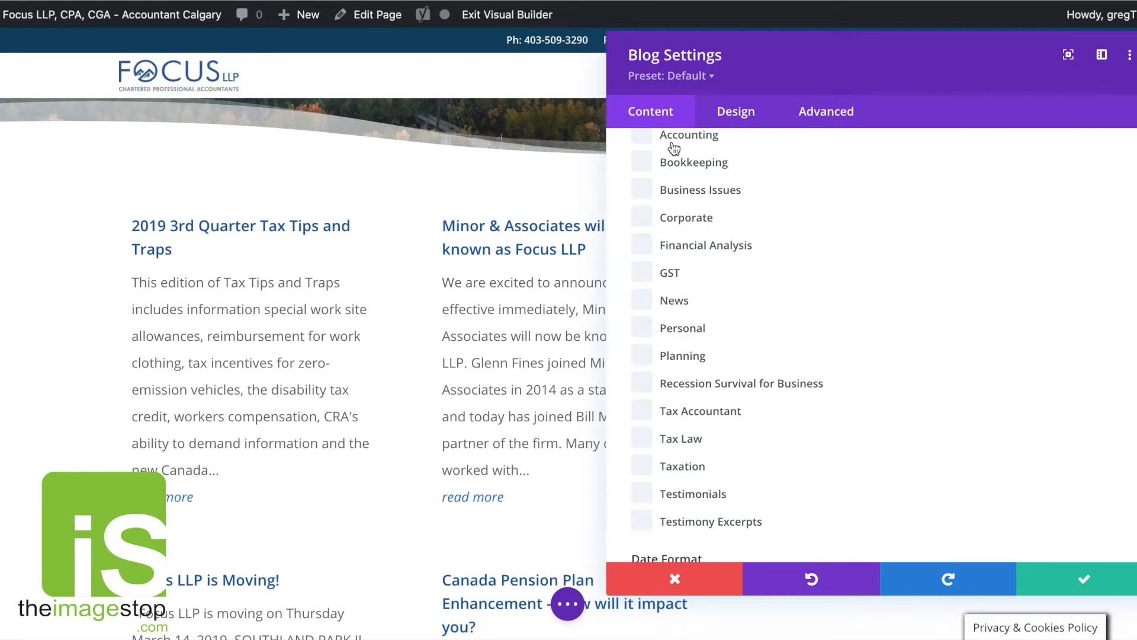
scroll(675, 154, "up", 6)
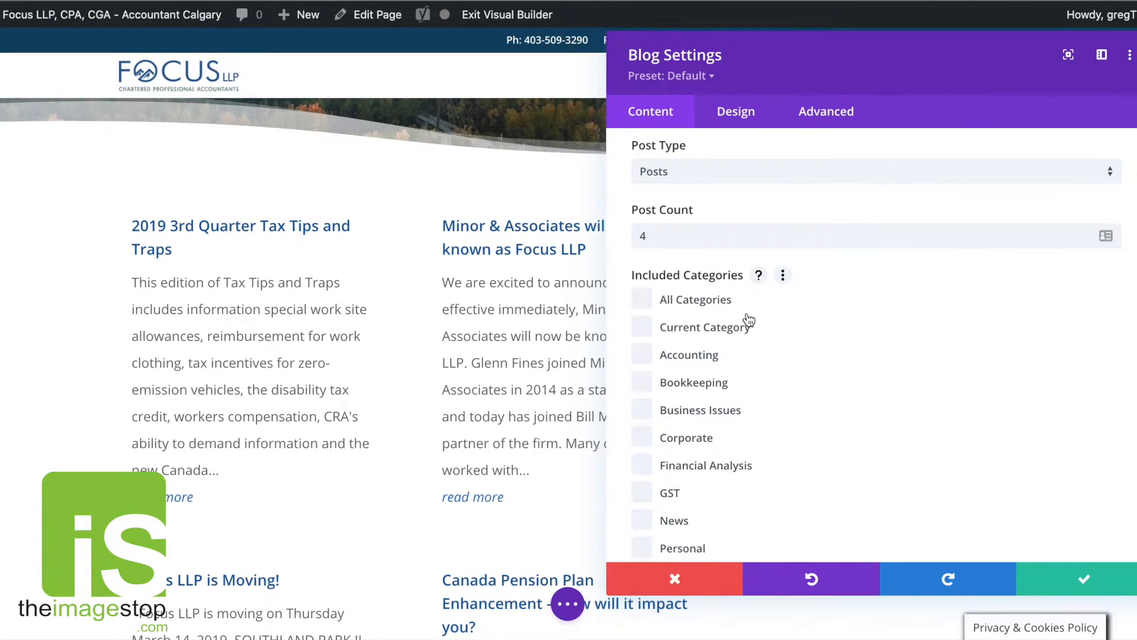
scroll(889, 415, "down", 8)
scroll(676, 237, "up", 9)
left_click(642, 358)
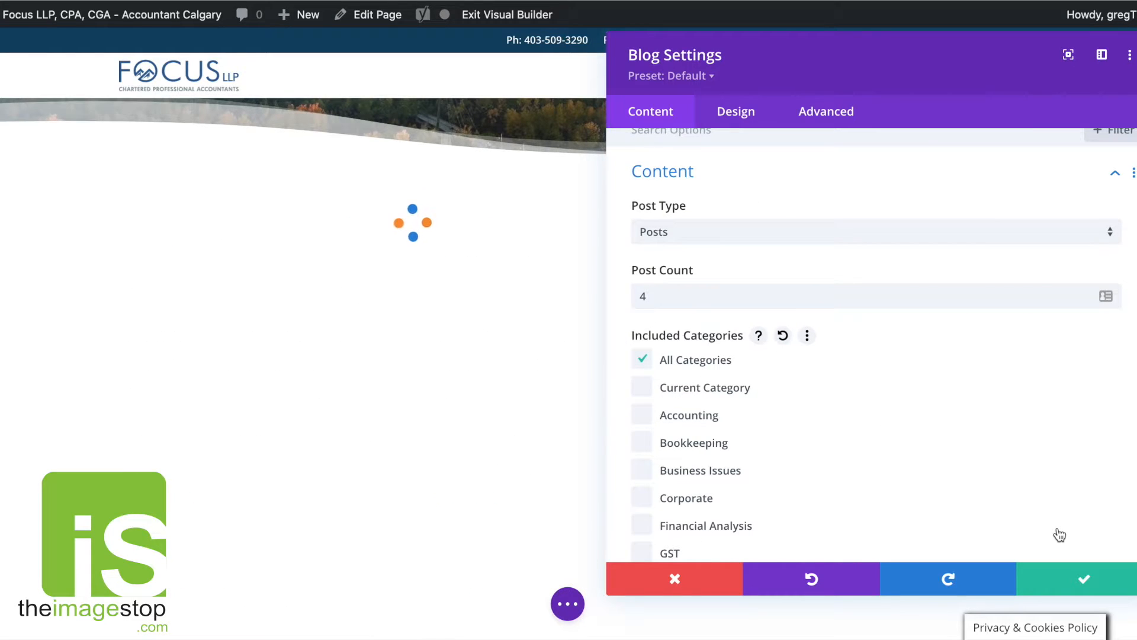
left_click(1084, 579)
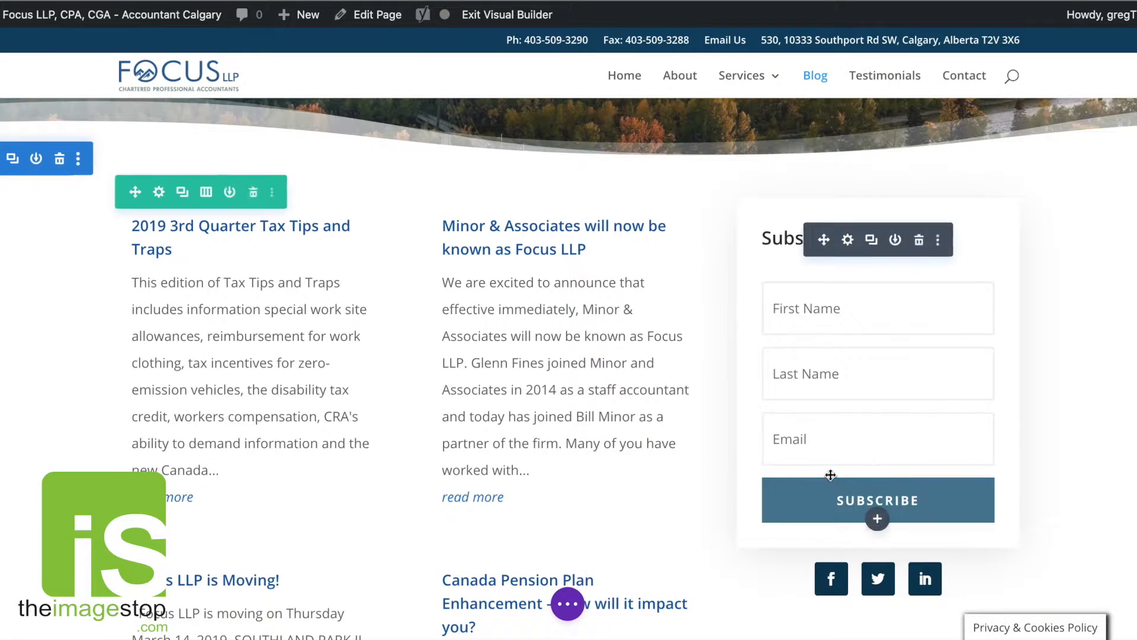
Review the categories assigned to the post in the post editor.
left_click(569, 604)
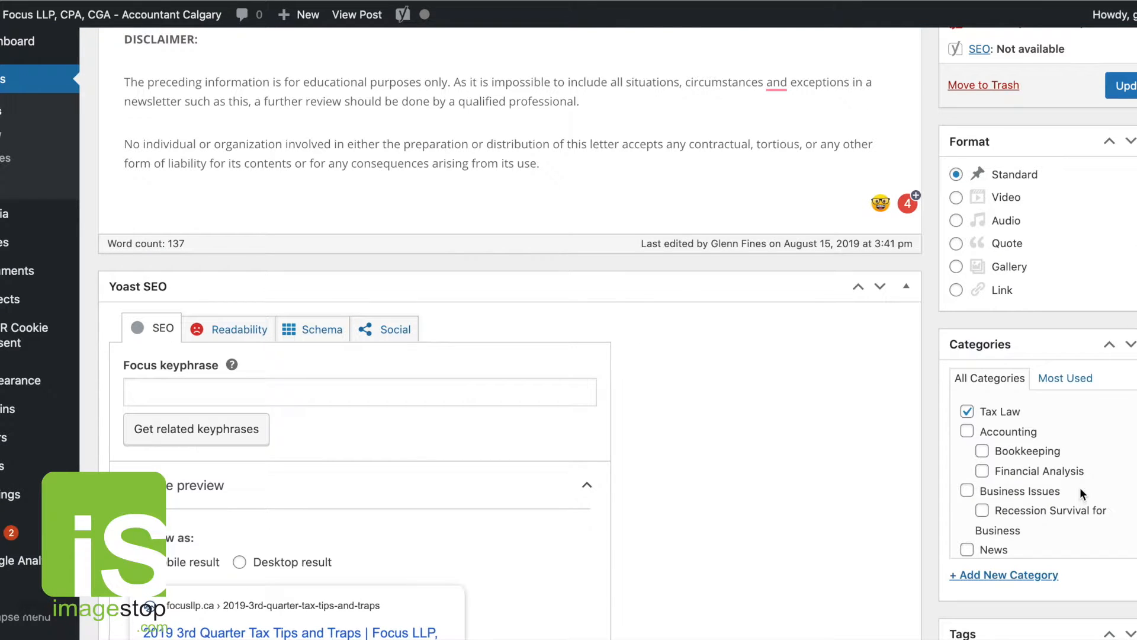
scroll(1081, 495, "down", 4)
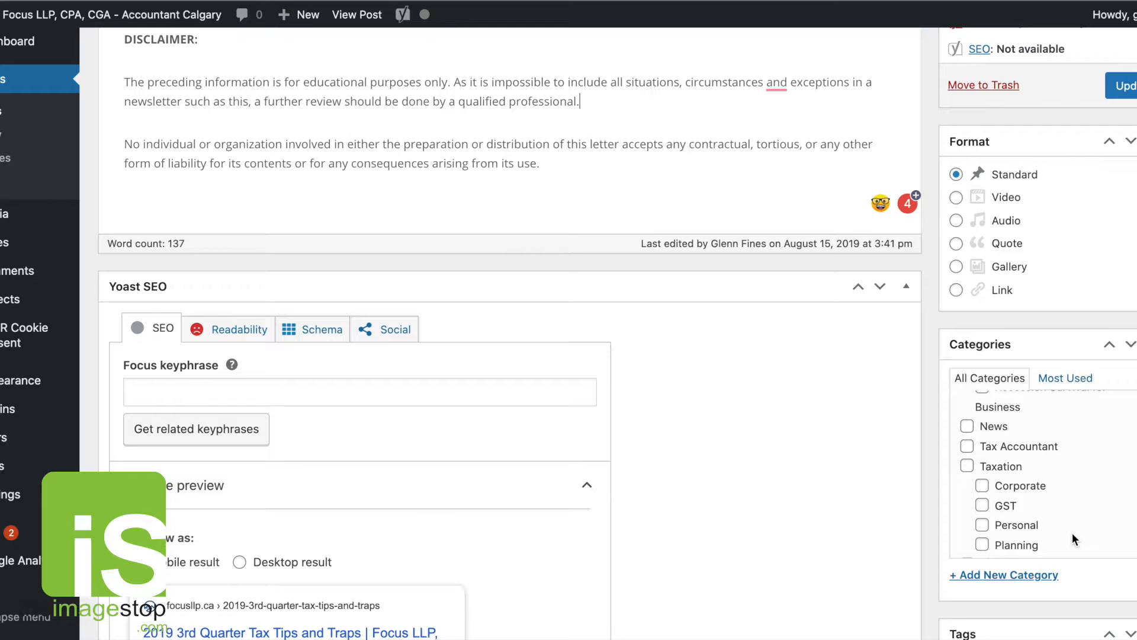
scroll(1072, 533, "up", 3)
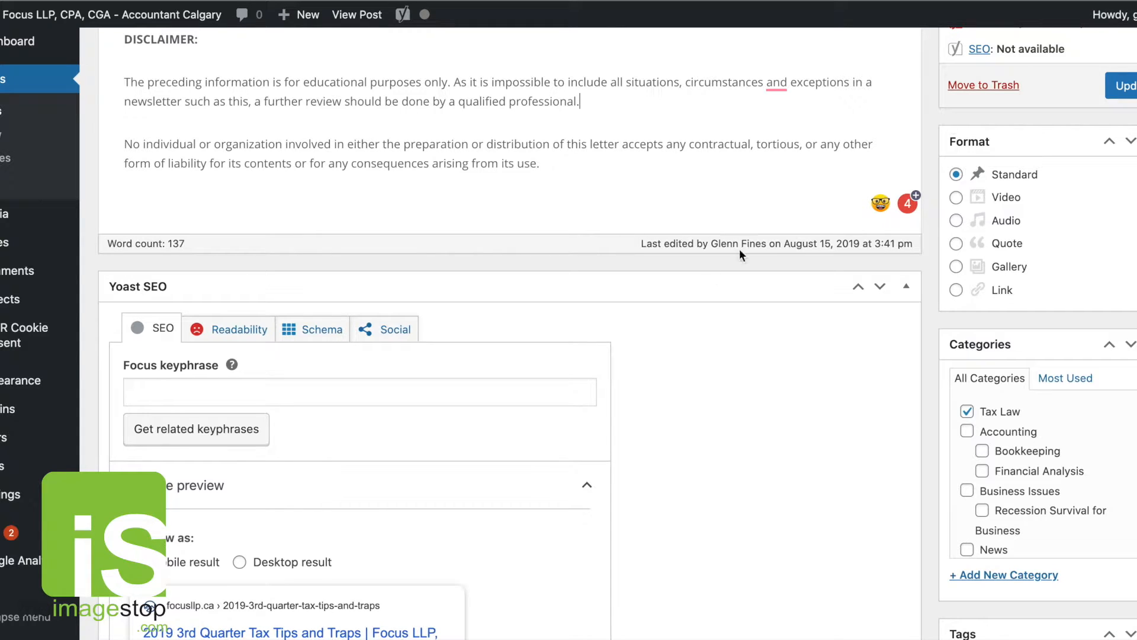
scroll(741, 255, "up", 8)
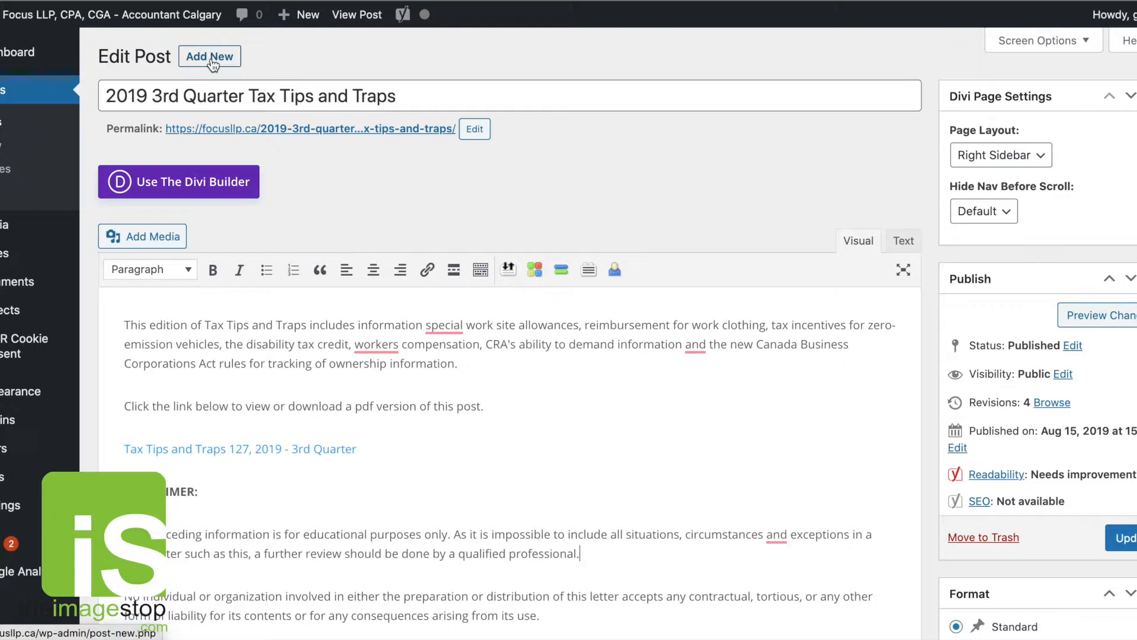
Create a new post titled New Federal COVID Support Programs.
mouse_move(309, 23)
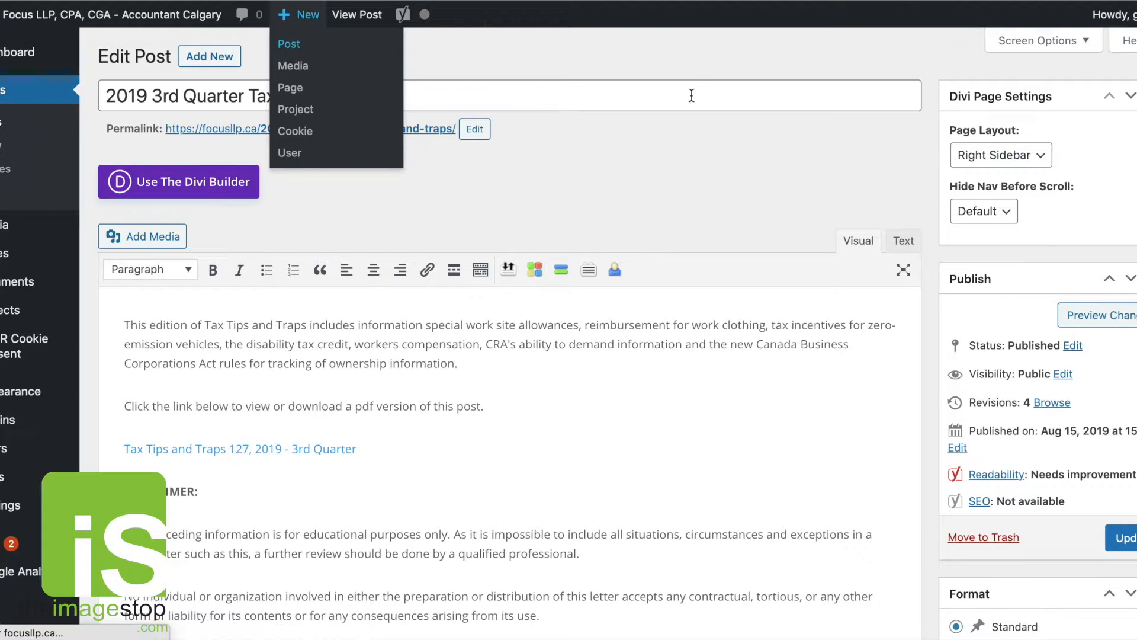
left_click(289, 43)
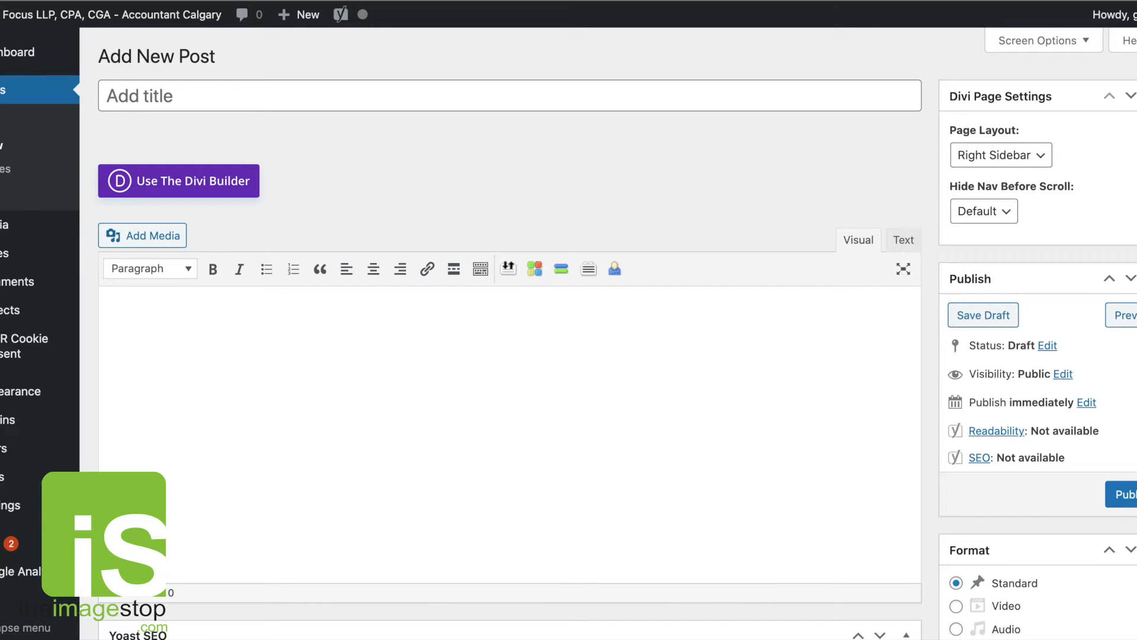
left_click(382, 99)
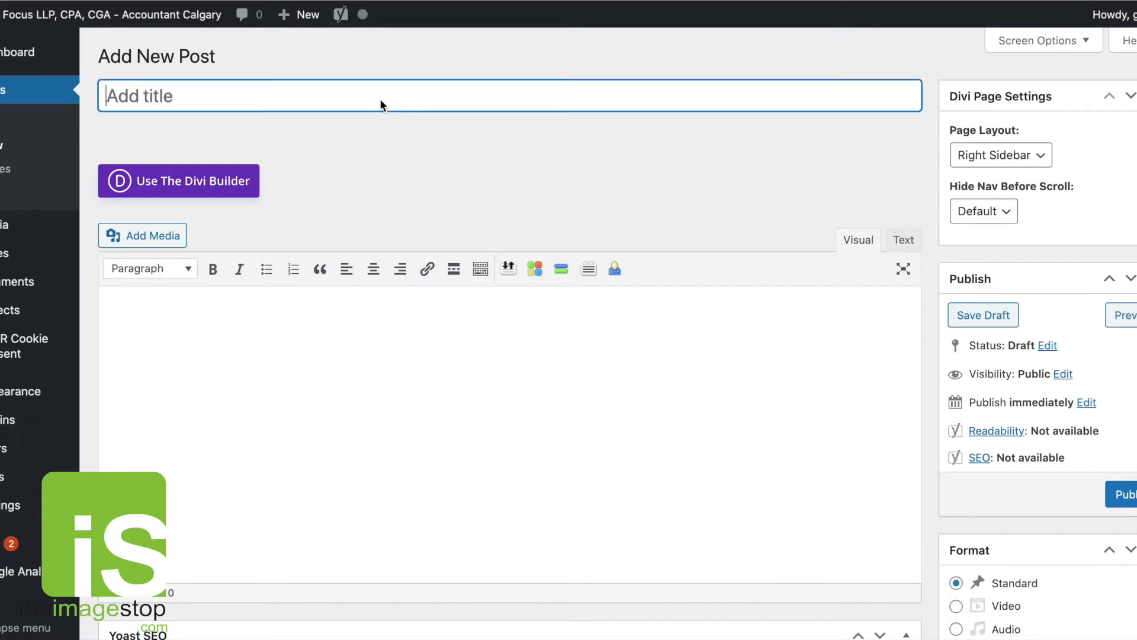
type("New Federal COVID support programs")
left_click_drag(277, 97, 273, 97)
type("S")
left_click_drag(347, 97, 339, 97)
type("P")
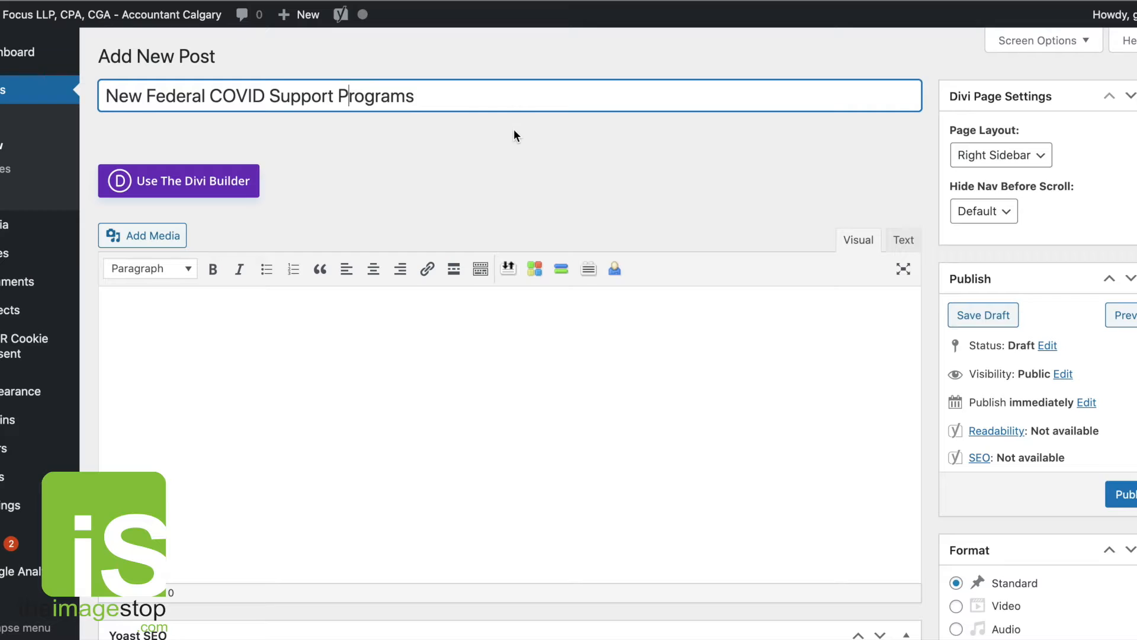
key("Tab")
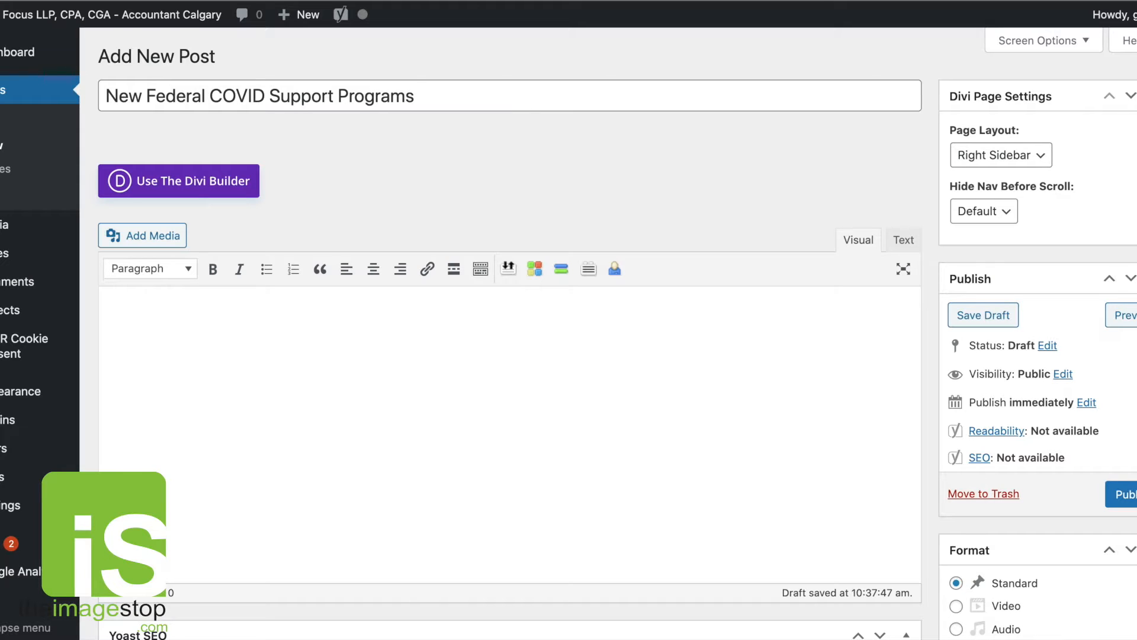
Paste the prepared article text into the new post's body.
left_click(569, 359)
key("ctrl+v")
scroll(484, 350, "up", 8)
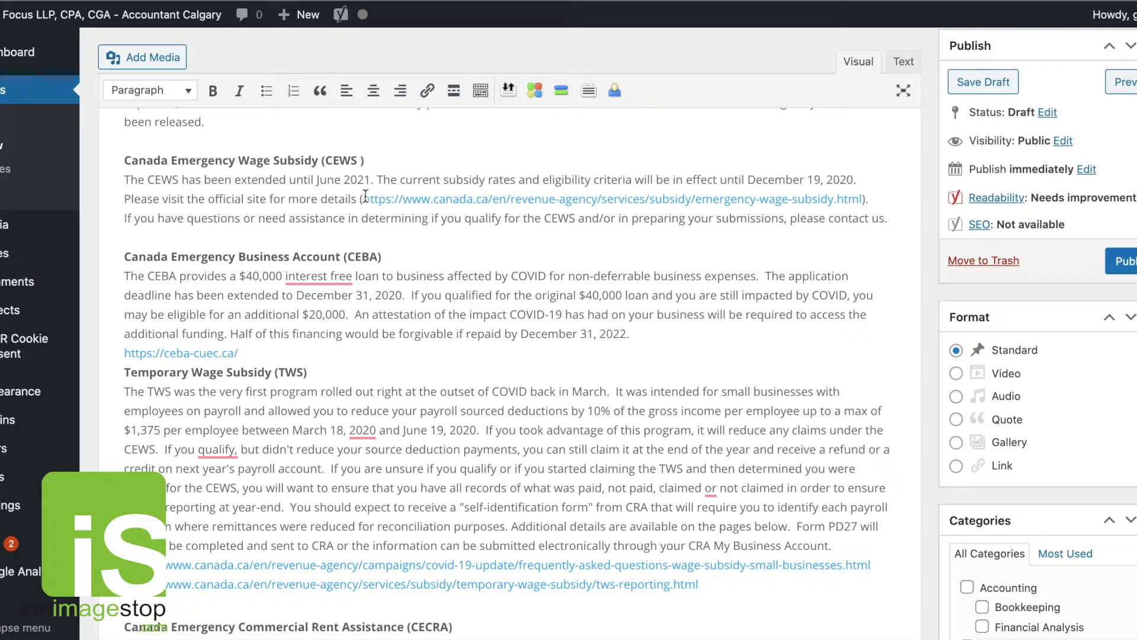
Set the CEWS official-site link to open in a new tab.
left_click_drag(365, 197, 862, 199)
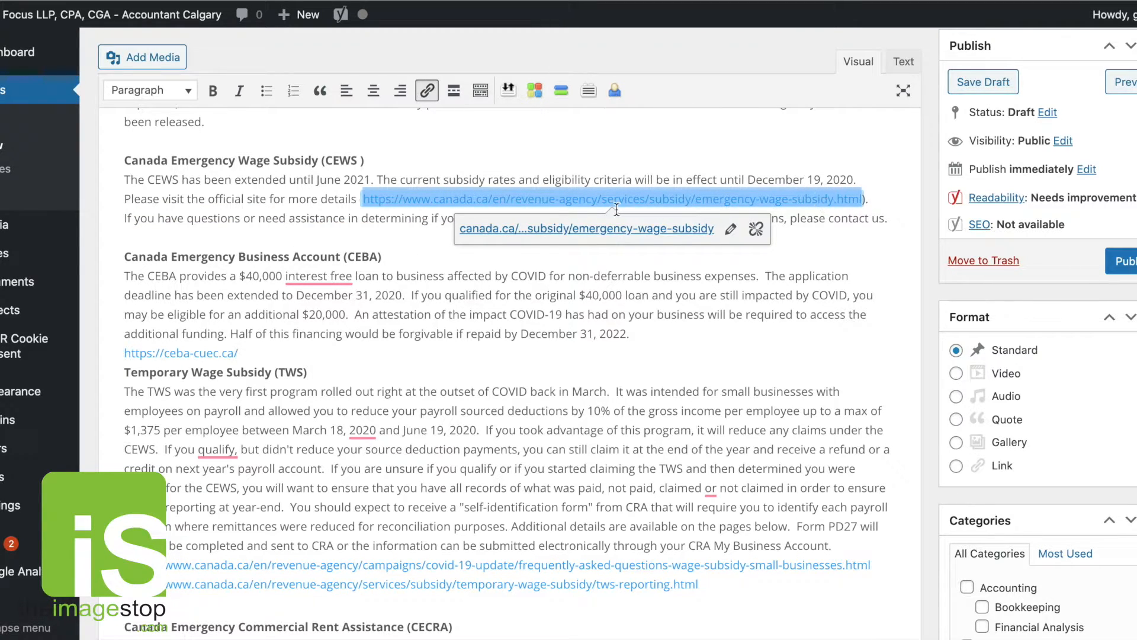
left_click(732, 231)
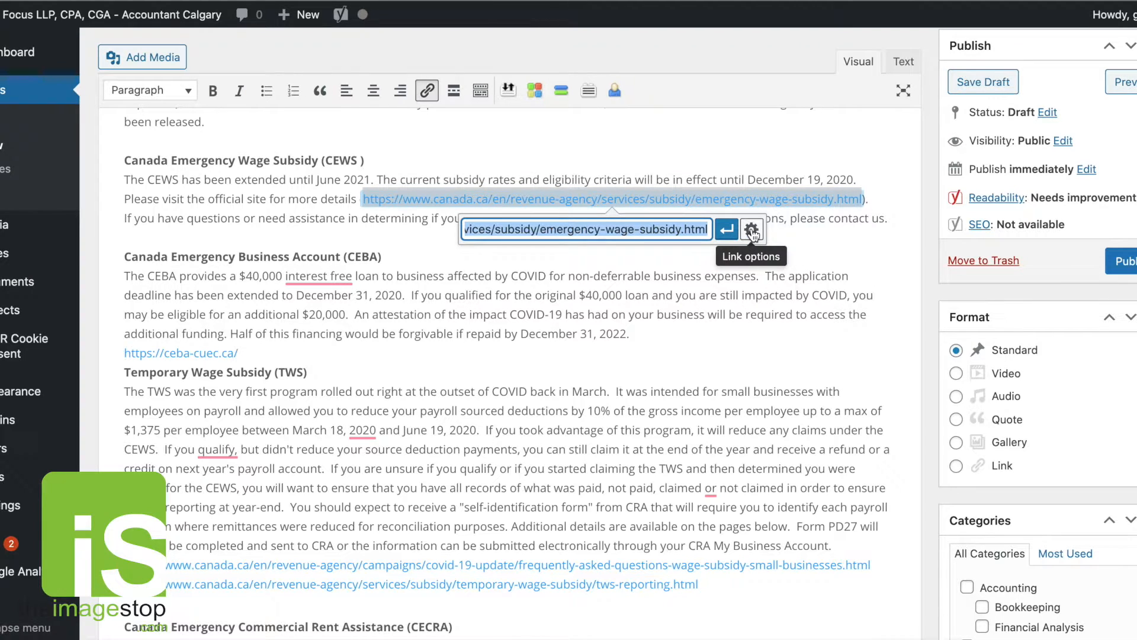
left_click(752, 229)
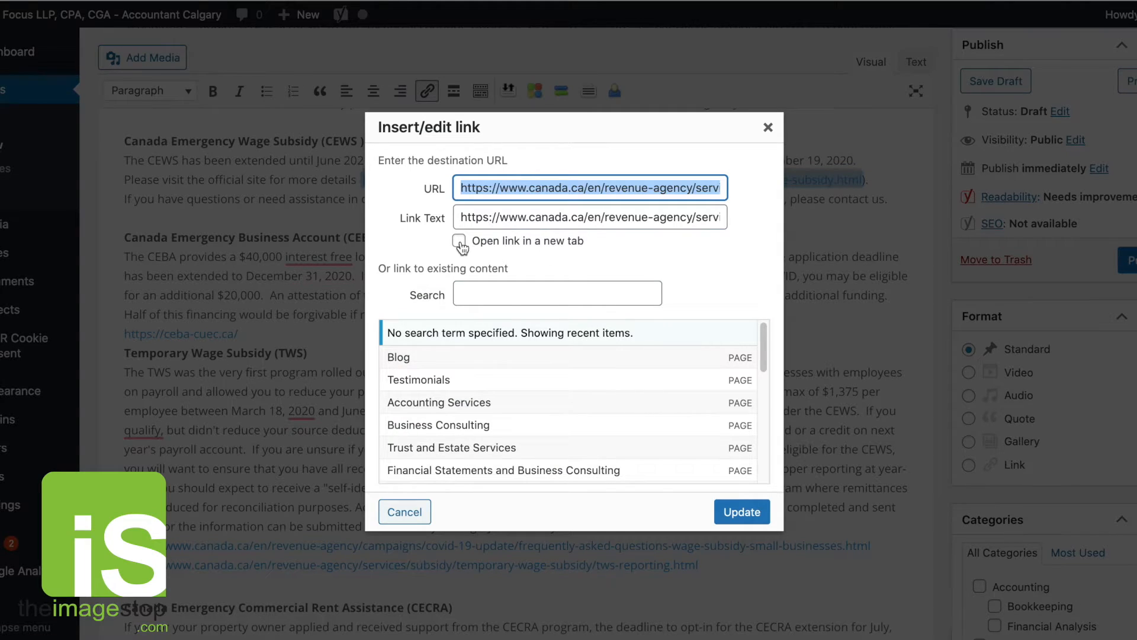
left_click(460, 242)
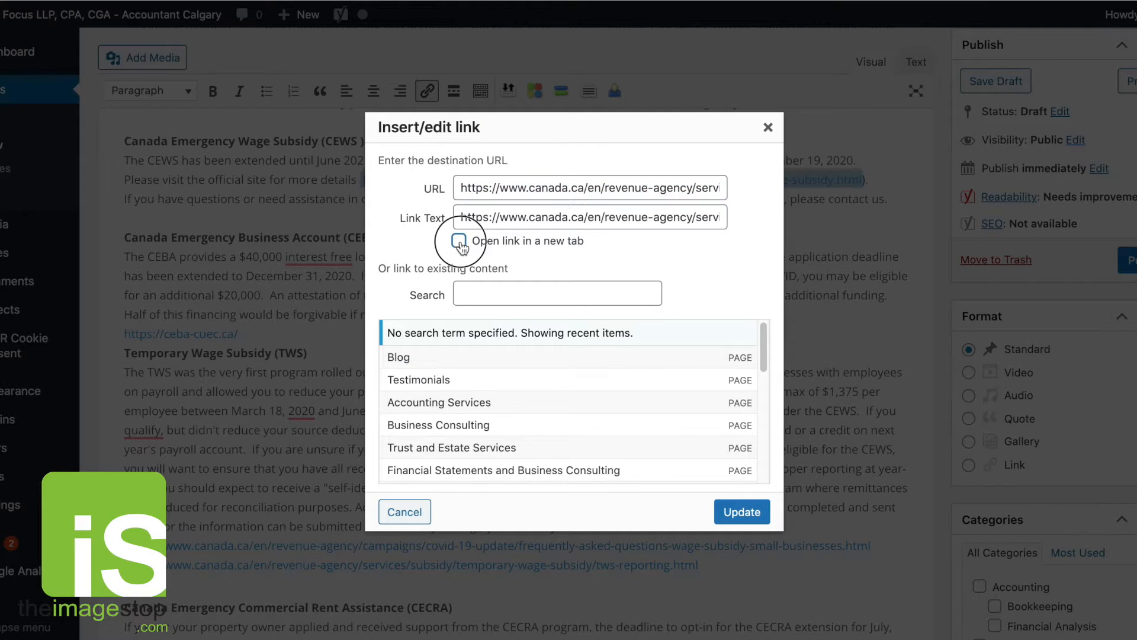
left_click(756, 514)
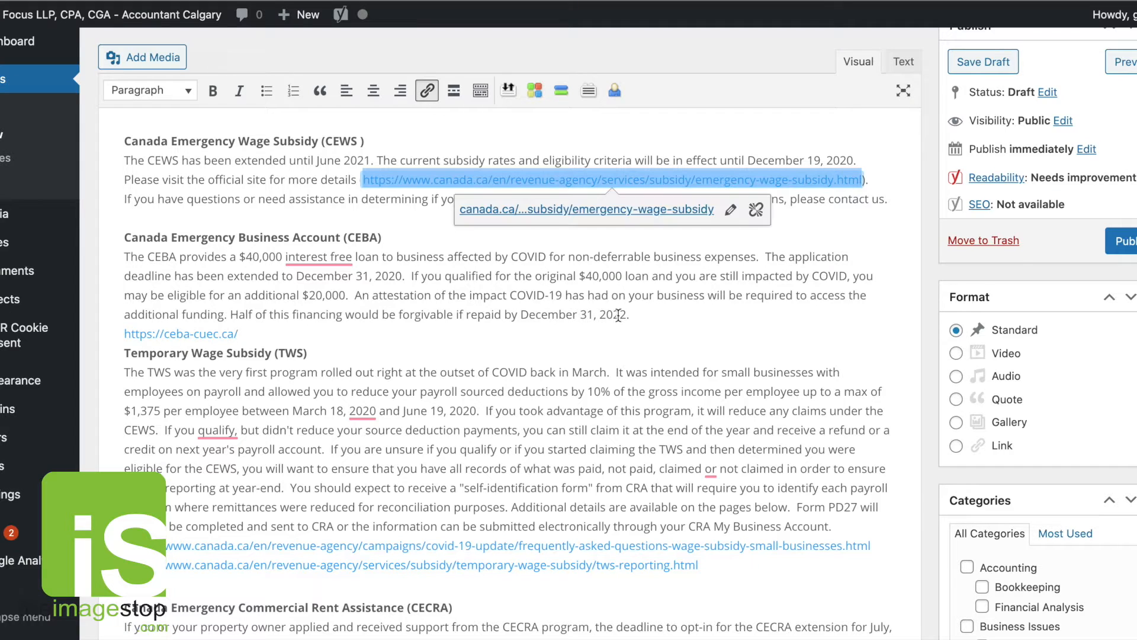
left_click(378, 285)
triple_click(166, 327)
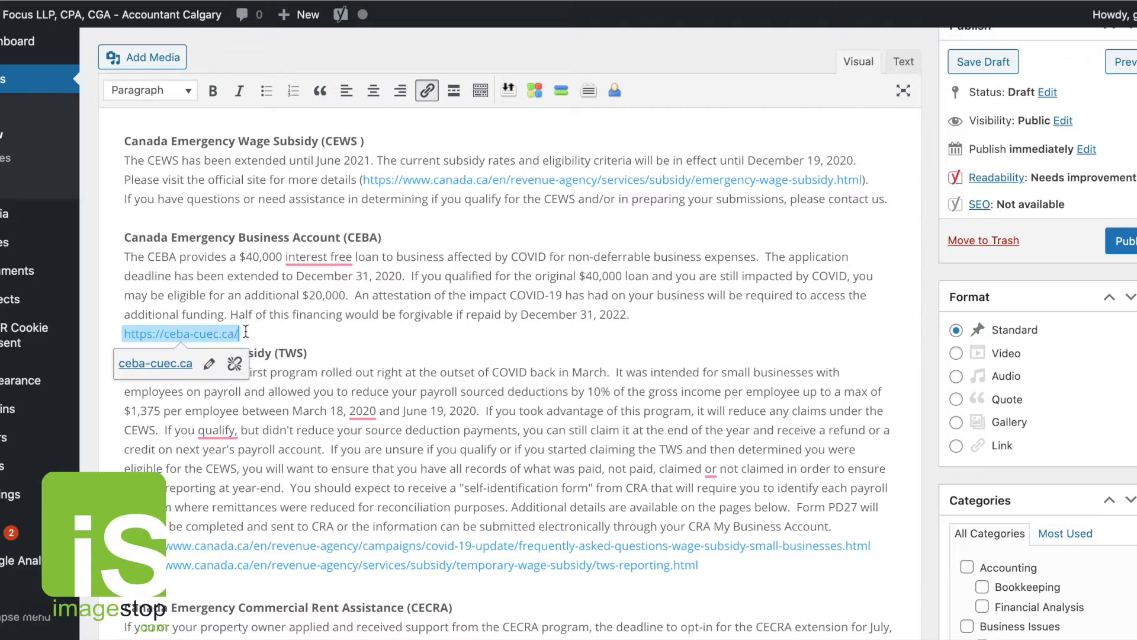
left_click(209, 364)
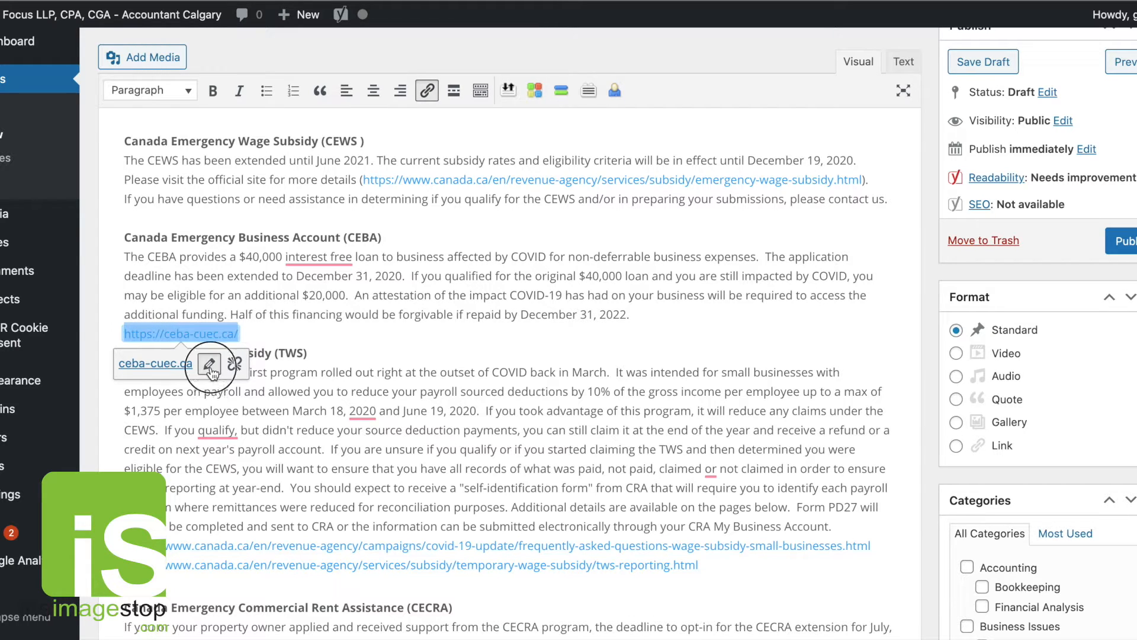
left_click(416, 364)
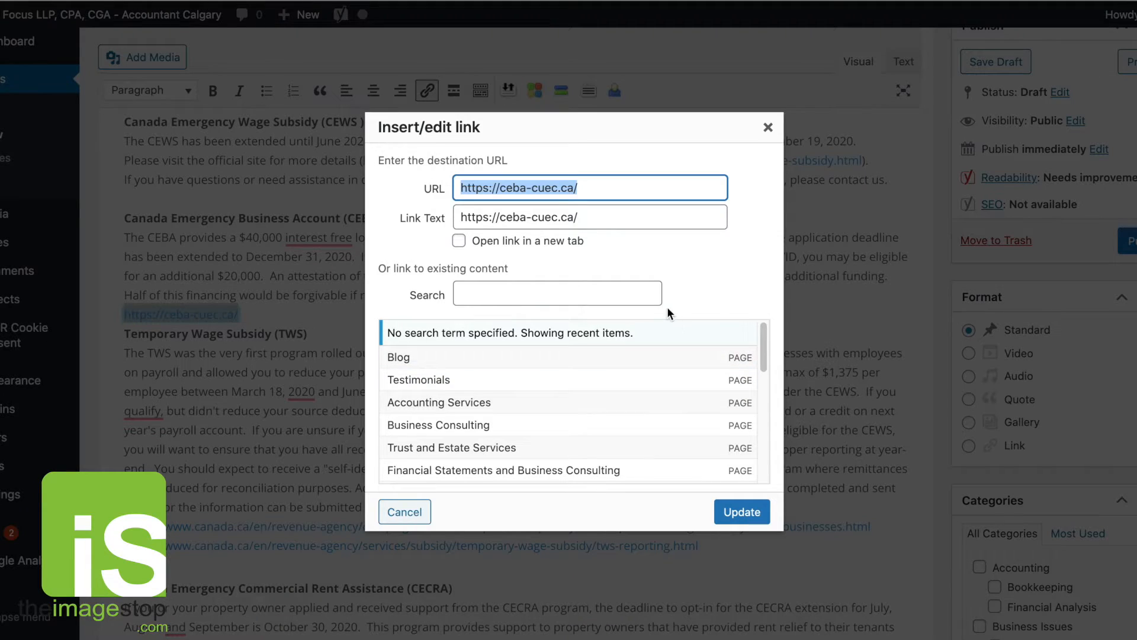
left_click(460, 240)
left_click(741, 512)
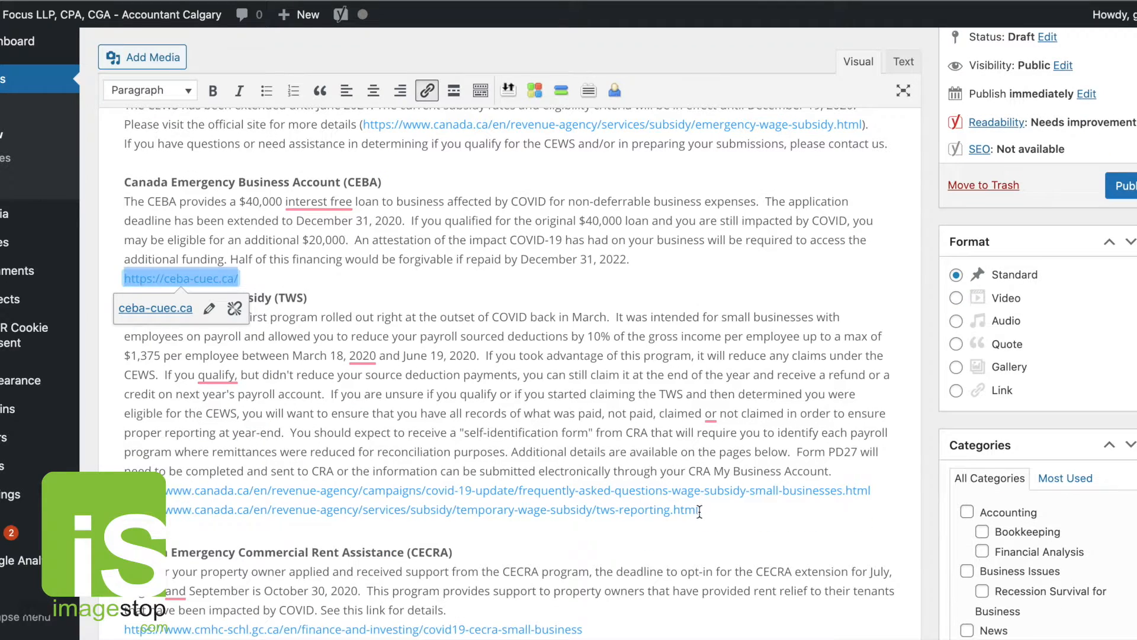
Set the Temporary Wage Subsidy links at the end of that section to open in a new tab.
left_click_drag(699, 511, 169, 501)
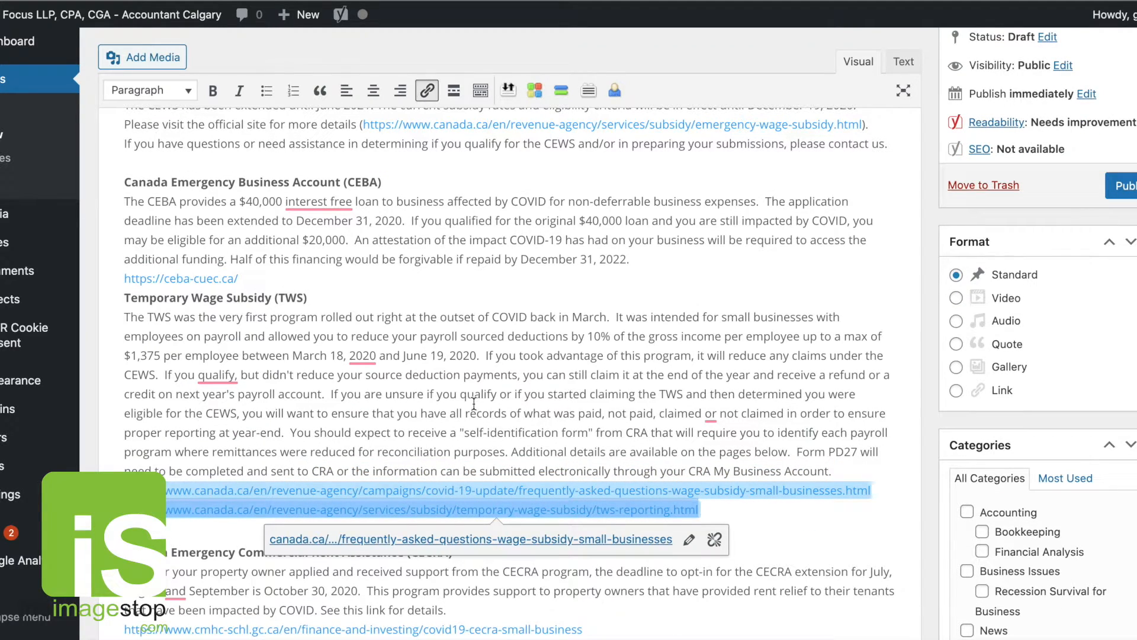
left_click(689, 539)
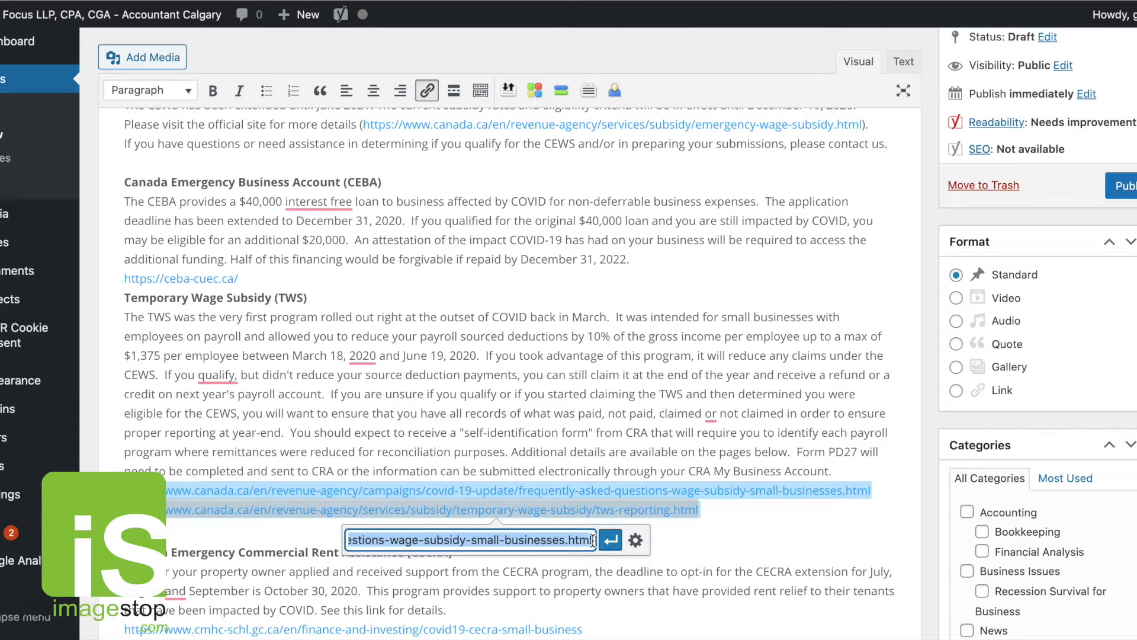
left_click(635, 539)
left_click(458, 211)
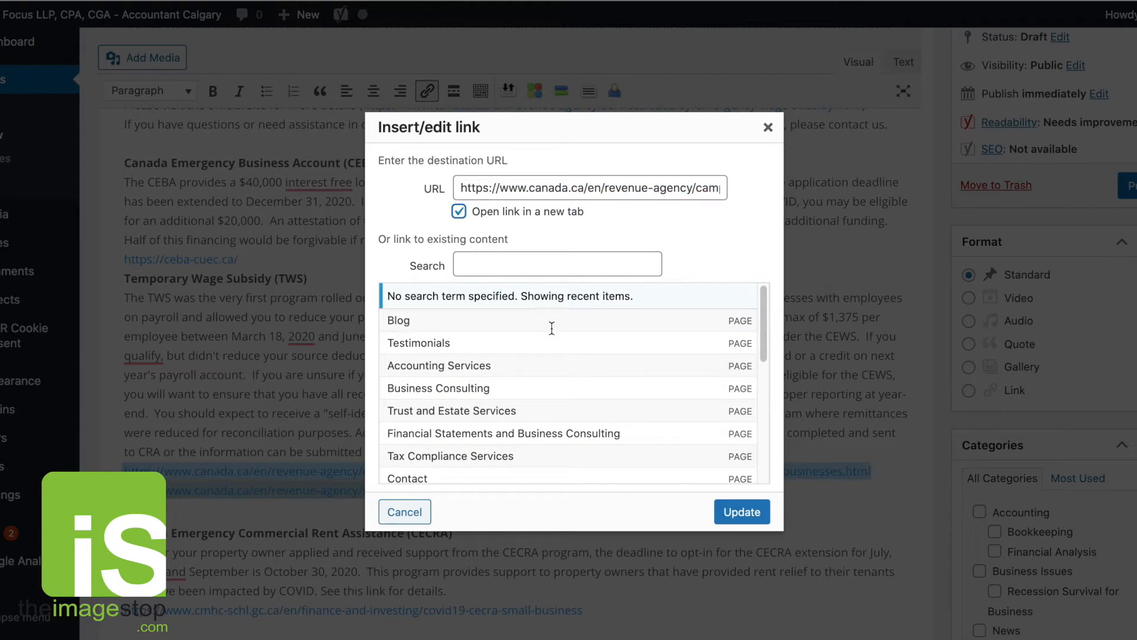
left_click(742, 512)
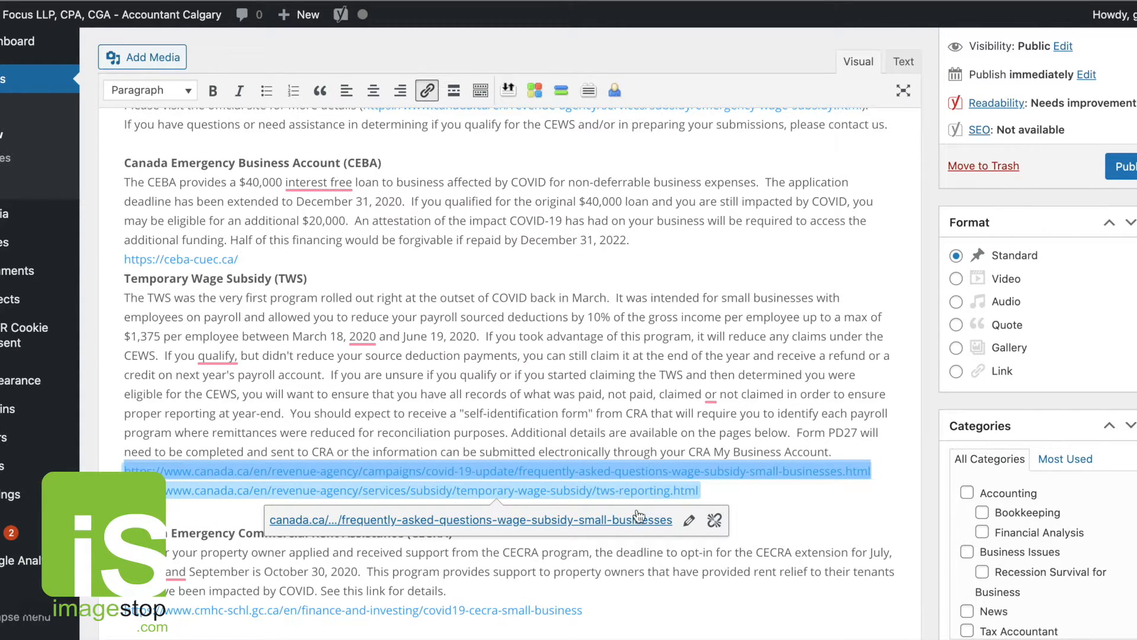
left_click(689, 520)
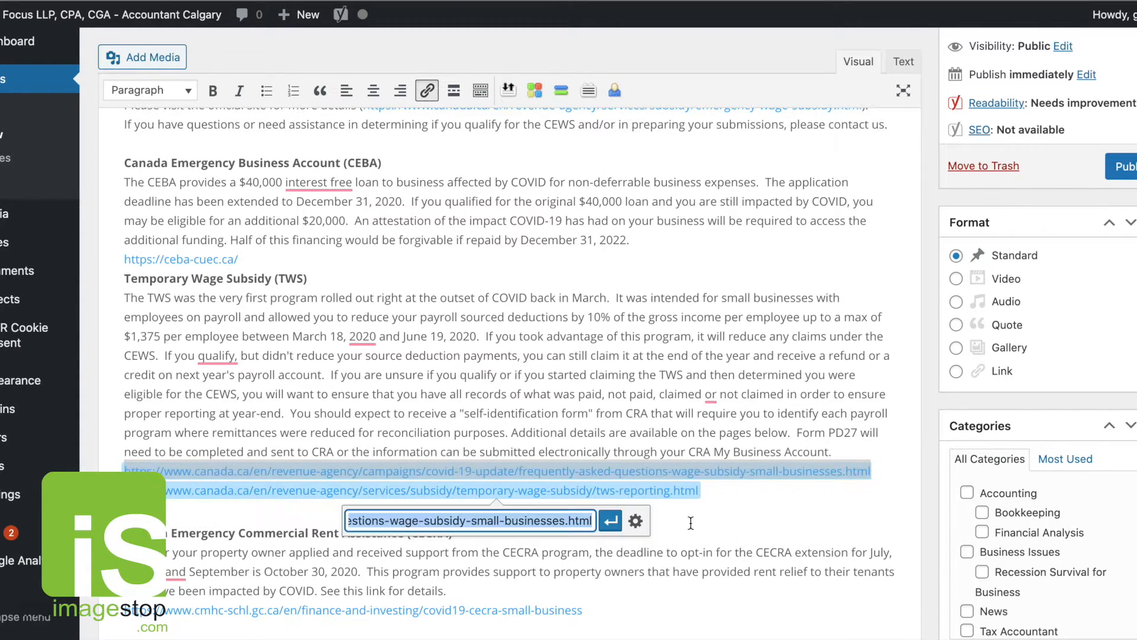
left_click(635, 520)
left_click(459, 212)
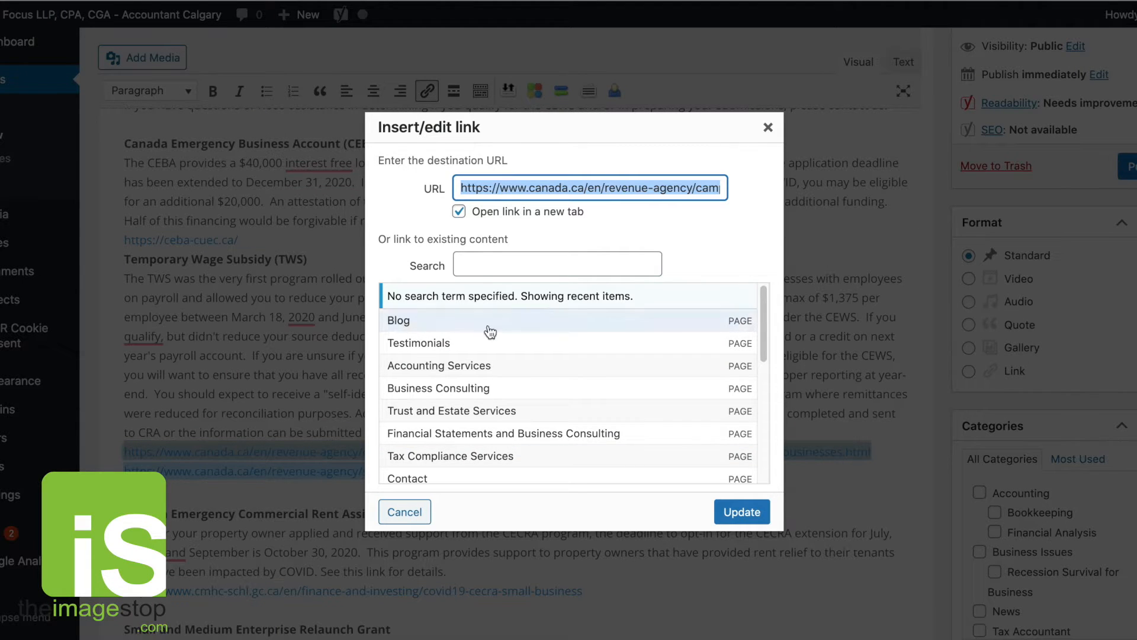
left_click(743, 511)
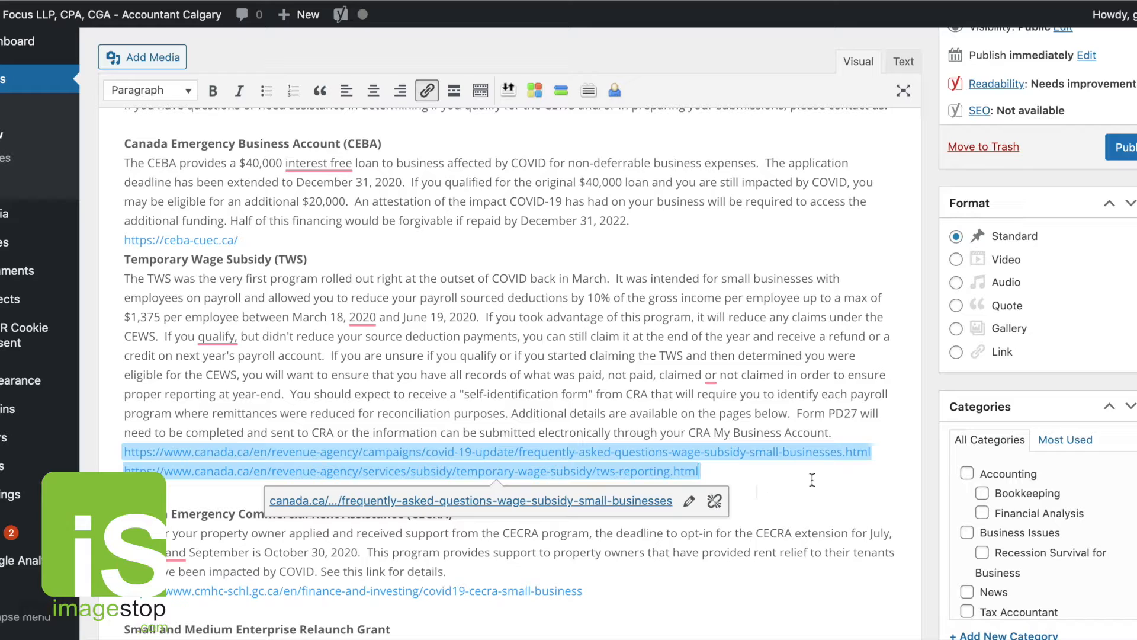
Switch the editor to the Text view and review the link markup in the post's HTML.
left_click(815, 384)
triple_click(702, 472)
left_click(310, 492)
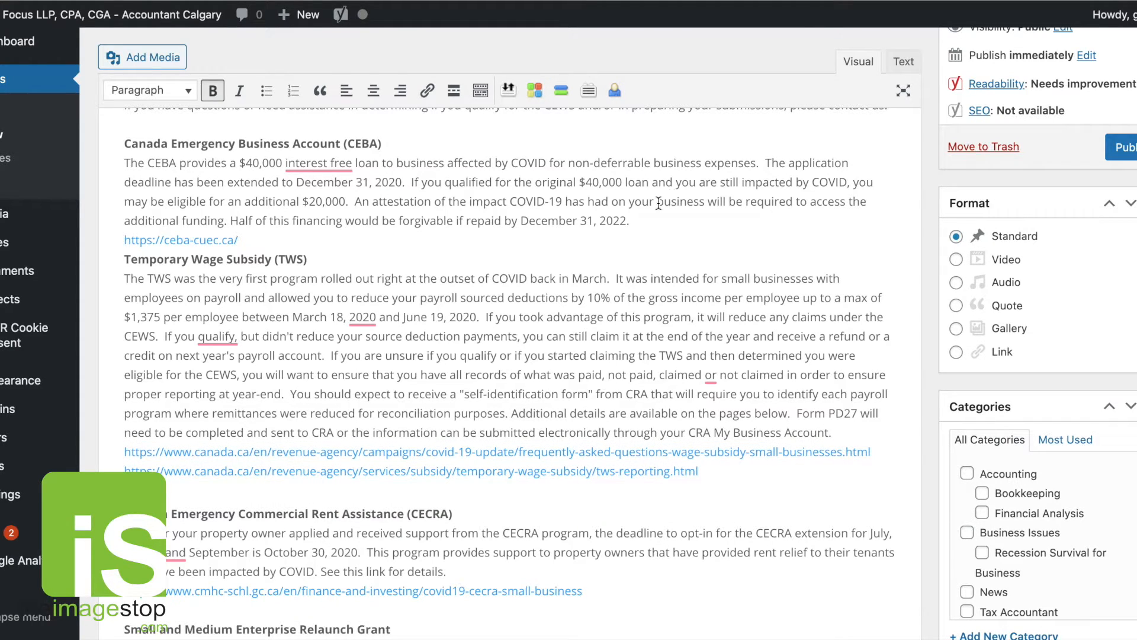
left_click(903, 61)
scroll(536, 314, "down", 2)
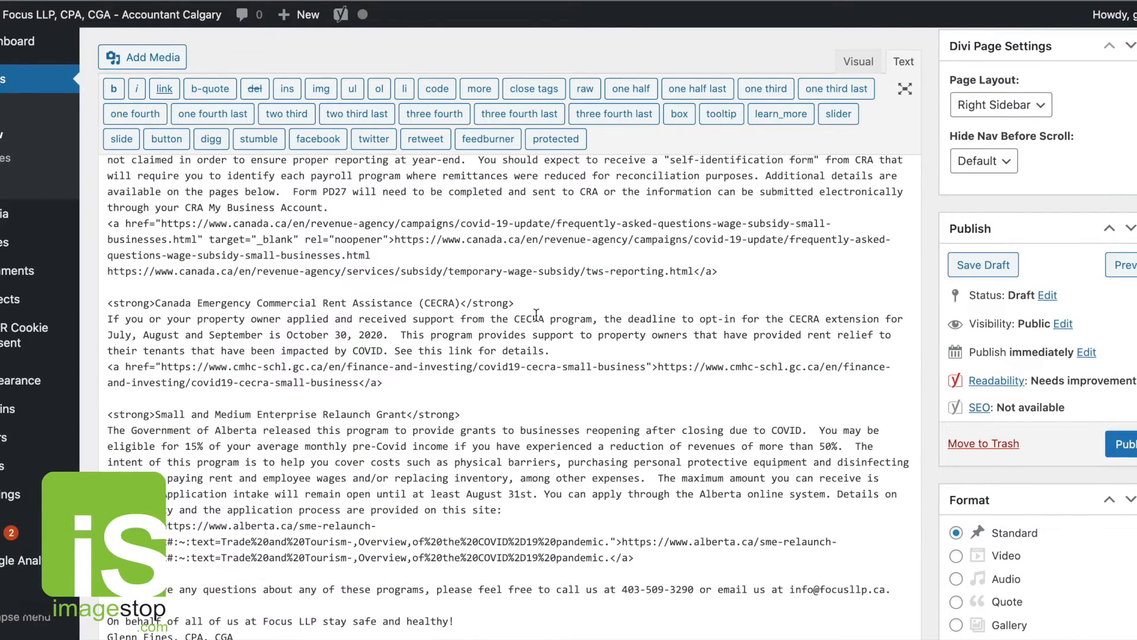
scroll(536, 314, "down", 1)
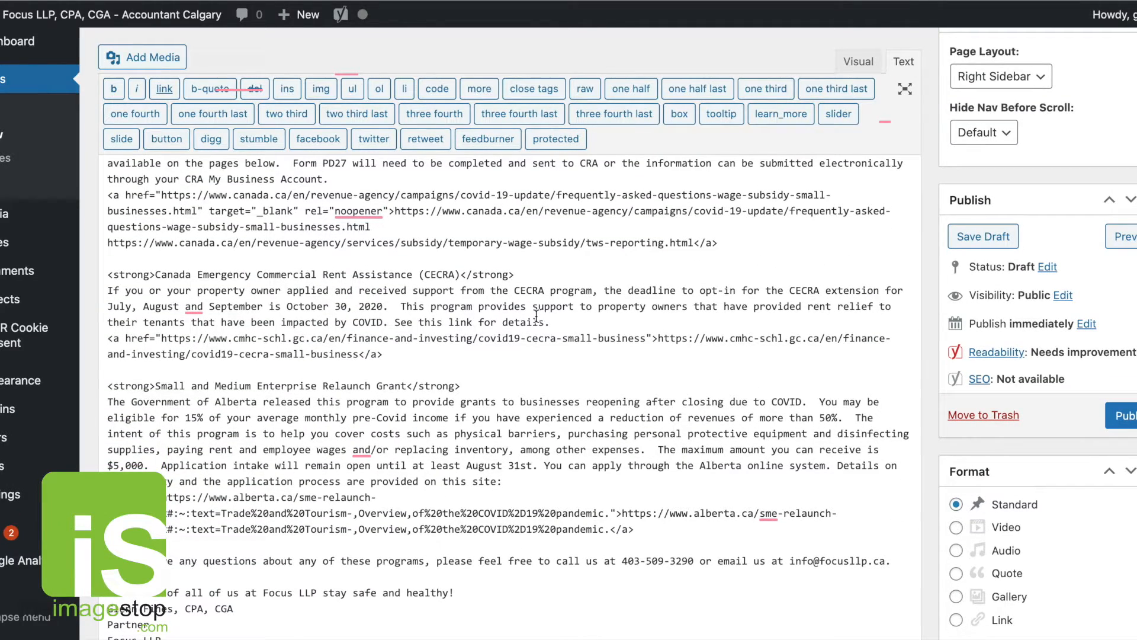
scroll(536, 353, "down", 3)
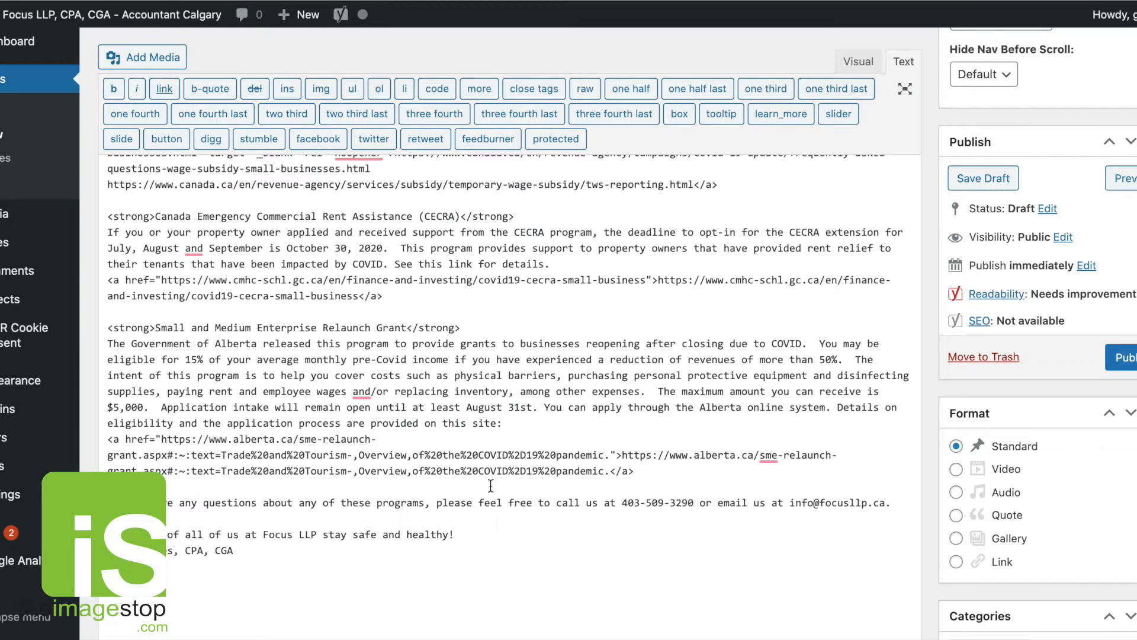
Review the post's link markup in the Text view and the links in the Visual view.
scroll(490, 485, "down", 2)
scroll(593, 463, "up", 15)
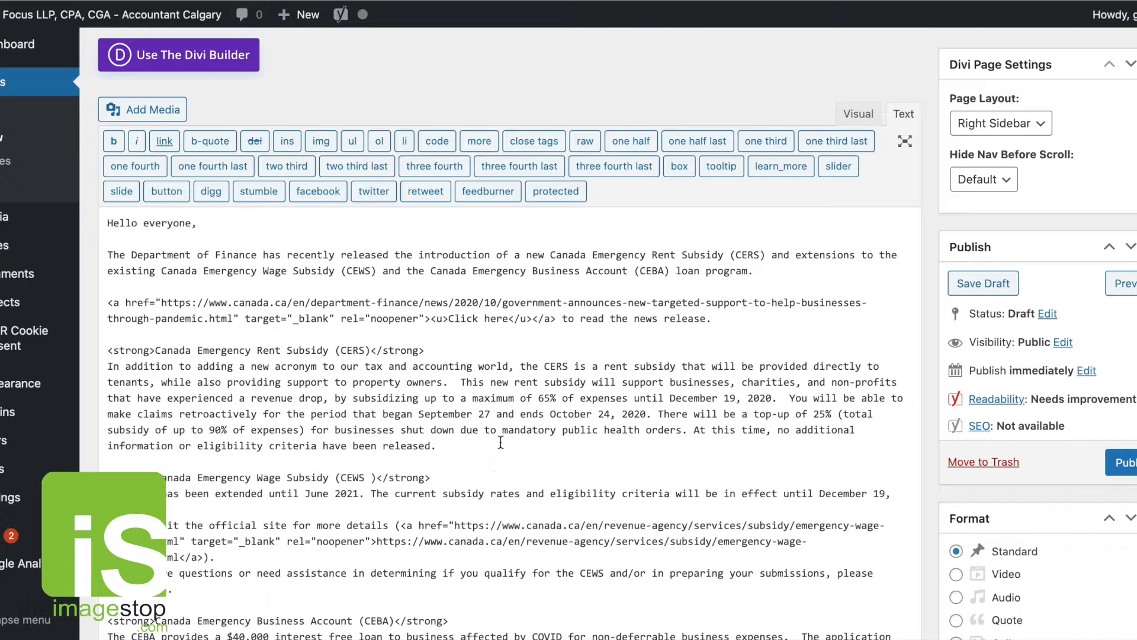
left_click_drag(224, 302, 216, 302)
left_click(859, 114)
scroll(657, 466, "down", 5)
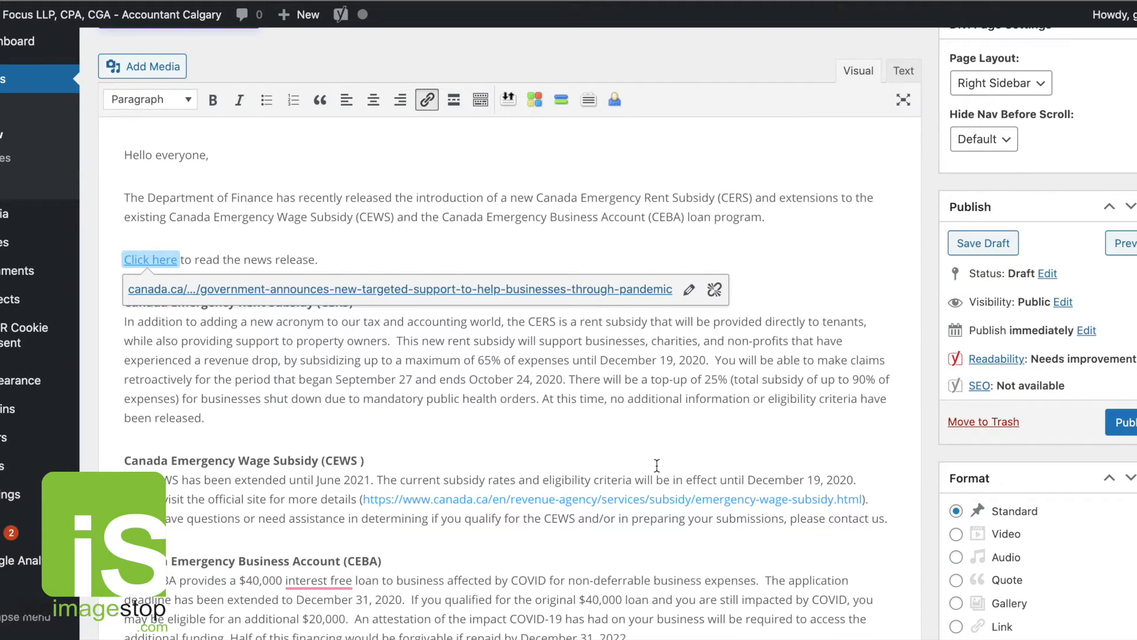
scroll(657, 465, "up", 10)
left_click(665, 386)
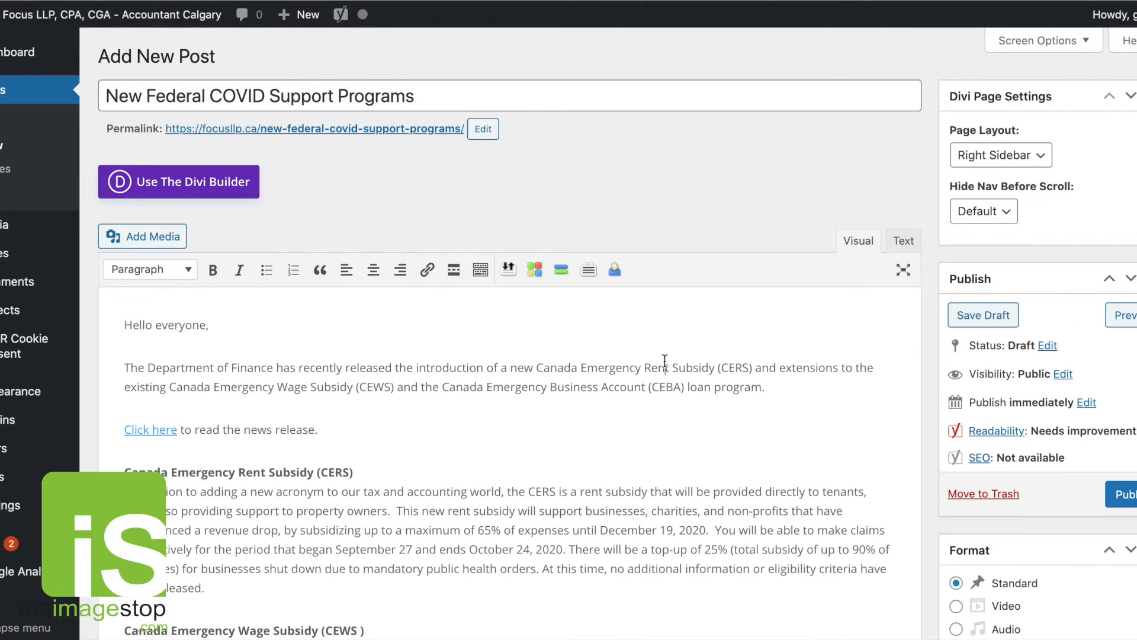
scroll(670, 480, "down", 8)
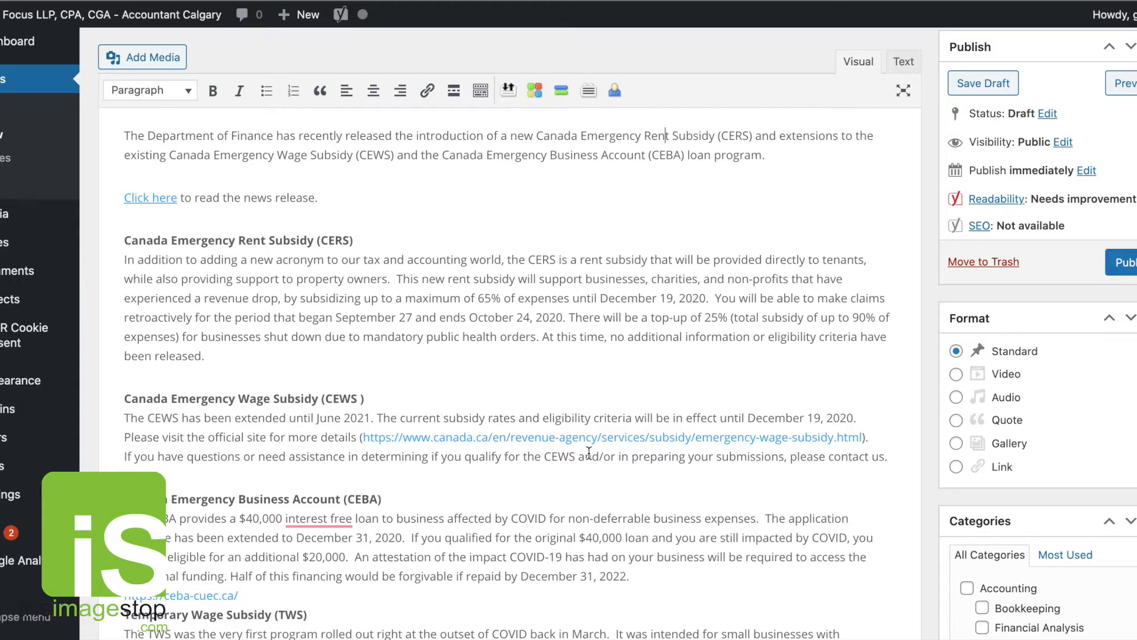
scroll(859, 427, "up", 5)
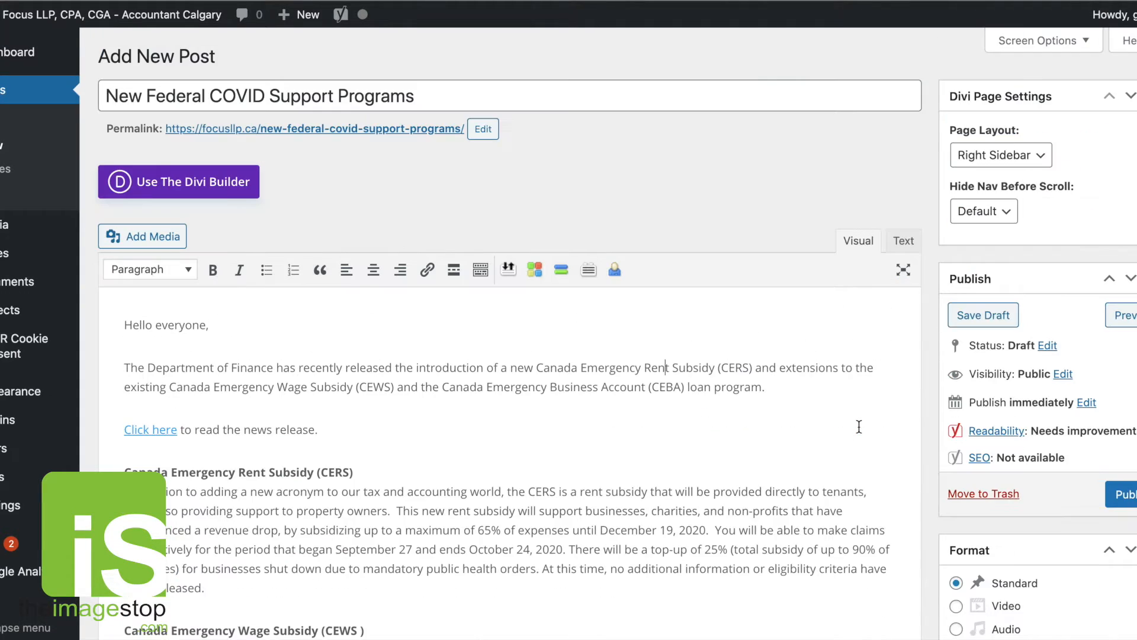
Inspect the link options of the news-release 'Click here' link and the CEWS official-site link.
left_click_drag(180, 432, 122, 429)
left_click(688, 461)
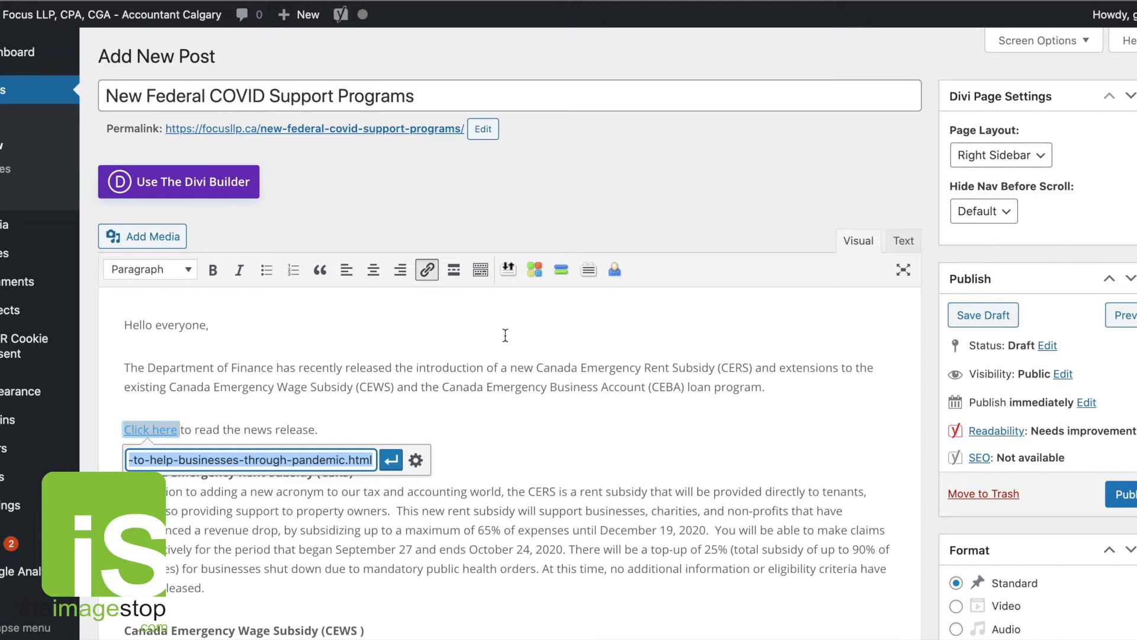
left_click(426, 463)
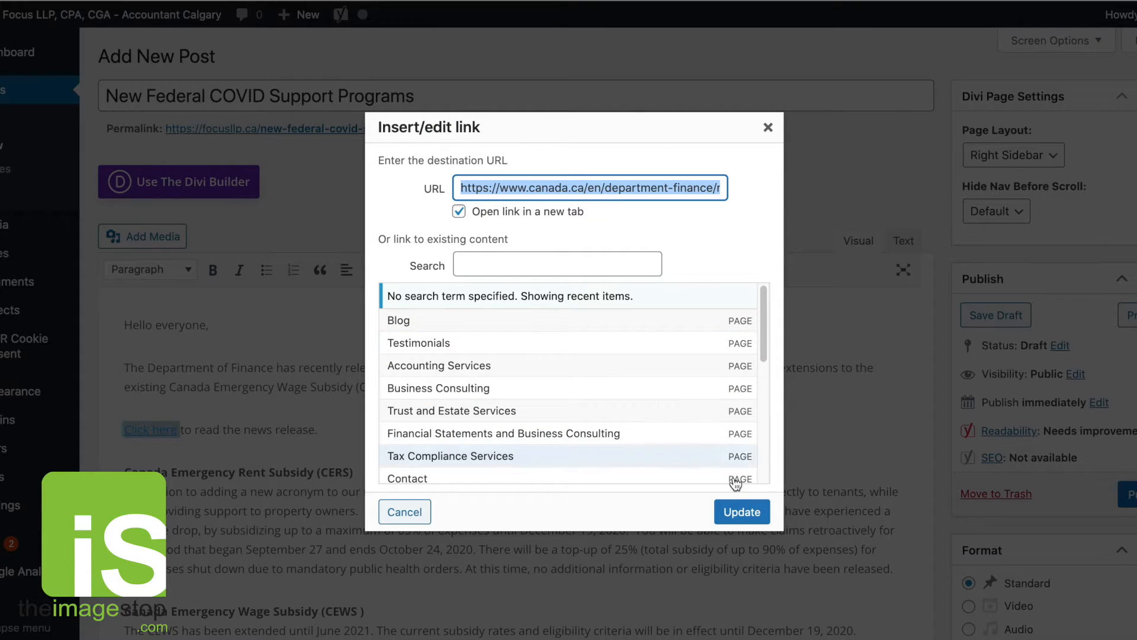
left_click(769, 129)
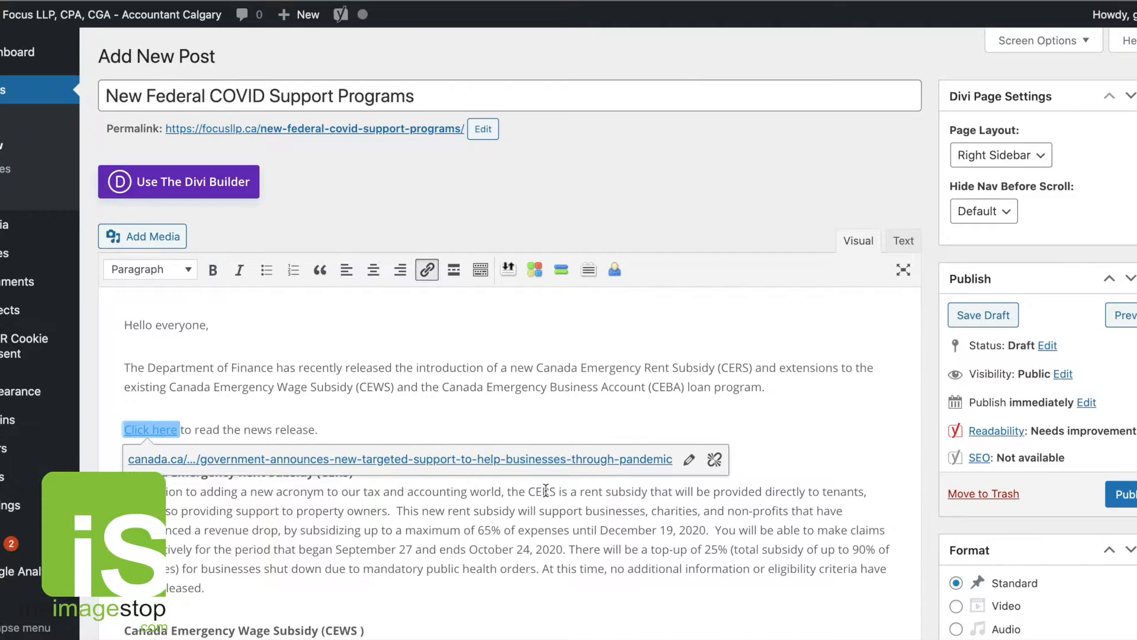
scroll(546, 490, "down", 2)
left_click(516, 543)
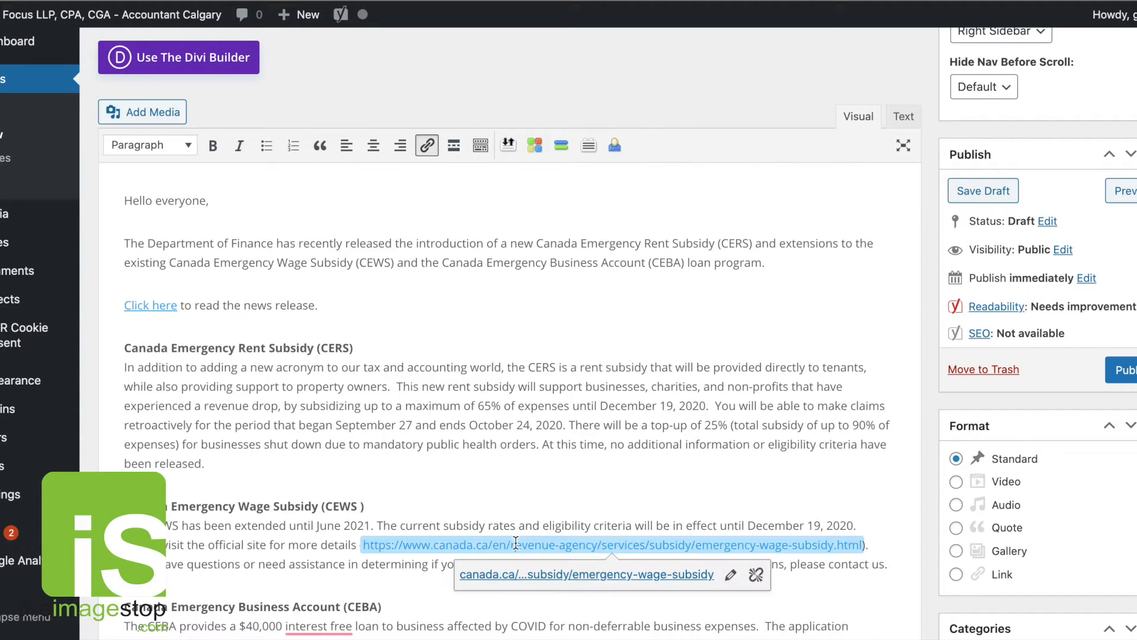
left_click(731, 574)
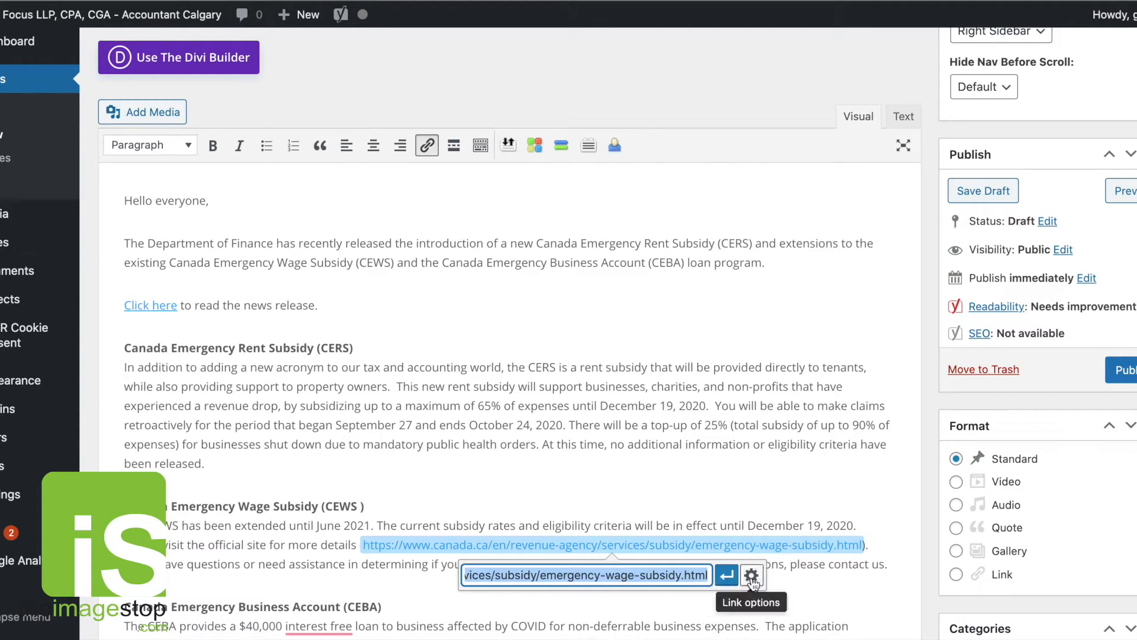
left_click(753, 576)
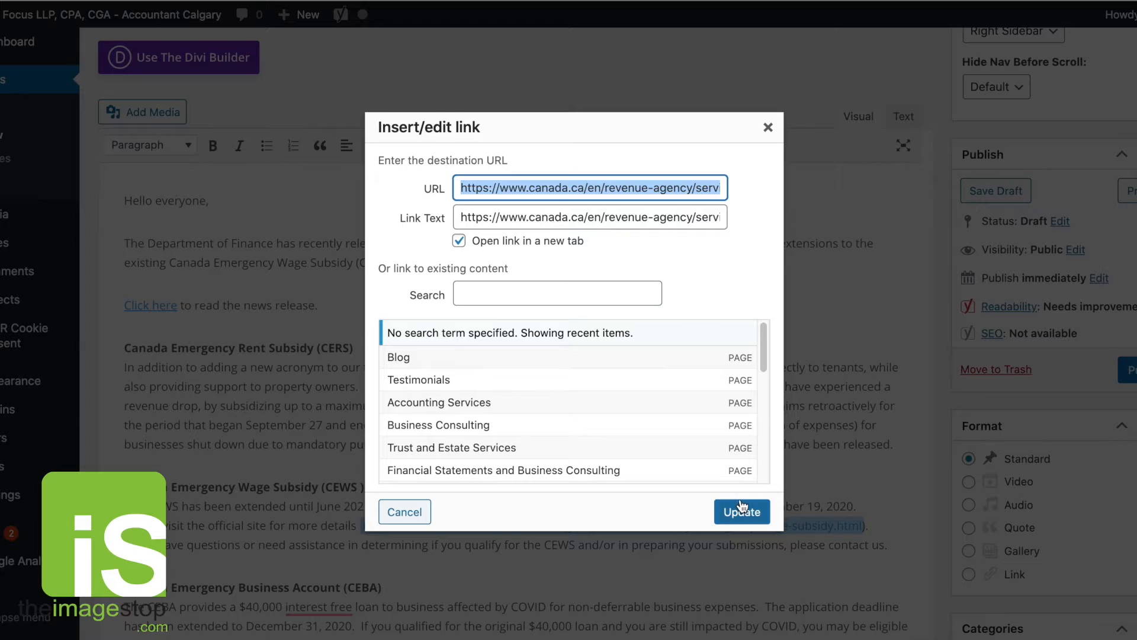
left_click(768, 128)
Review the Temporary Wage Subsidy links' markup in the Text view, then return to the Visual view.
scroll(281, 443, "down", 5)
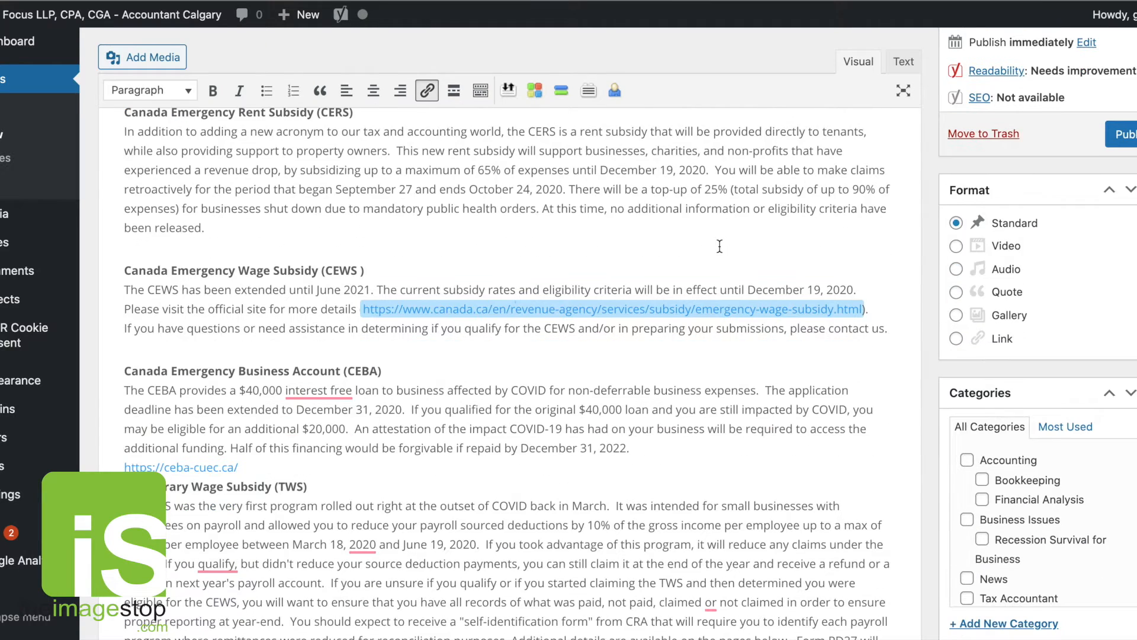
scroll(278, 450, "down", 4)
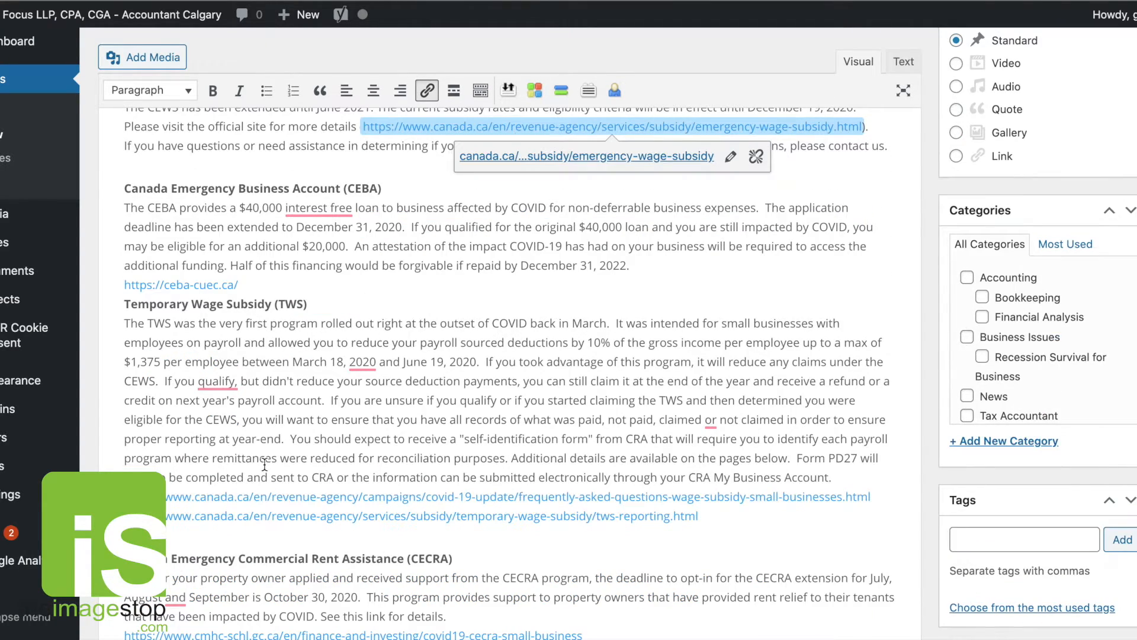
left_click(903, 62)
scroll(674, 248, "down", 3)
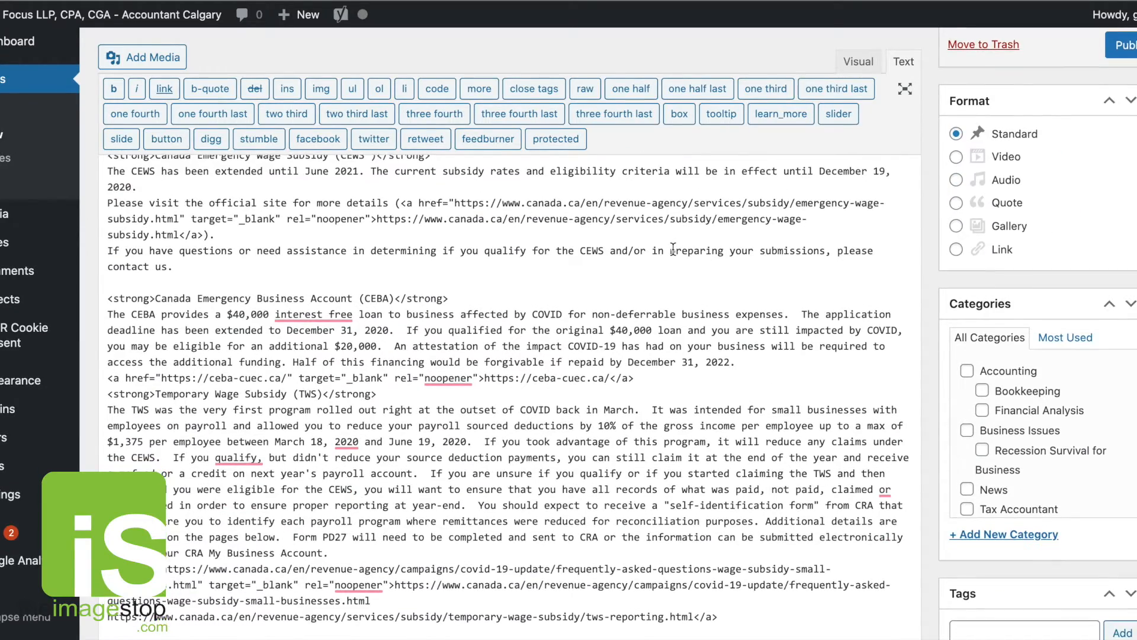
scroll(674, 251, "down", 2)
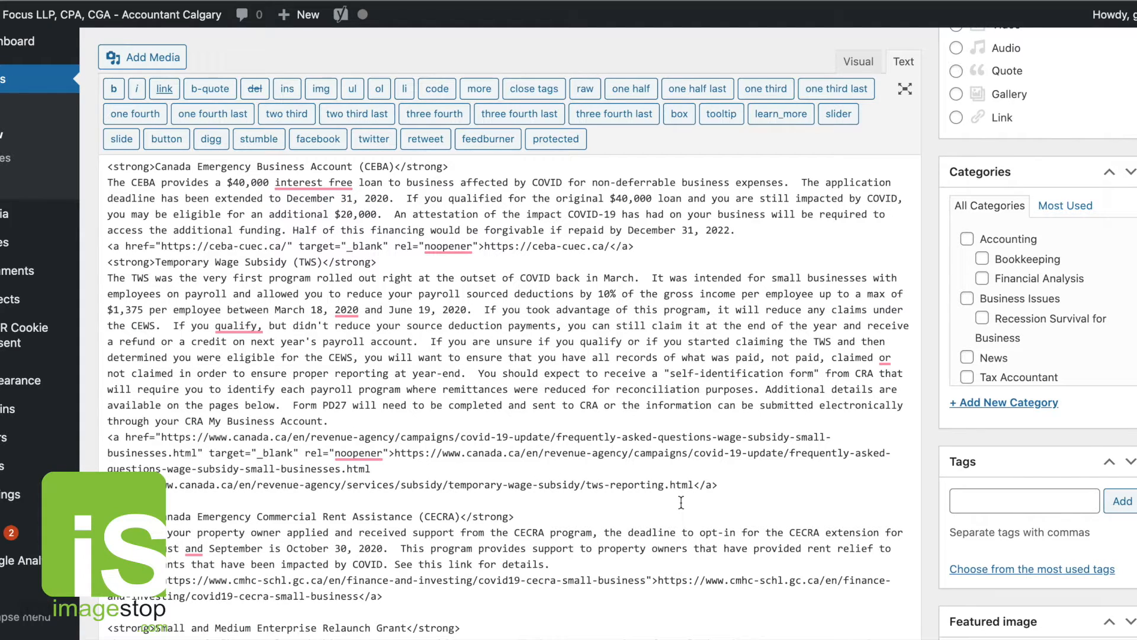
left_click(693, 485)
left_click_drag(693, 485, 442, 485)
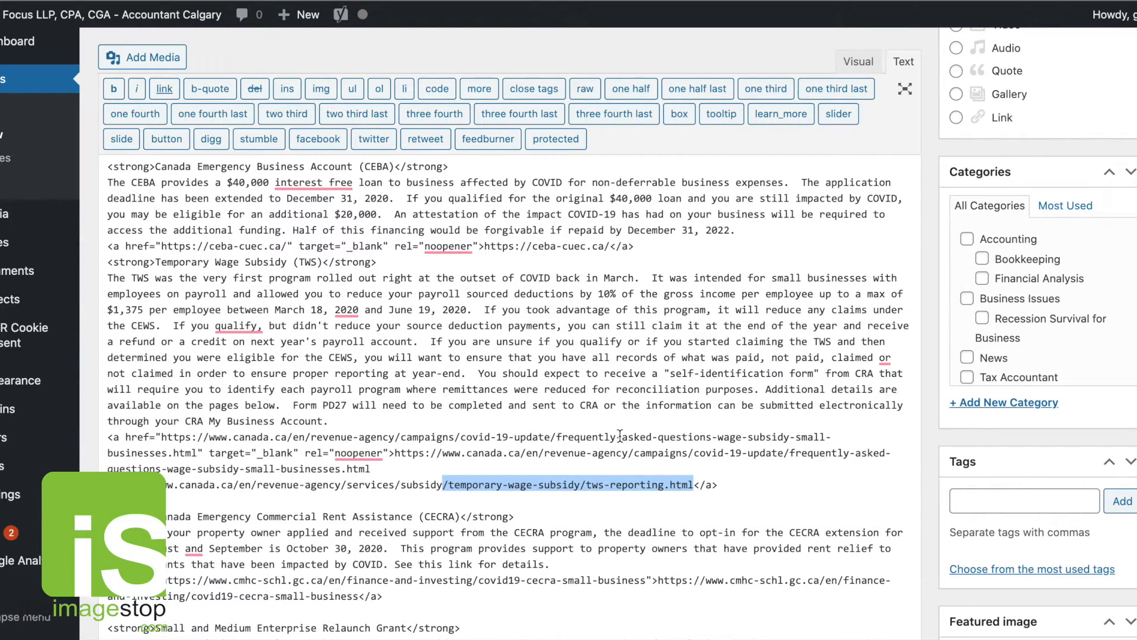
scroll(620, 437, "down", 2)
scroll(620, 437, "up", 2)
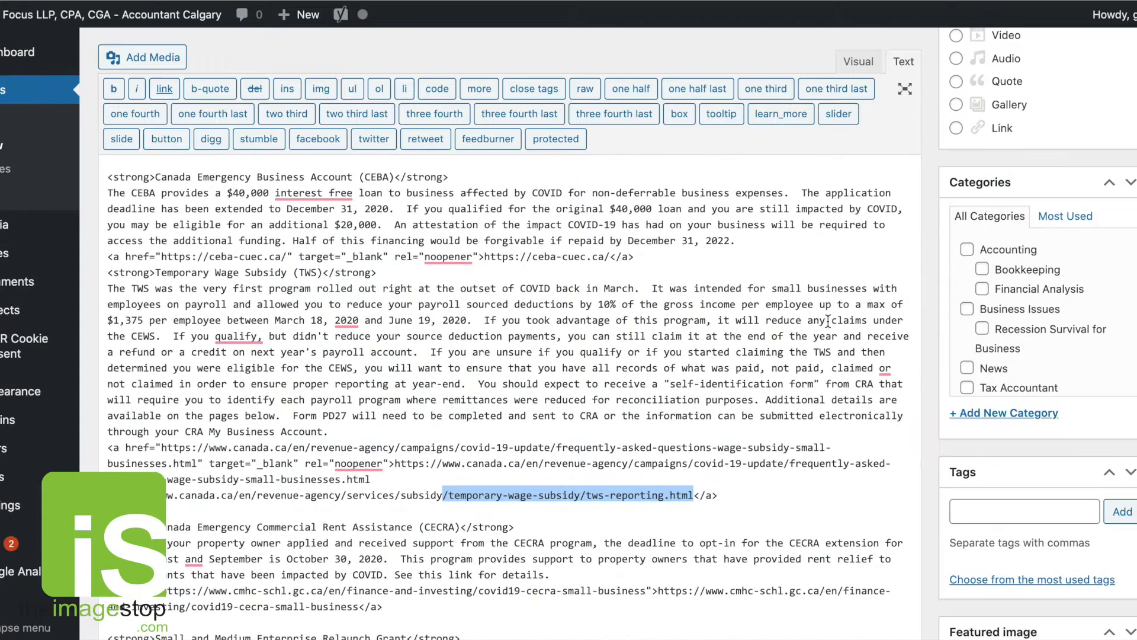
left_click(859, 62)
scroll(612, 382, "down", 3)
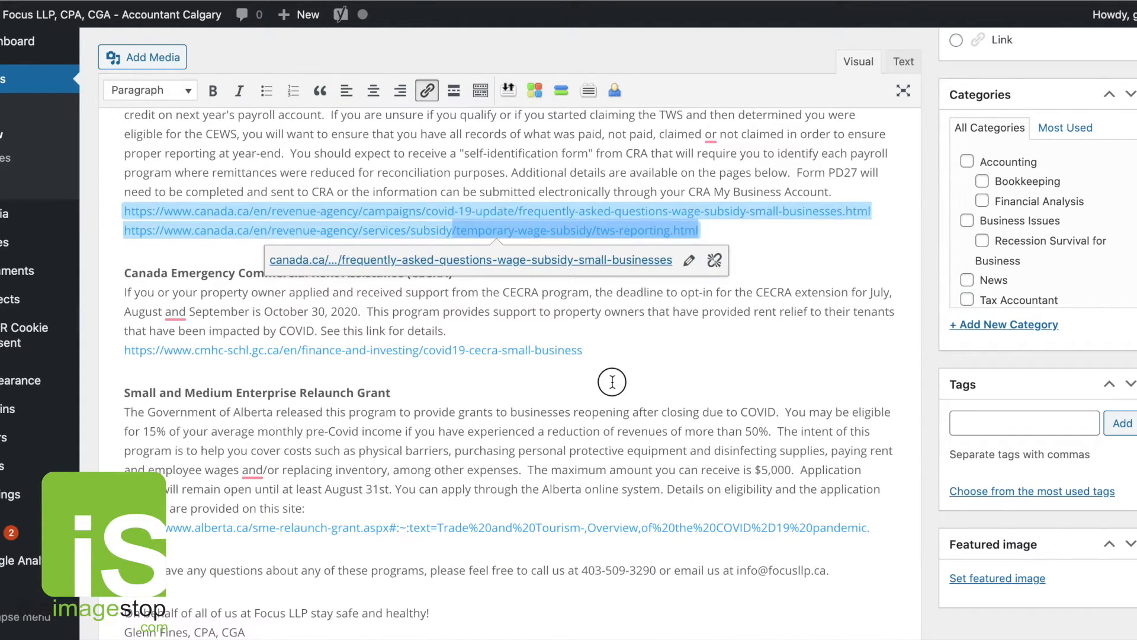
left_click(612, 382)
left_click_drag(583, 350, 88, 348)
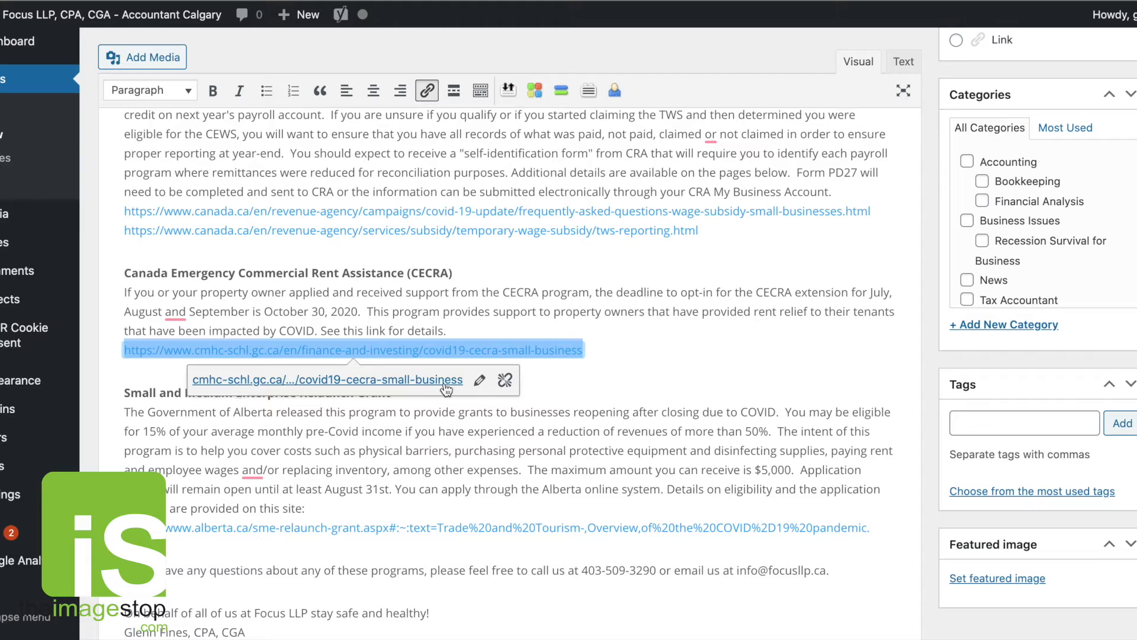
left_click(480, 380)
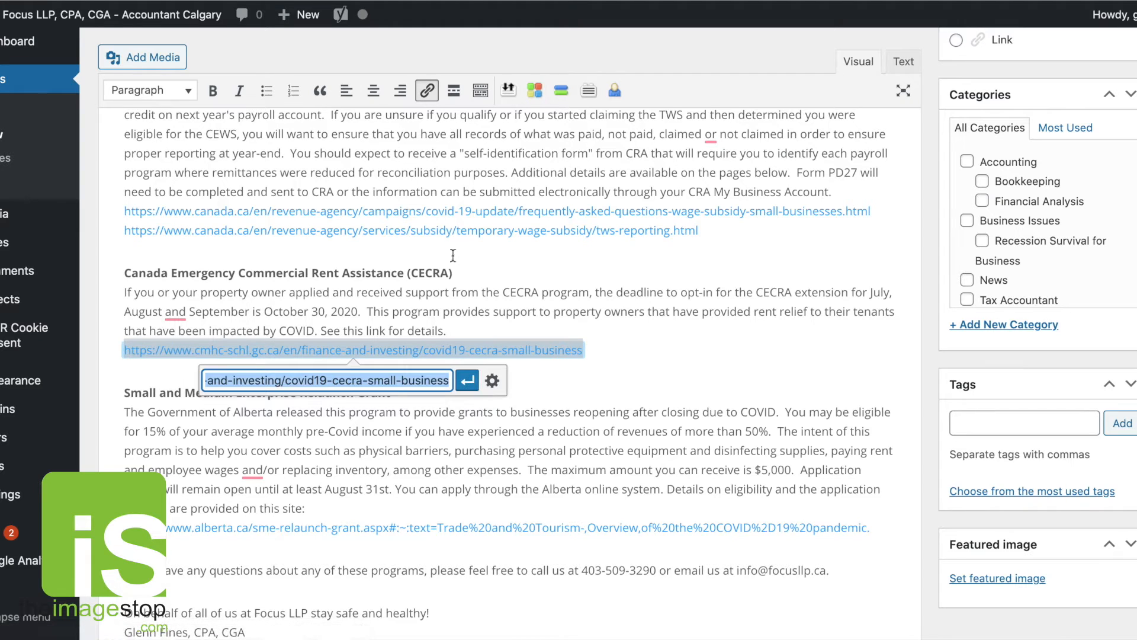
left_click(491, 381)
left_click(459, 240)
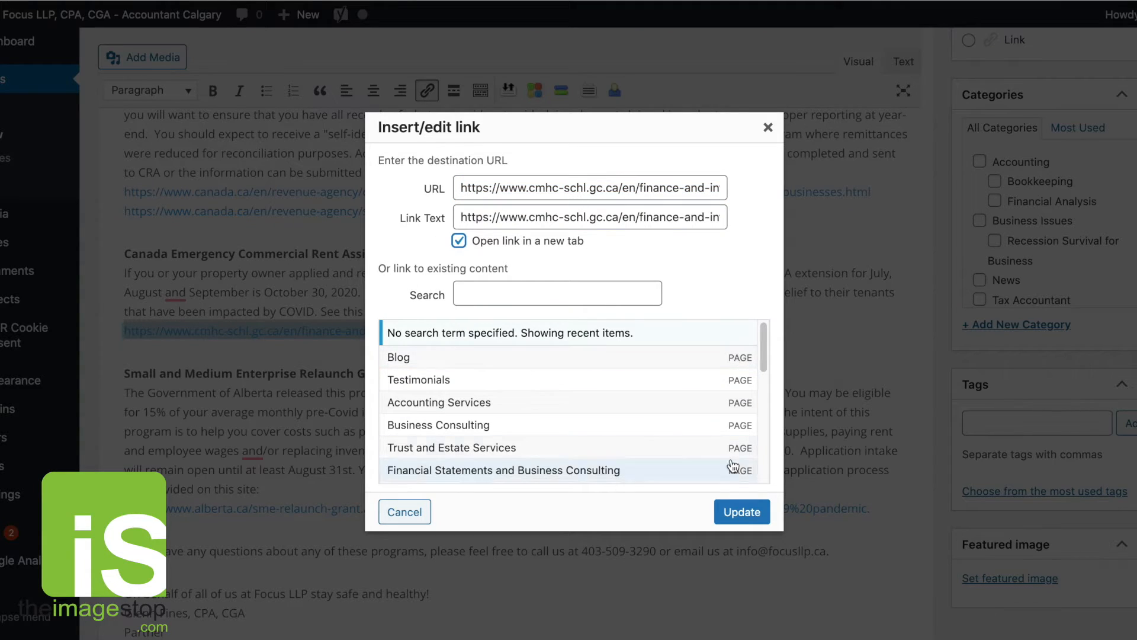
left_click(731, 516)
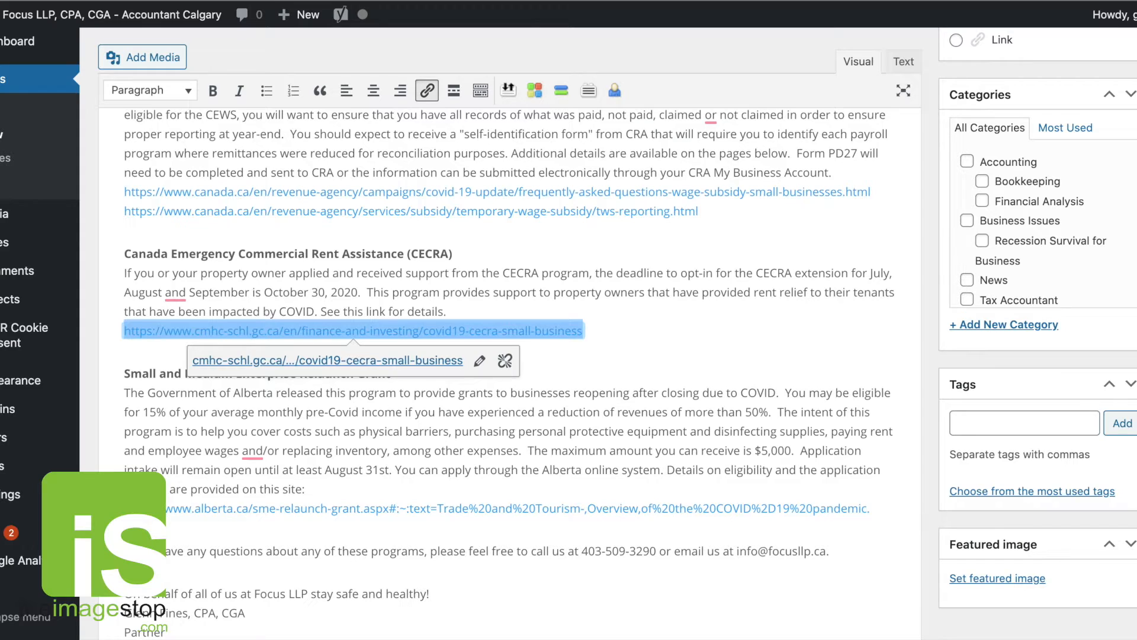
Set the Alberta Small and Medium Enterprise Relaunch Grant link to open in a new tab.
left_click_drag(124, 509, 880, 510)
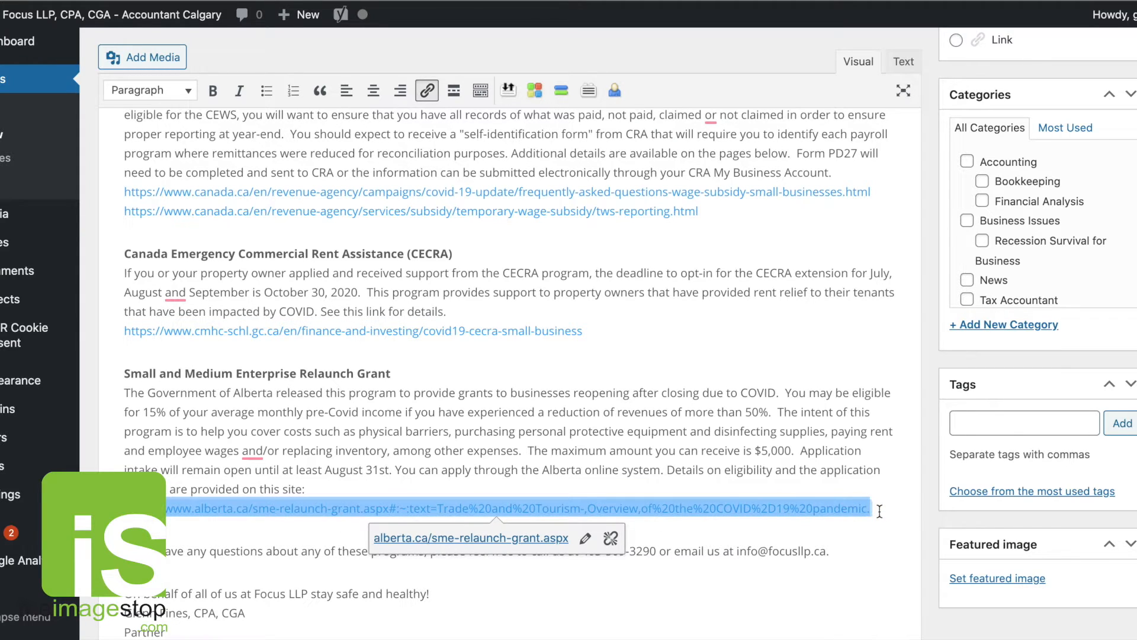
left_click(586, 539)
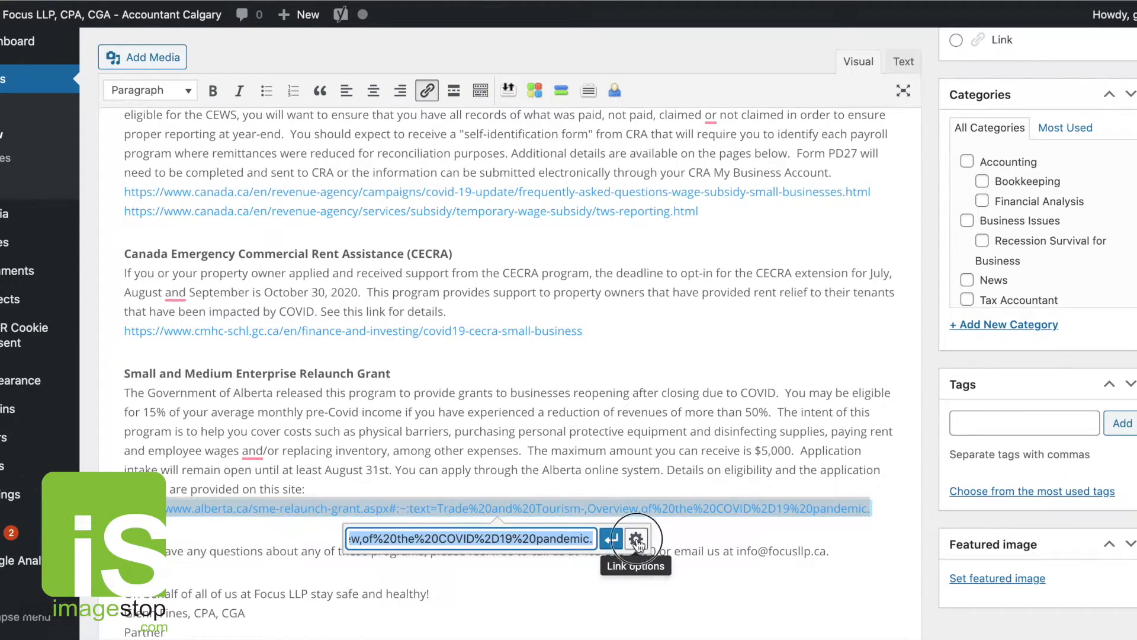
left_click(637, 533)
left_click(502, 241)
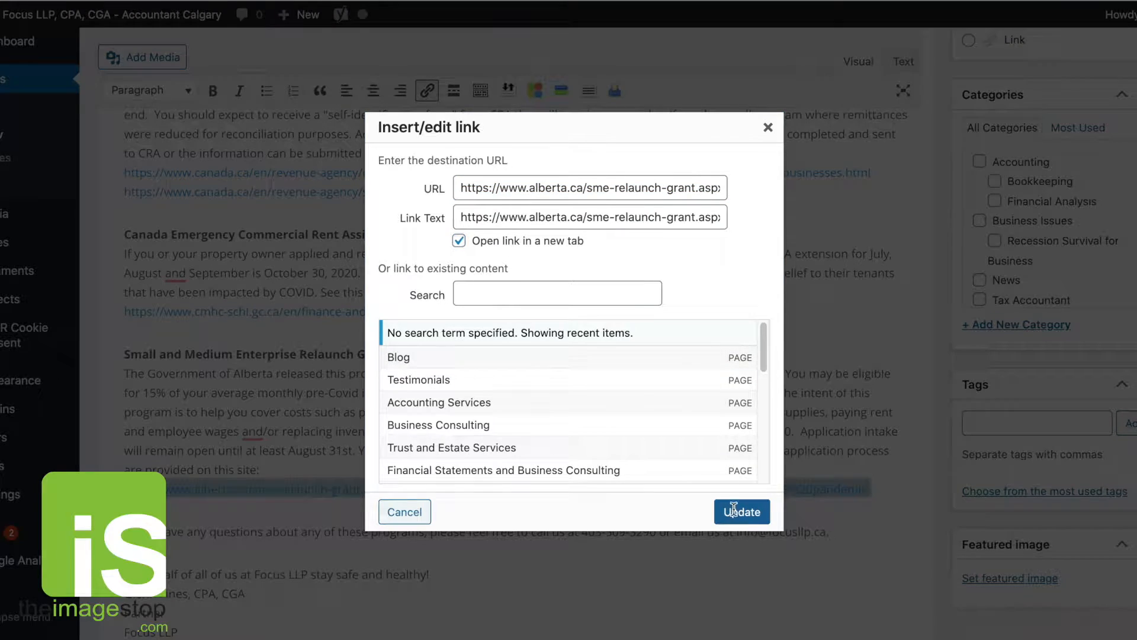
left_click(741, 511)
left_click(723, 439)
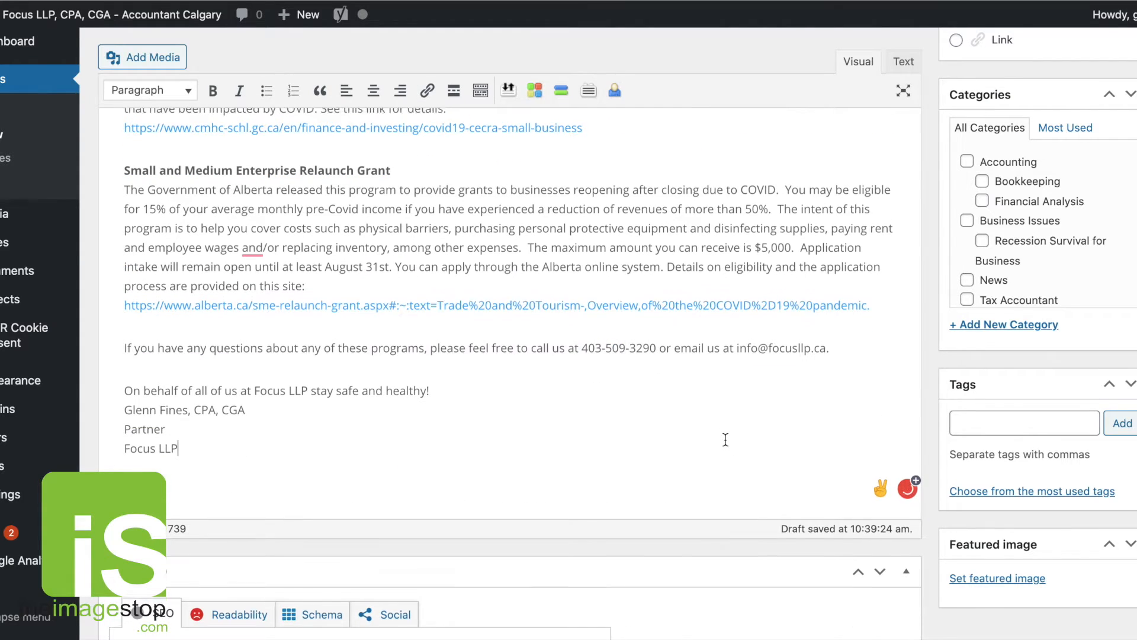
Assign the post to the News category.
scroll(801, 404, "up", 3)
scroll(822, 411, "up", 2)
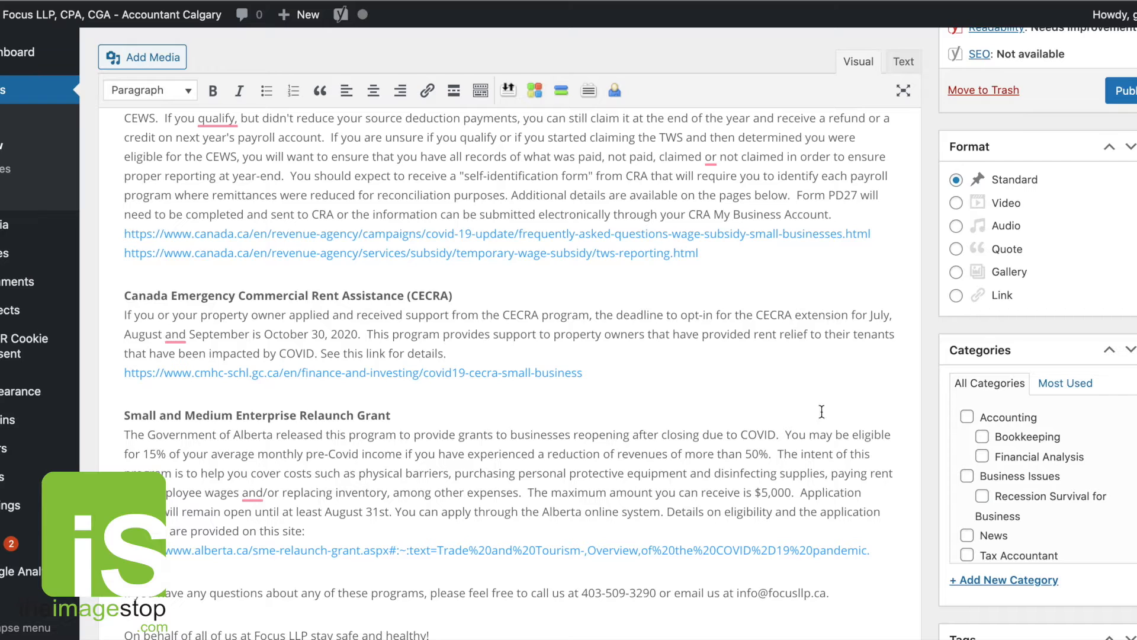
scroll(1029, 484, "down", 2)
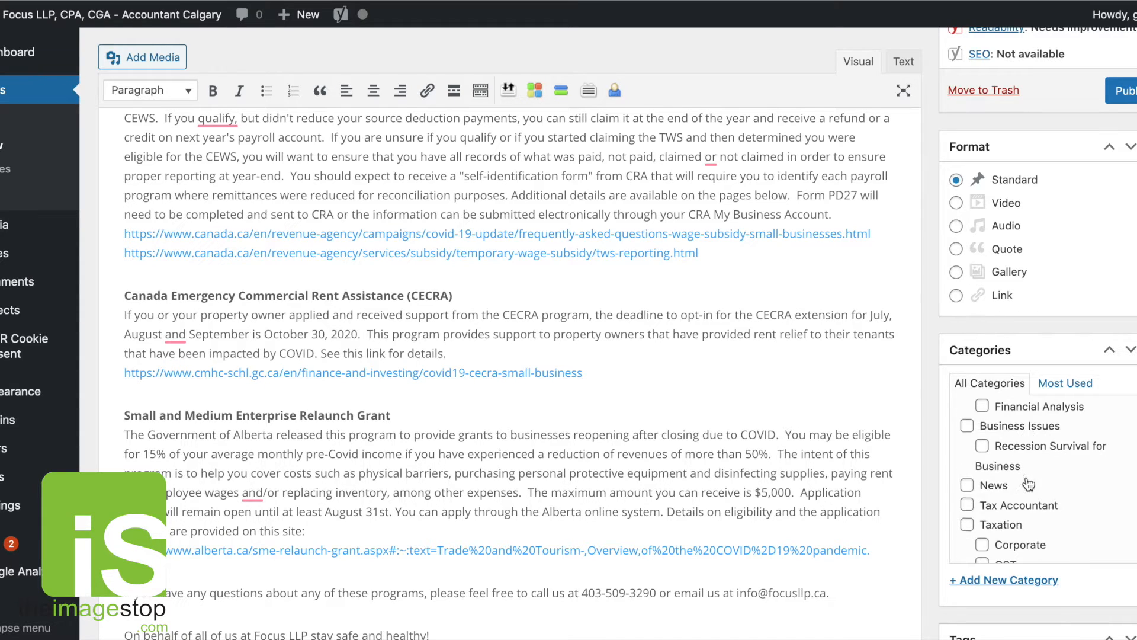
left_click(968, 486)
Publish the New Federal COVID Support Programs post.
scroll(700, 379, "up", 10)
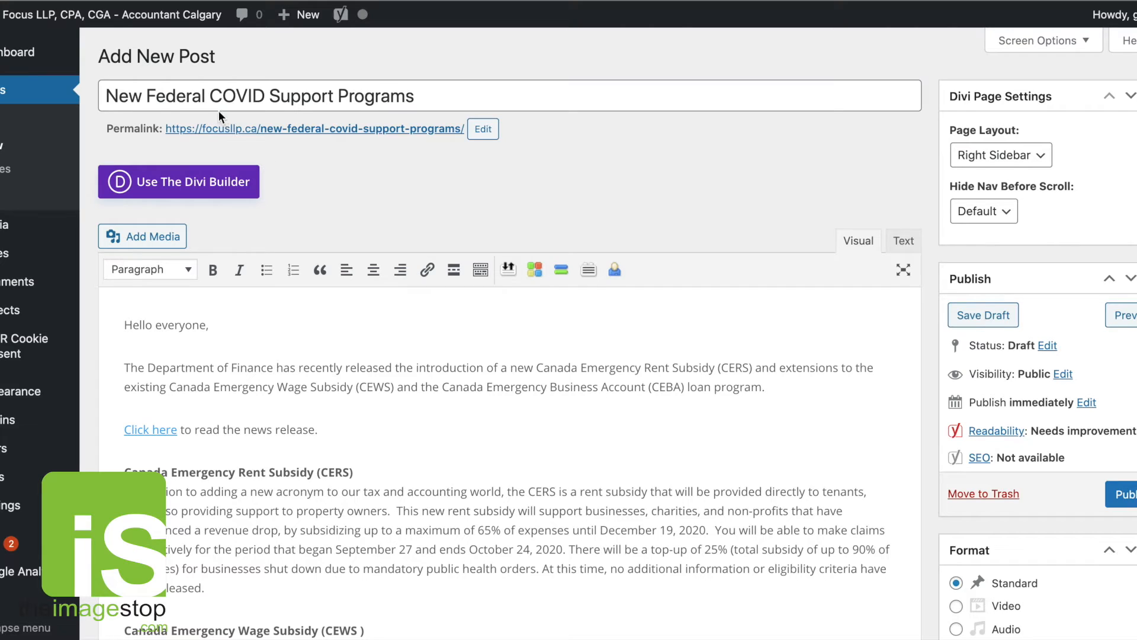
scroll(1034, 486, "down", 3)
scroll(1031, 492, "down", 4)
scroll(1030, 496, "up", 2)
scroll(1058, 476, "down", 1)
scroll(1082, 463, "down", 3)
scroll(1099, 470, "down", 3)
scroll(973, 567, "down", 1)
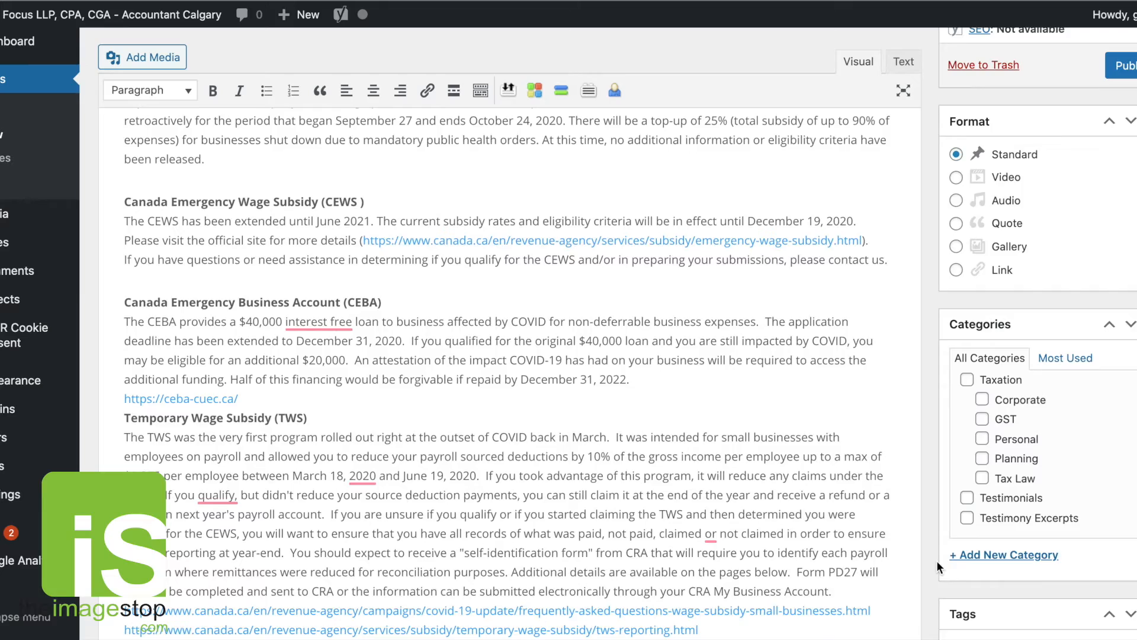
scroll(936, 560, "down", 10)
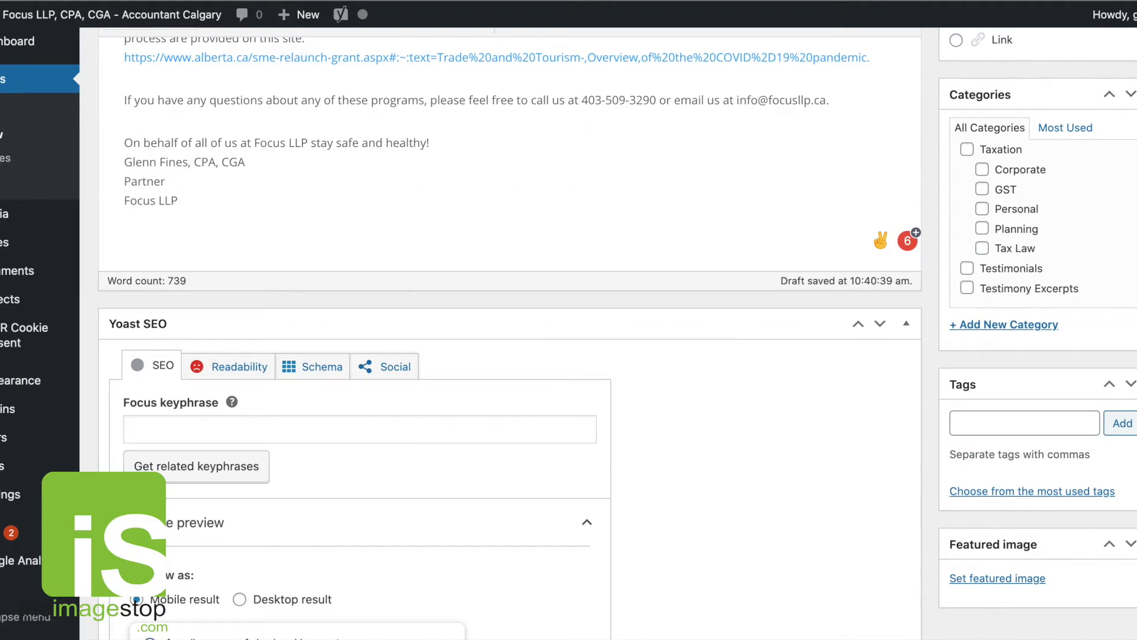
scroll(616, 332, "up", 7)
left_click(1122, 181)
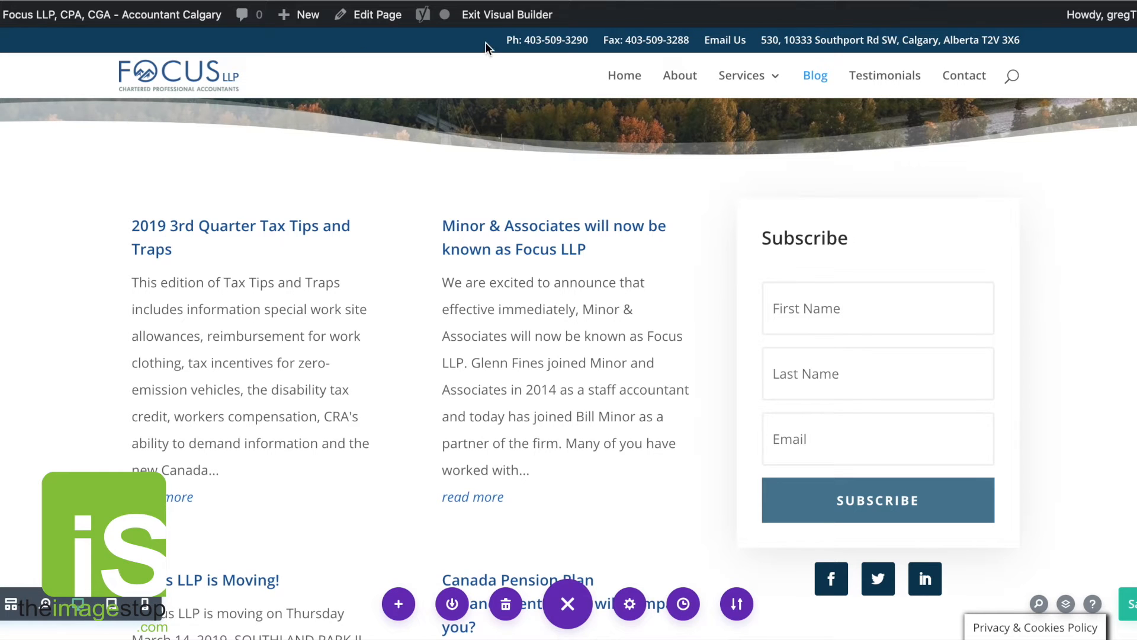
Exit the Visual Builder and check the blog page for the new post.
left_click(525, 14)
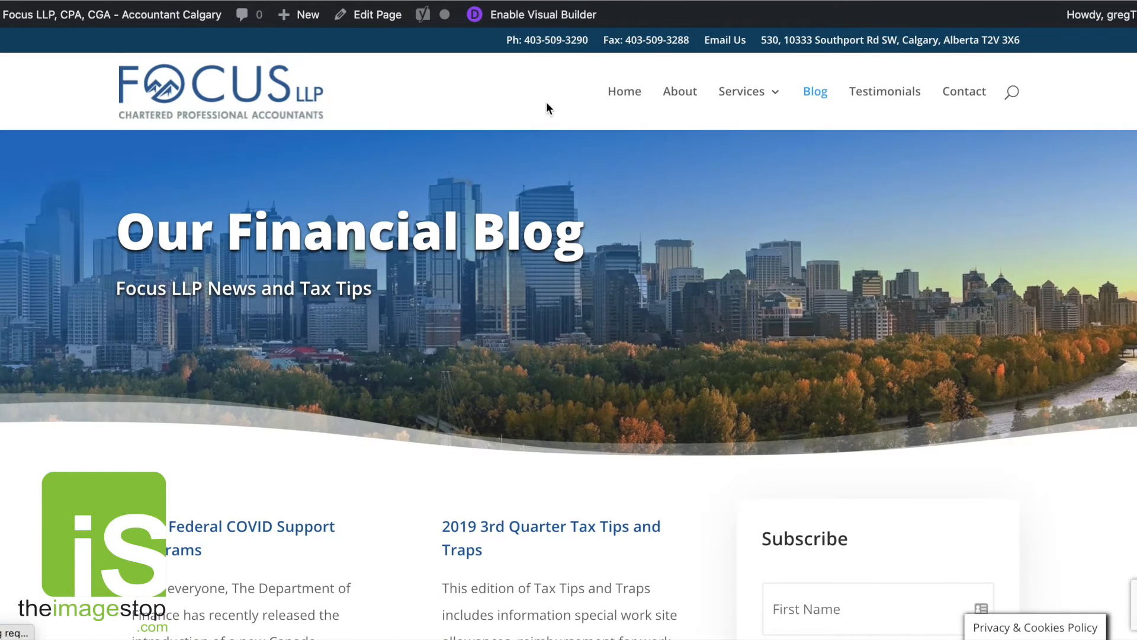
scroll(546, 108, "down", 5)
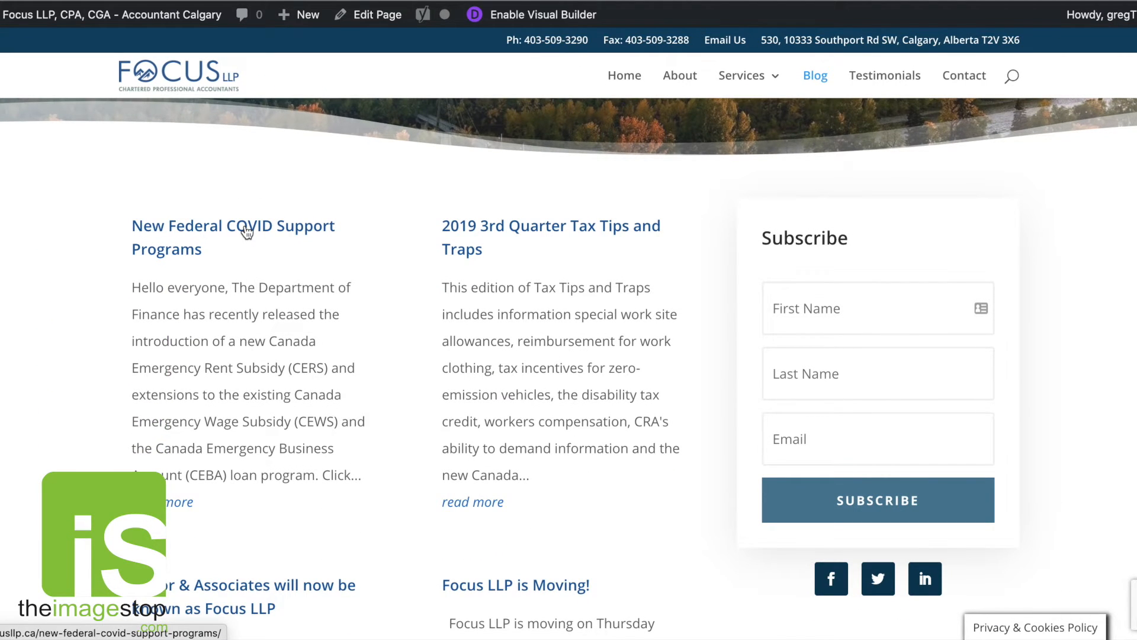
Open the New Federal COVID Support Programs post from the blog page and test its Temporary Wage Subsidy links.
left_click(247, 231)
scroll(727, 396, "down", 3)
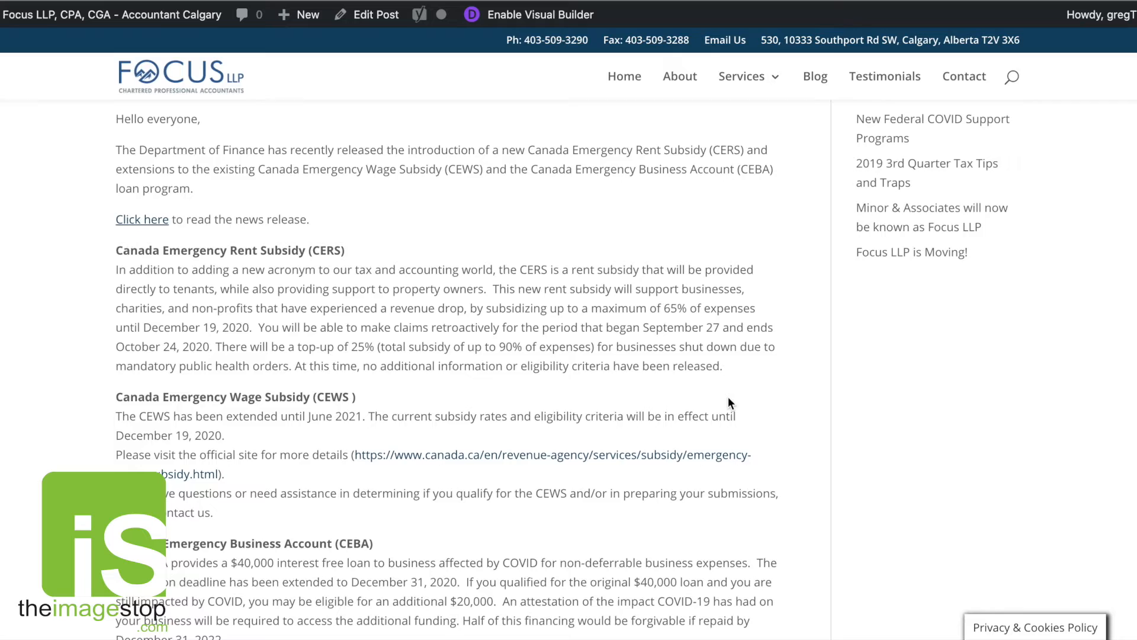
scroll(728, 403, "down", 4)
scroll(729, 394, "down", 5)
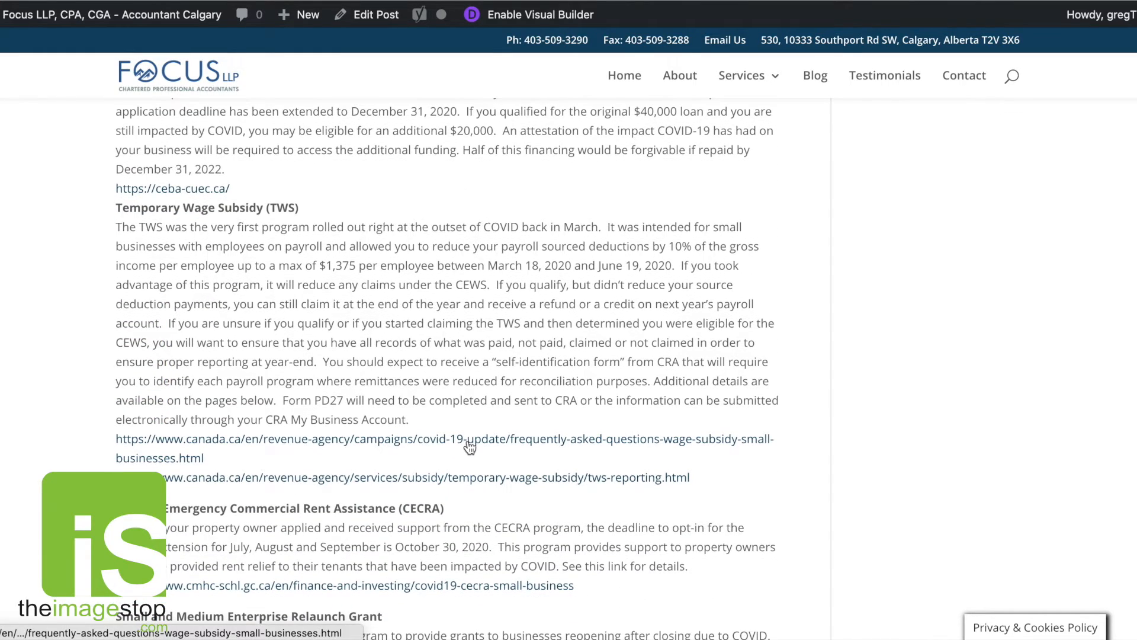
left_click(469, 446)
left_click(631, 478)
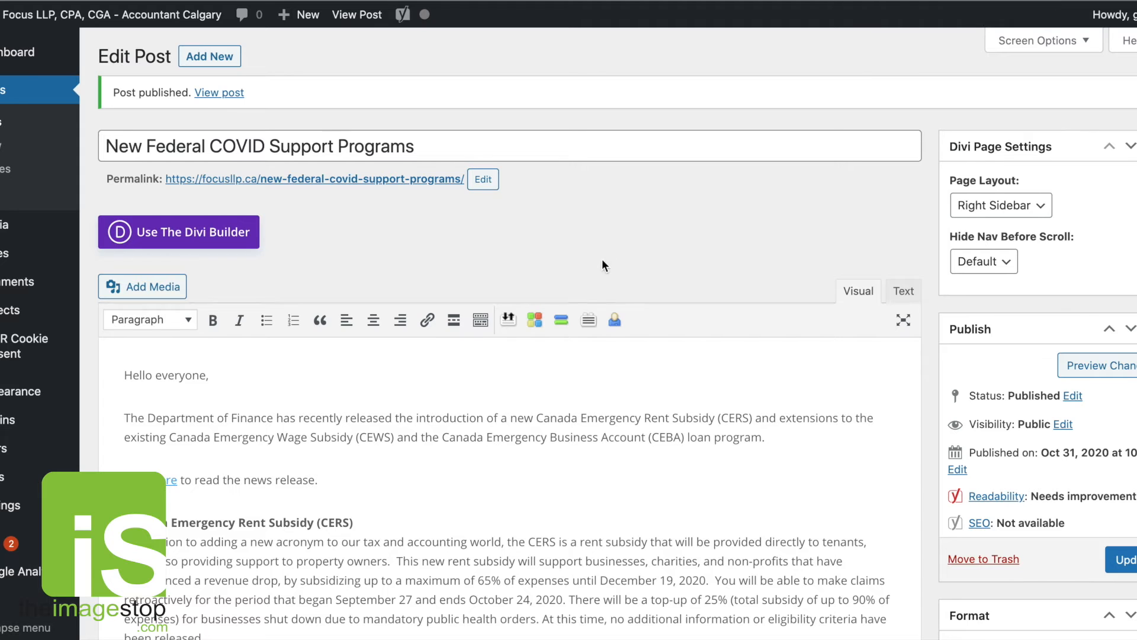
Add a bullet character before each of the two Temporary Wage Subsidy links.
scroll(607, 252, "down", 12)
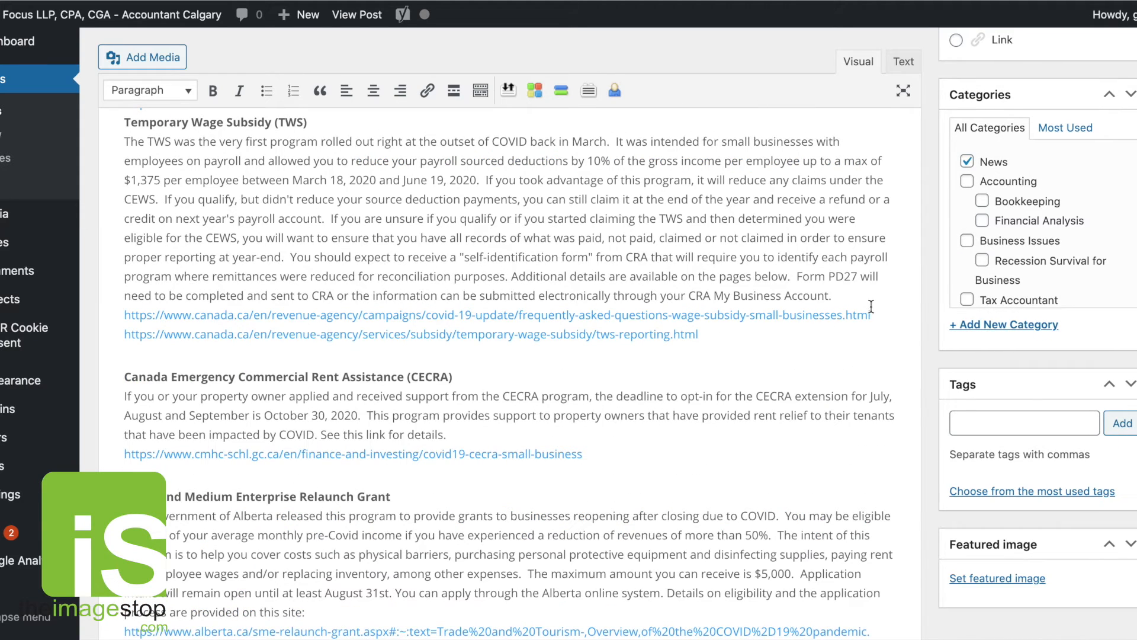
triple_click(887, 315)
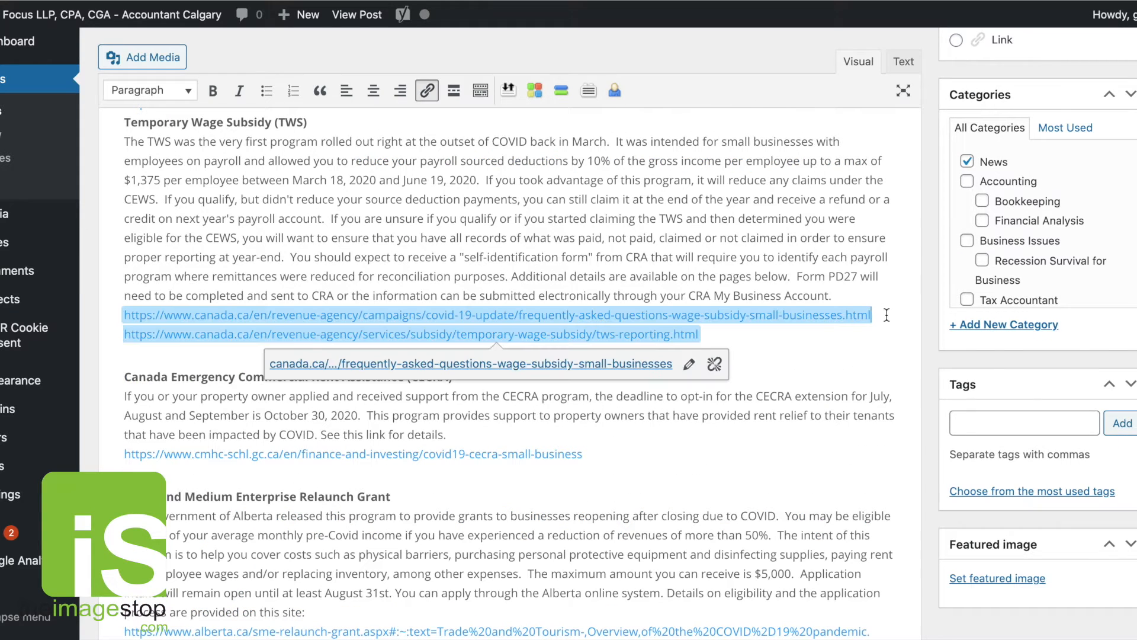
type("•")
left_click(125, 334)
type("•")
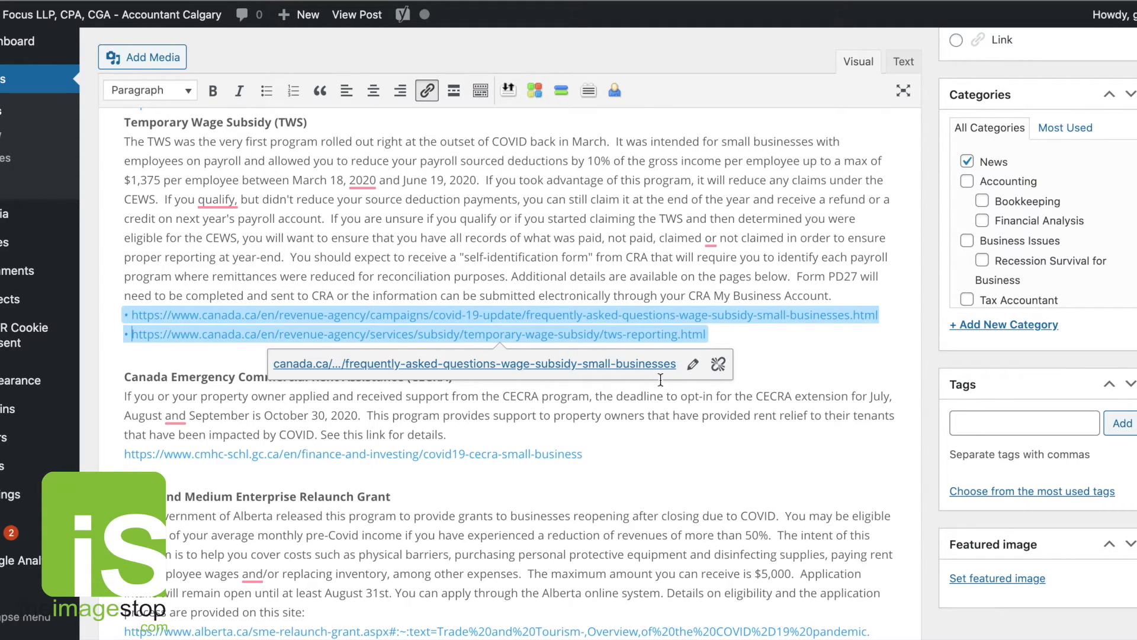
Remove the link from the tws-reporting line and relink just its URL, set to open in a new tab.
left_click_drag(709, 334, 135, 334)
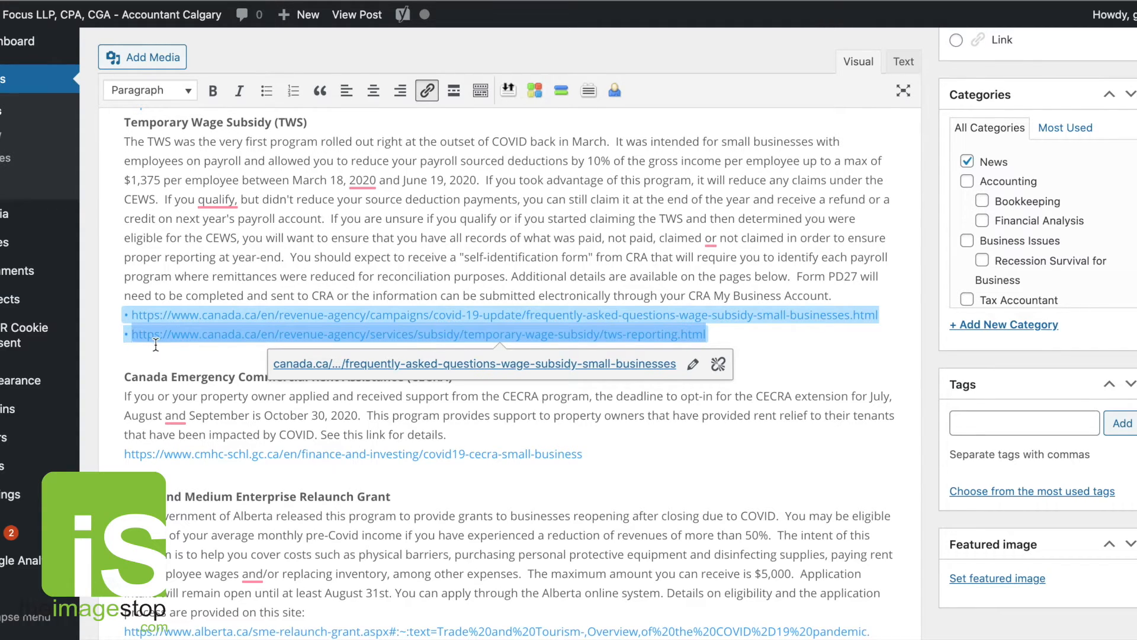
left_click_drag(717, 327, 124, 315)
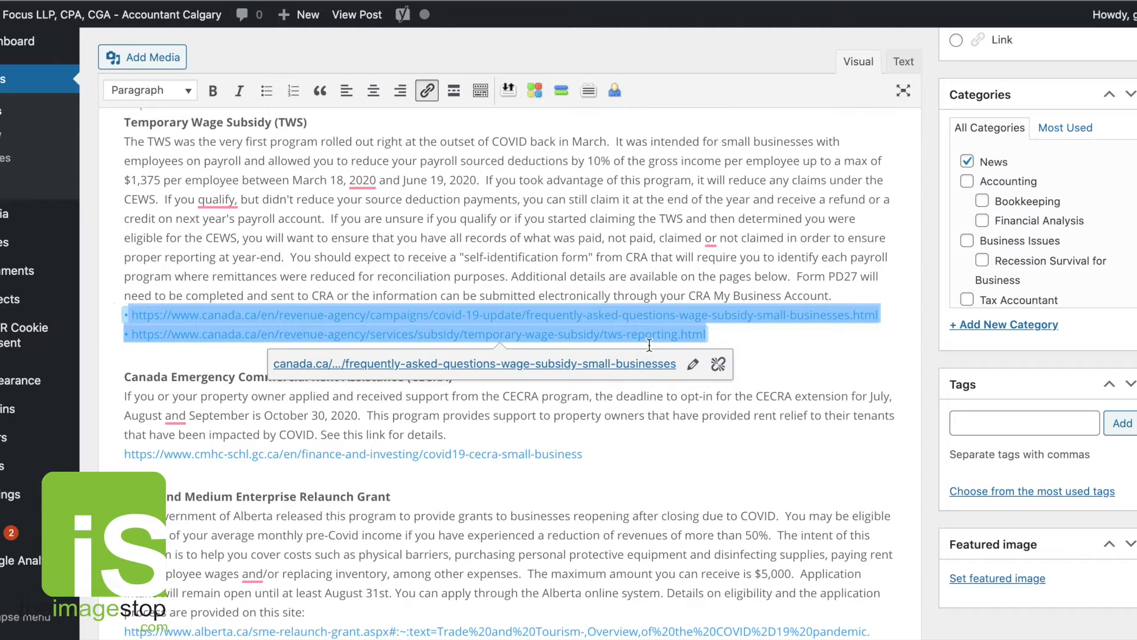
left_click(718, 364)
left_click(715, 337)
left_click_drag(715, 336, 133, 335)
key("super+c")
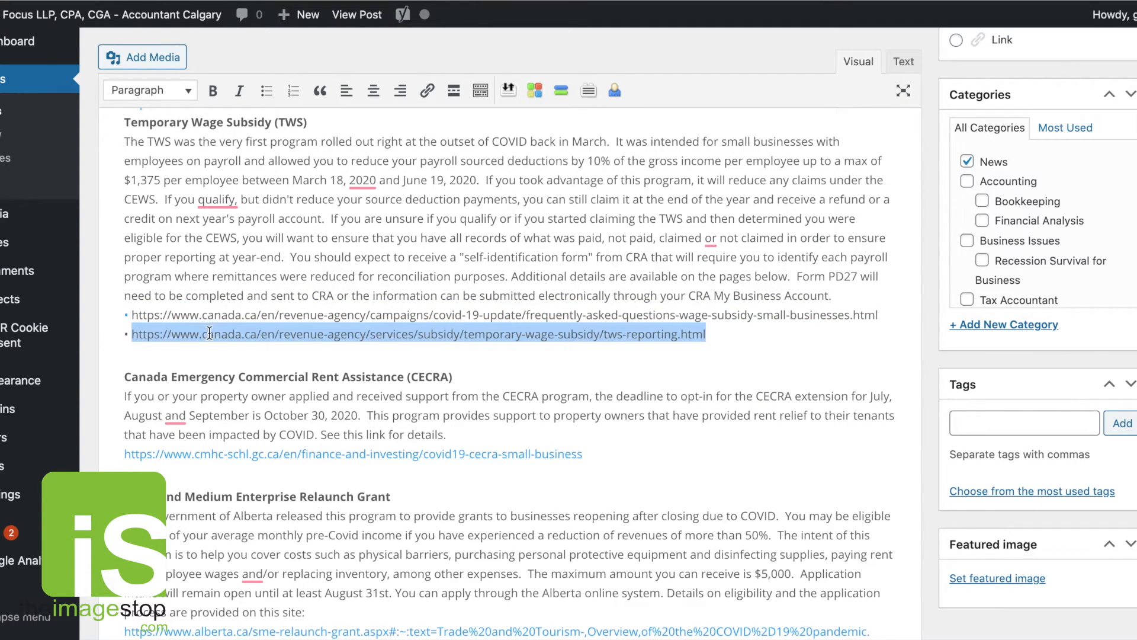
left_click(427, 90)
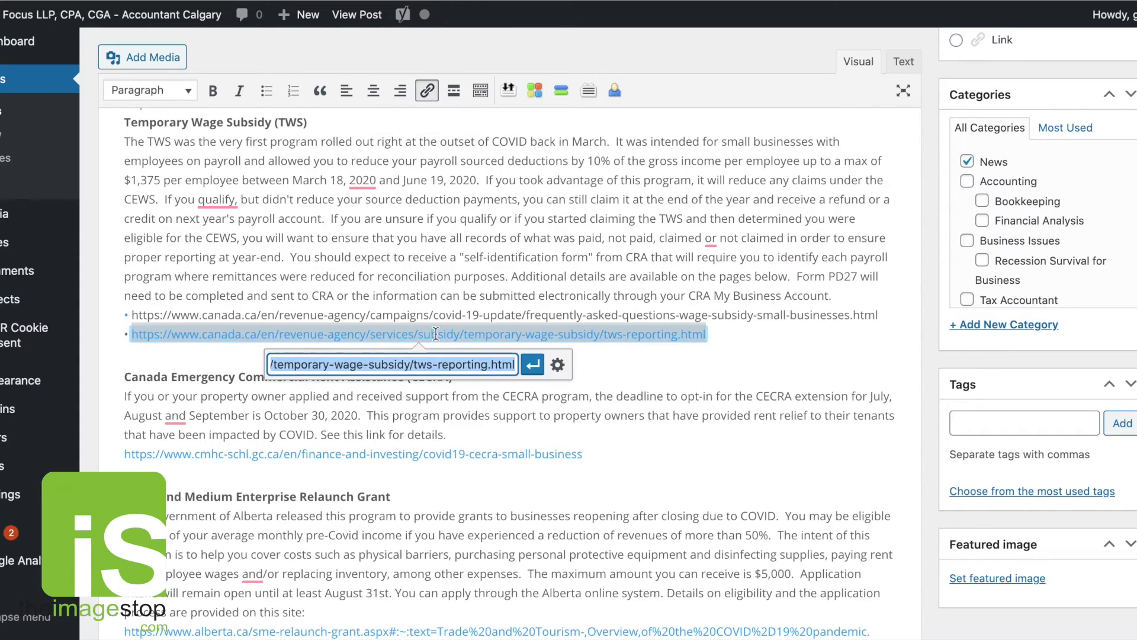
key("super+v")
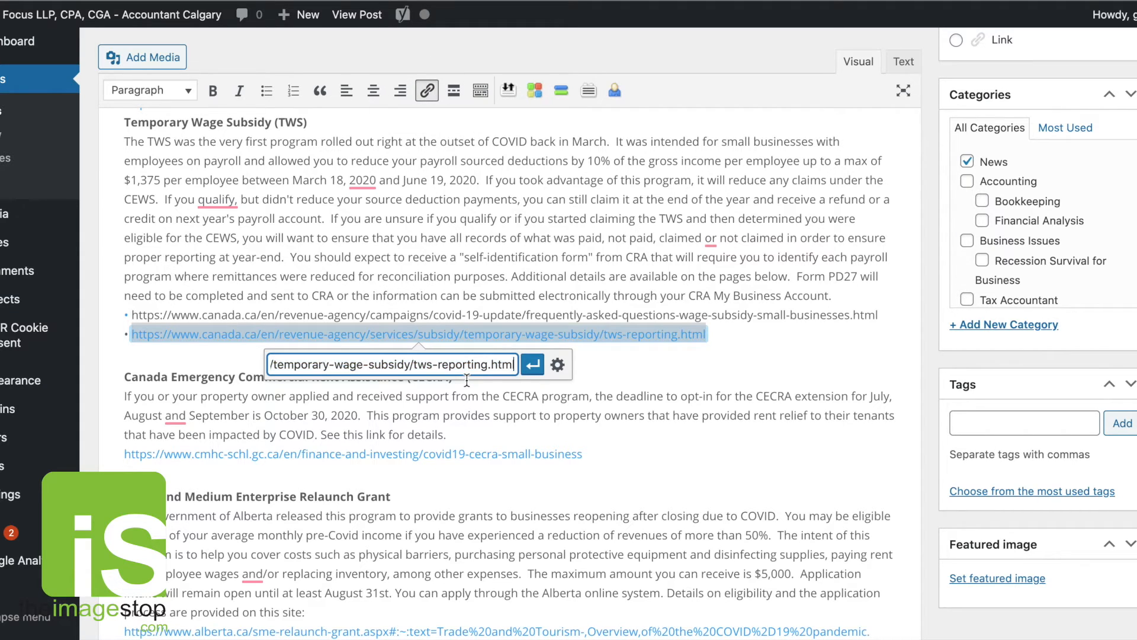
left_click(558, 364)
left_click(459, 241)
left_click(742, 513)
Relink the frequently-asked-questions URL without its bullet, set to open in a new tab.
left_click_drag(880, 292, 123, 295)
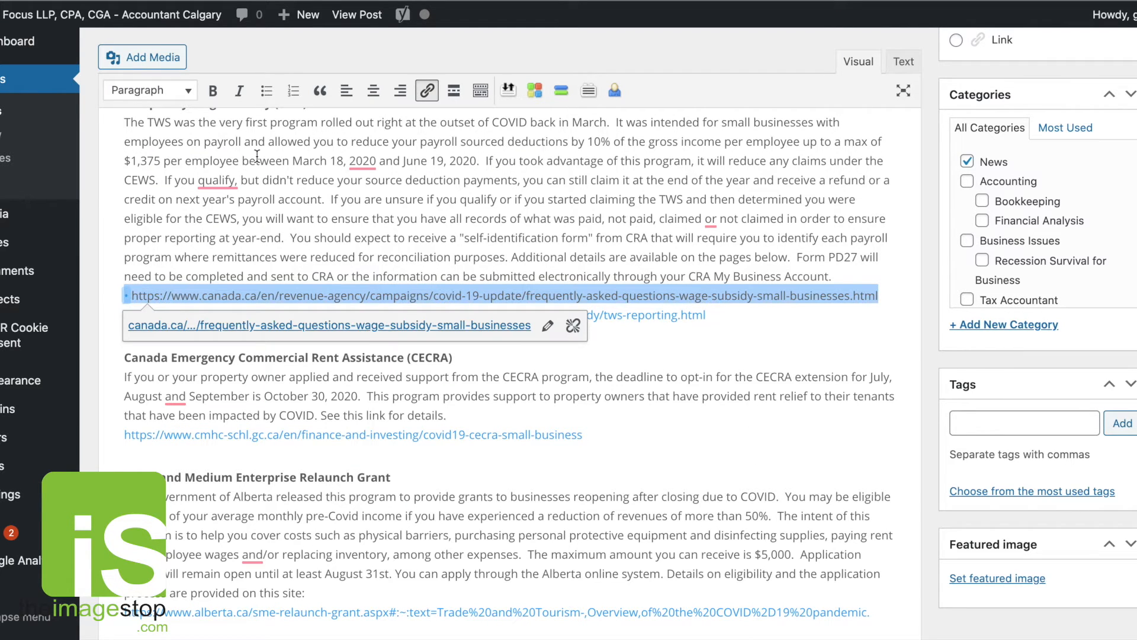
left_click(572, 326)
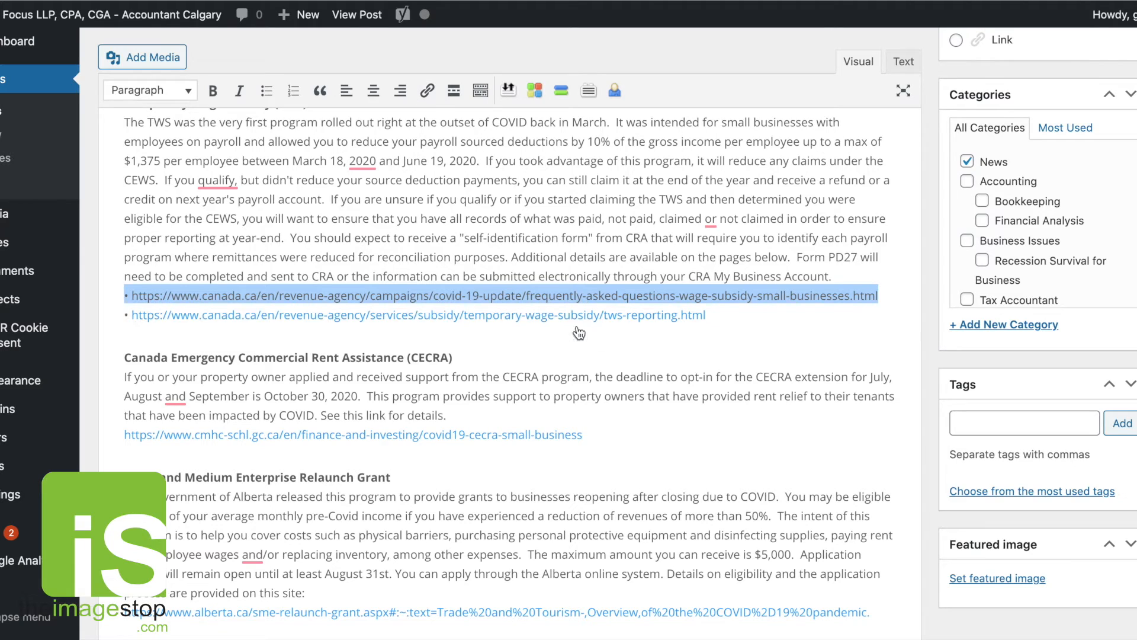
left_click(181, 296)
left_click_drag(132, 295, 879, 297)
left_click(427, 90)
triple_click(529, 326)
left_click(536, 326)
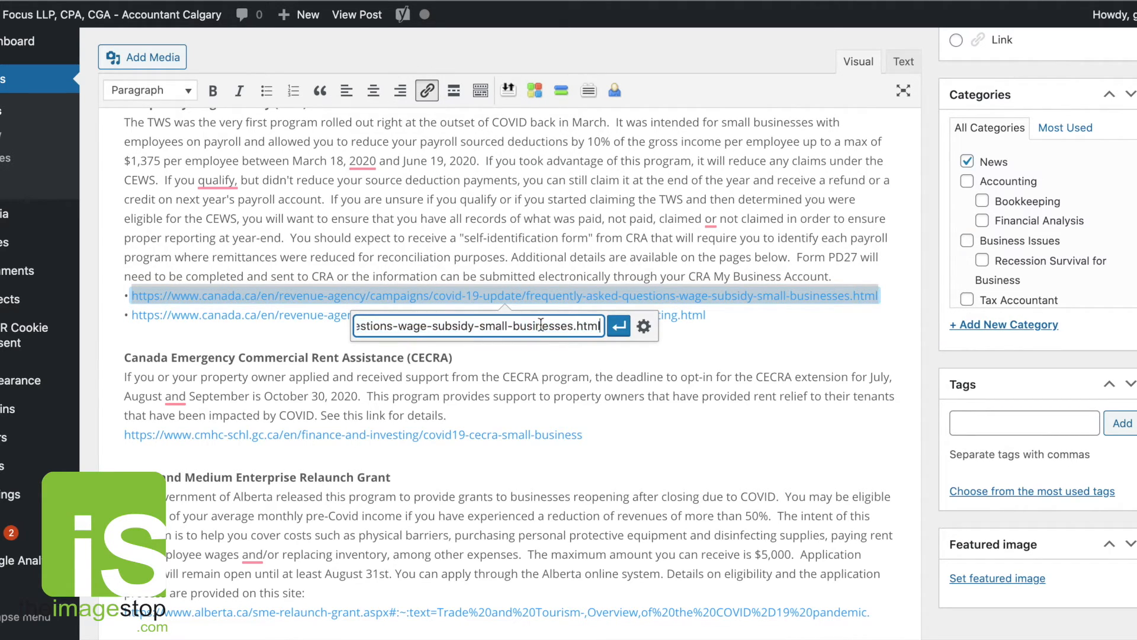
left_click(644, 327)
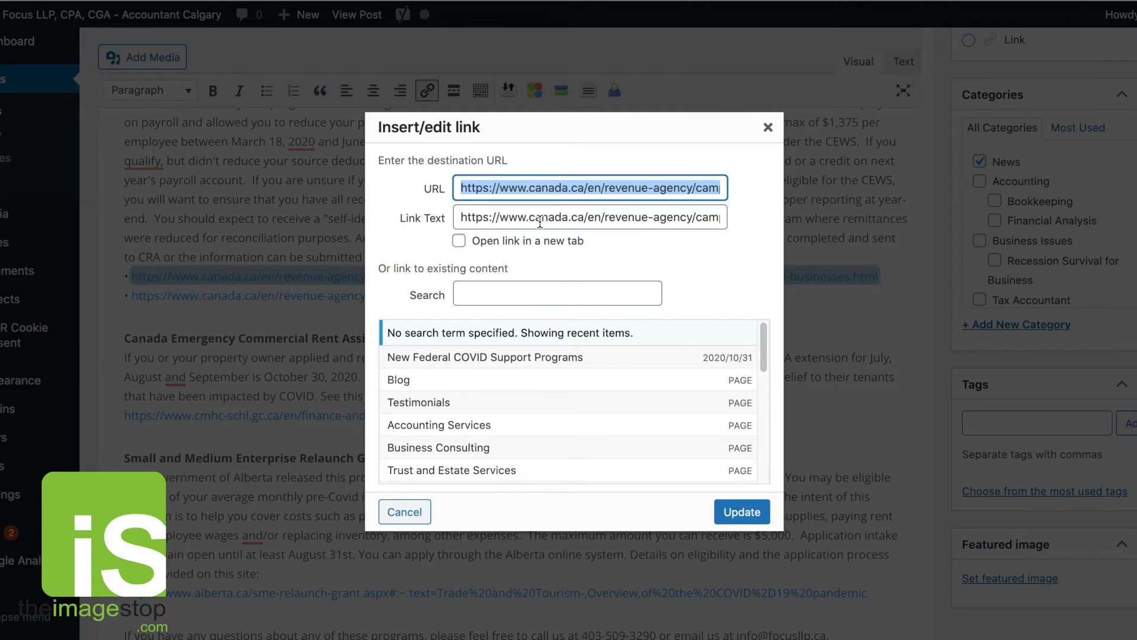
left_click(458, 240)
left_click(749, 509)
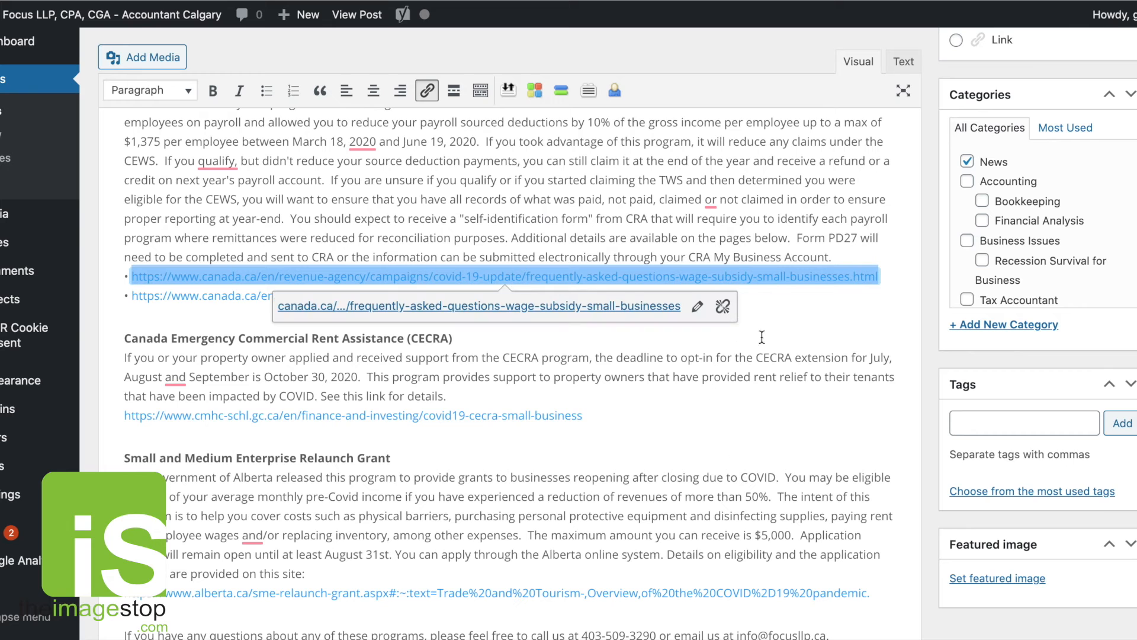
Update the post.
scroll(1062, 509, "down", 12)
scroll(1062, 508, "up", 20)
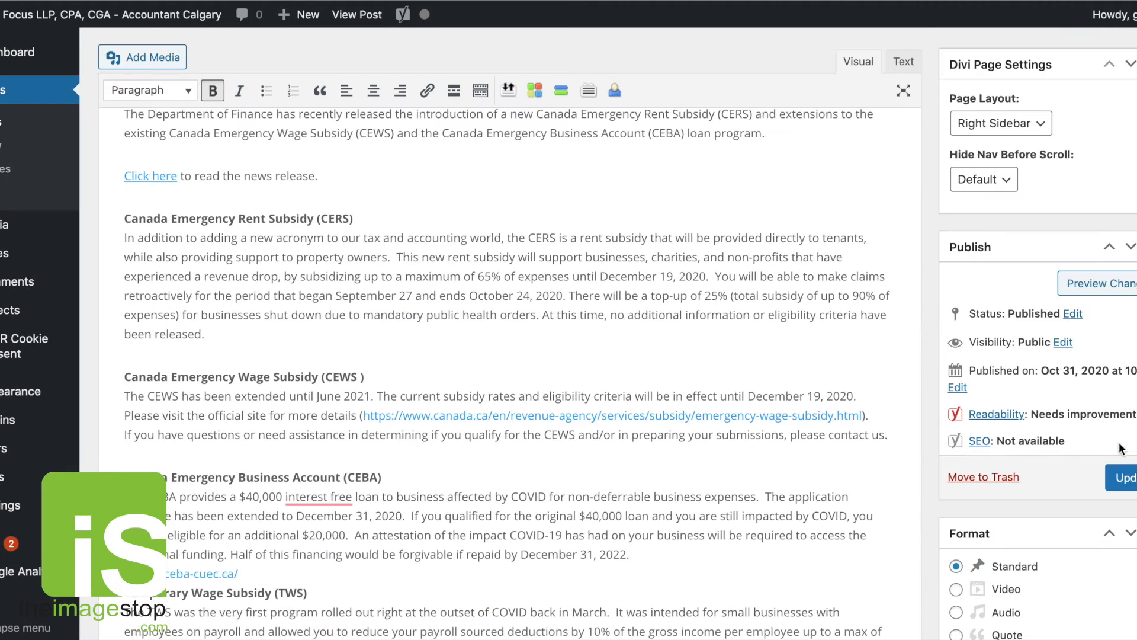
left_click(1128, 476)
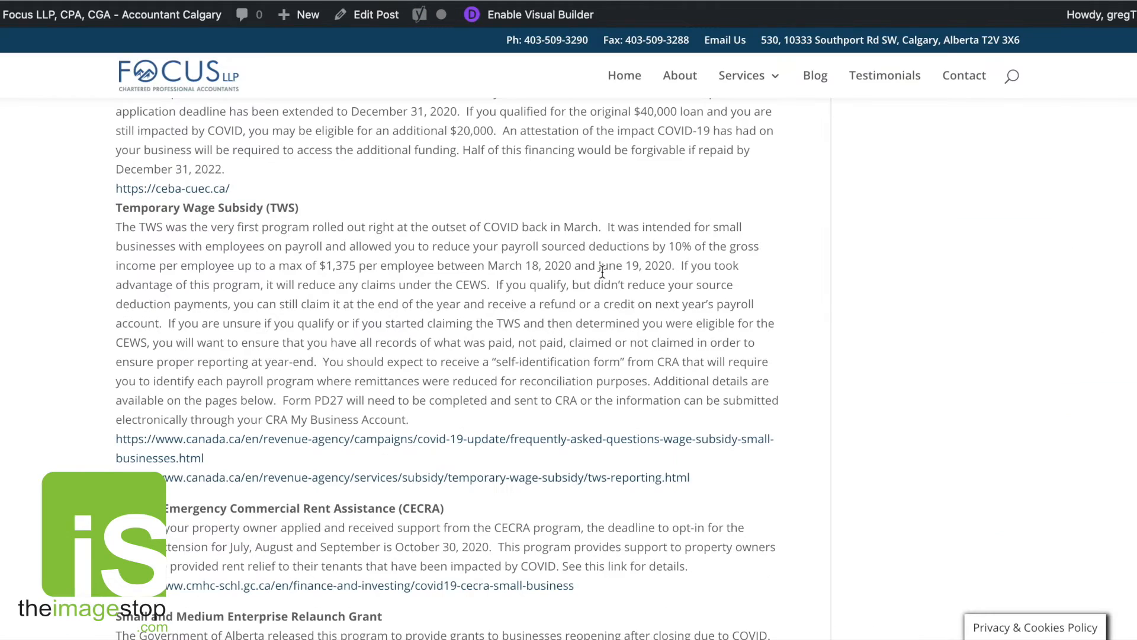
View the published post and check its links, including the Alberta relaunch grant link.
scroll(604, 271, "up", 11)
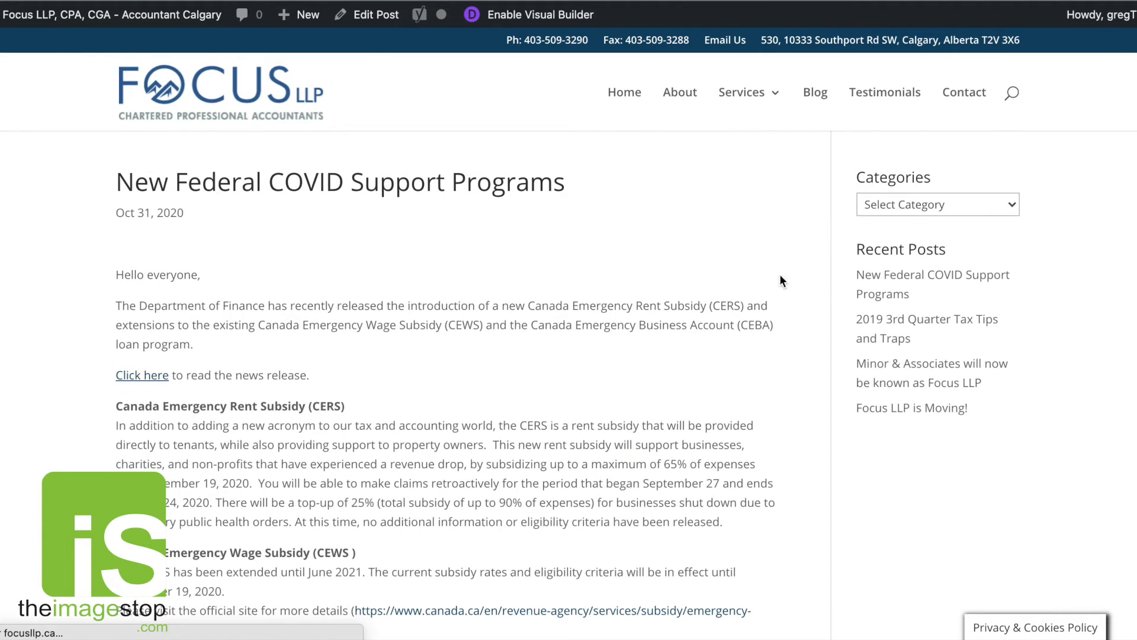
scroll(816, 288, "down", 3)
scroll(817, 288, "up", 3)
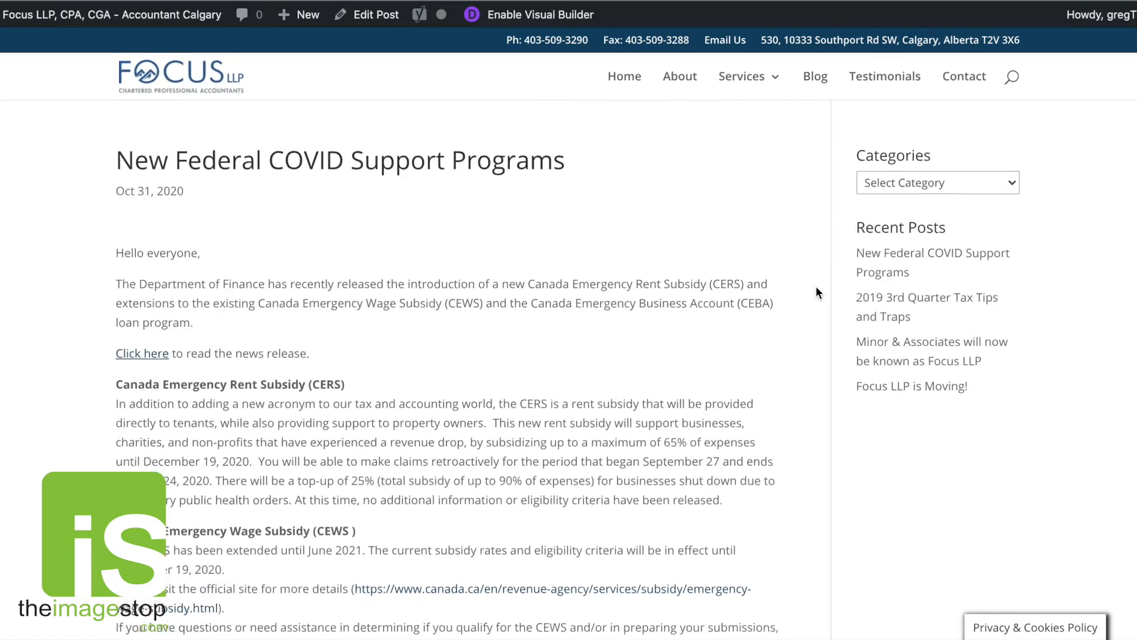
scroll(816, 287, "down", 1)
scroll(816, 291, "down", 15)
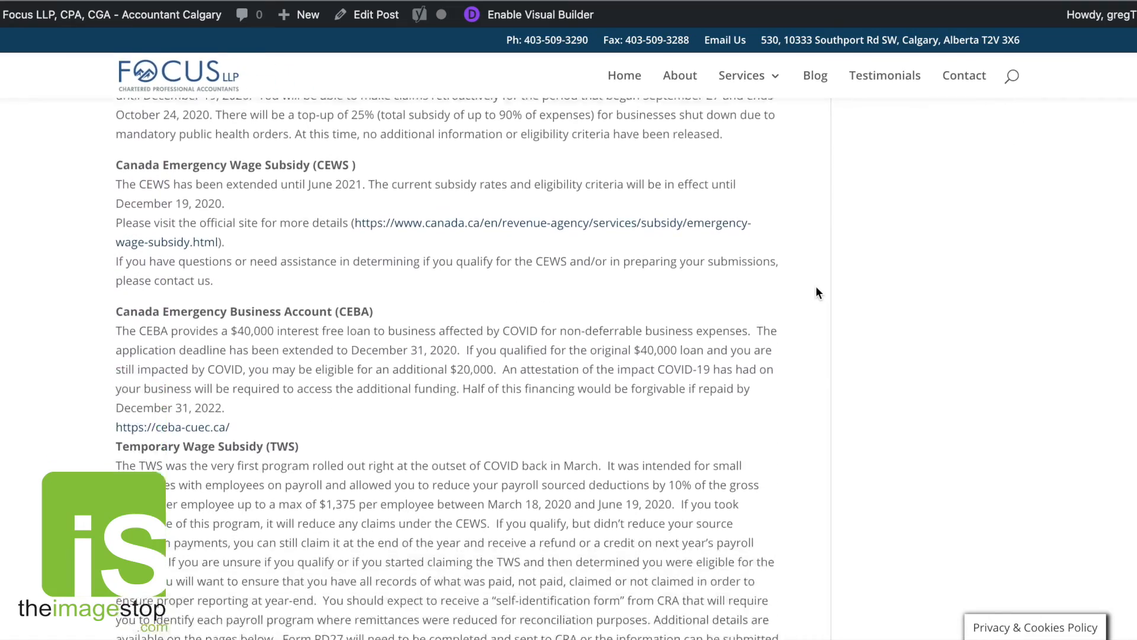
scroll(816, 288, "down", 1)
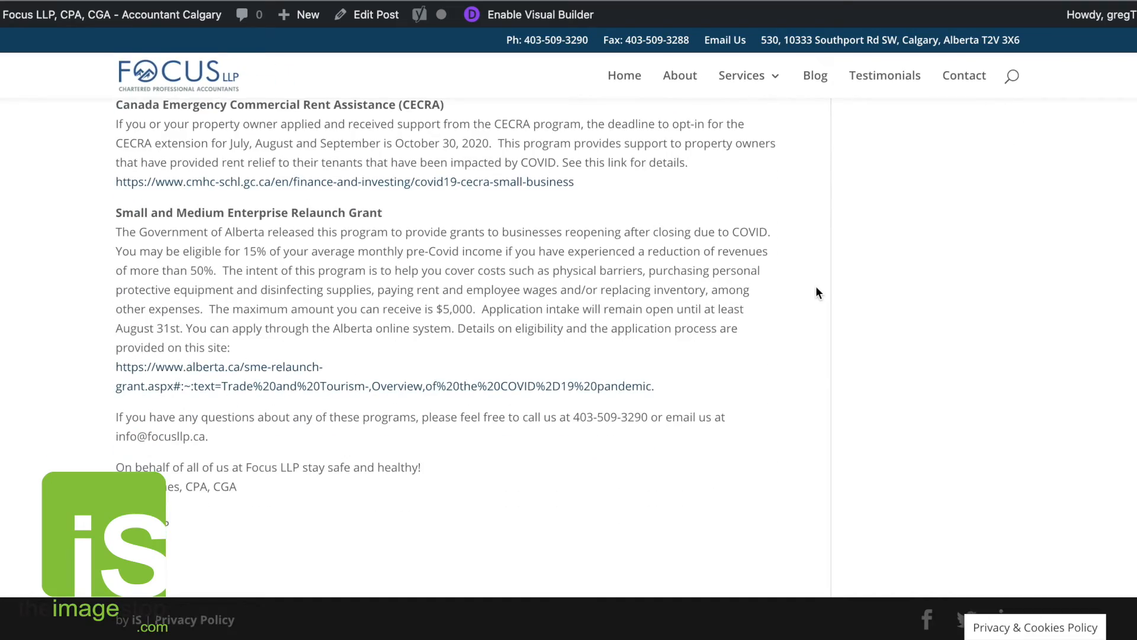
scroll(816, 288, "up", 4)
scroll(816, 288, "down", 3)
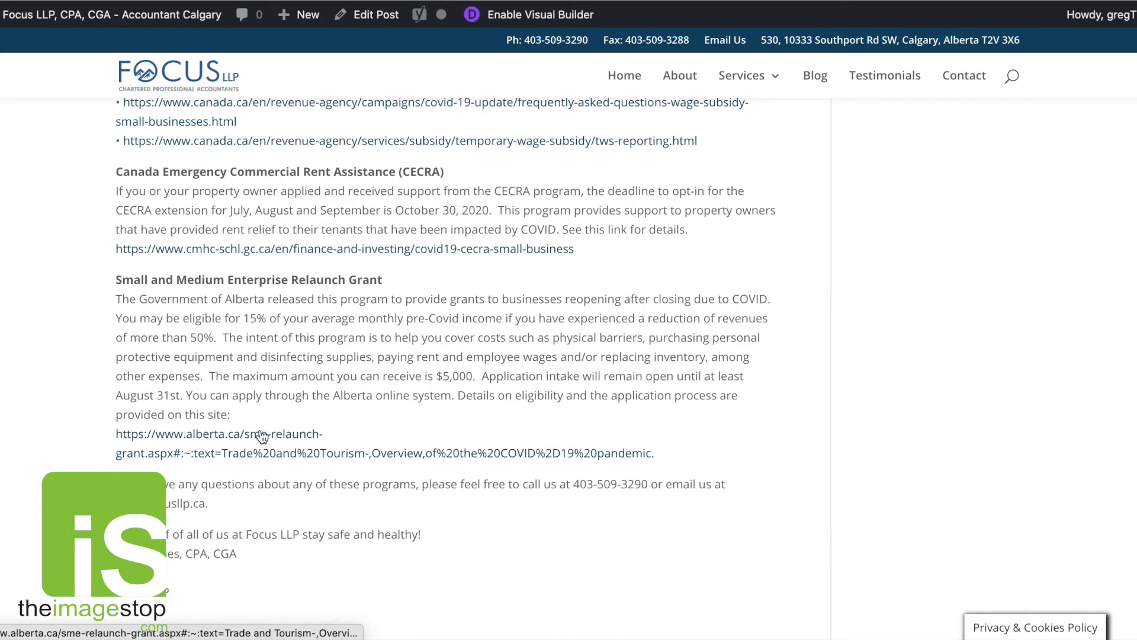
left_click(261, 452)
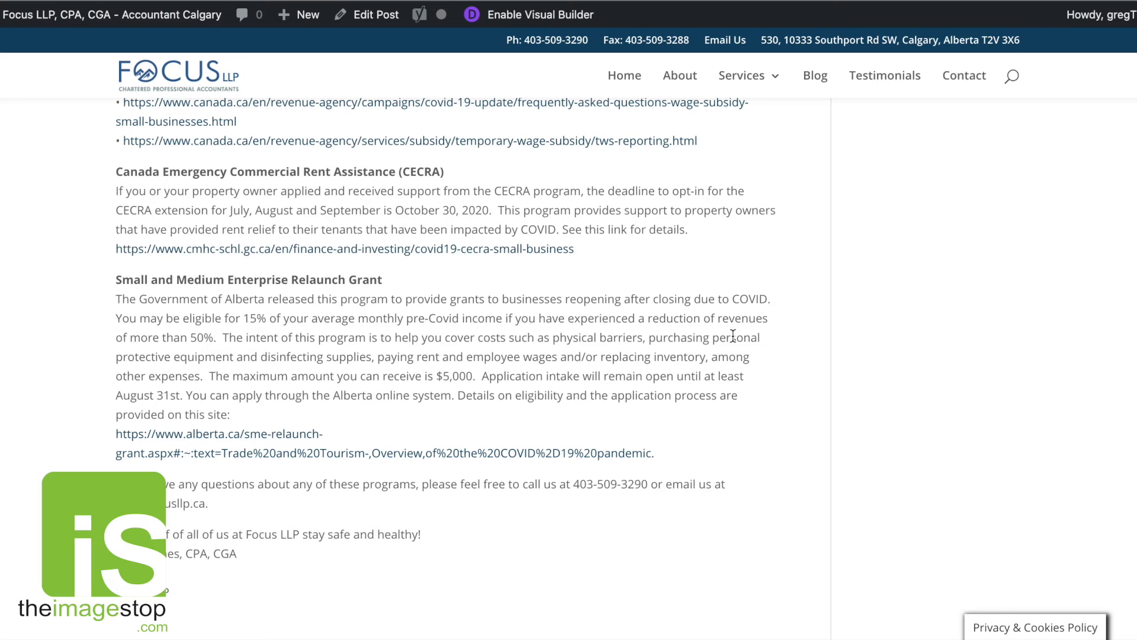
scroll(733, 336, "up", 2)
scroll(520, 335, "down", 3)
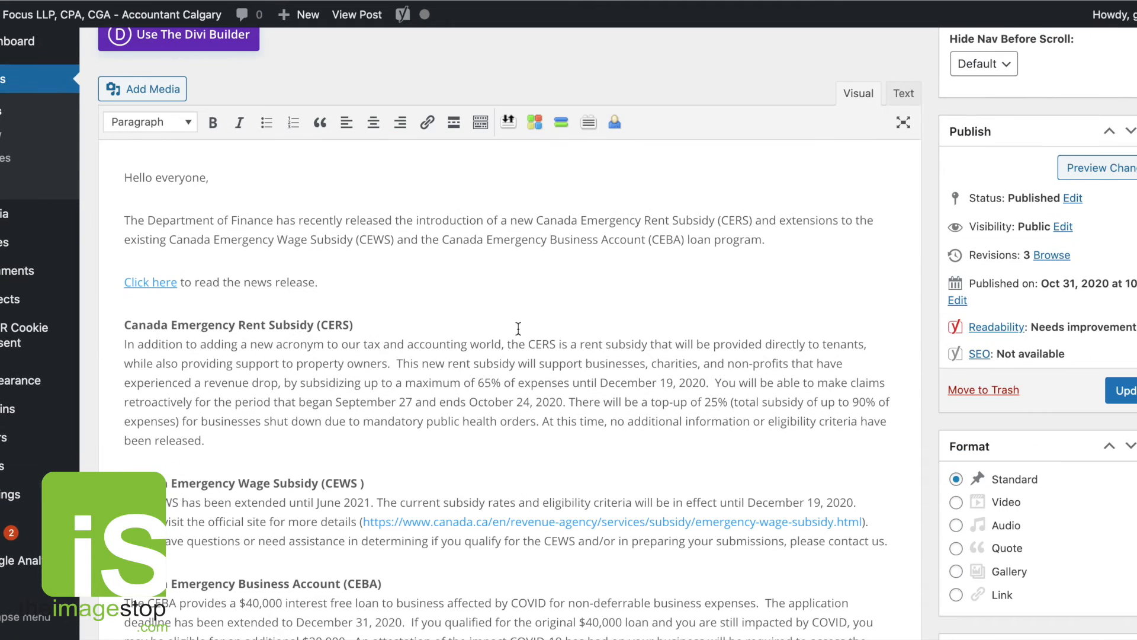
Add a bullet before the CEBA link and remove the extra blank line below it.
scroll(263, 380, "down", 1)
left_click(125, 230)
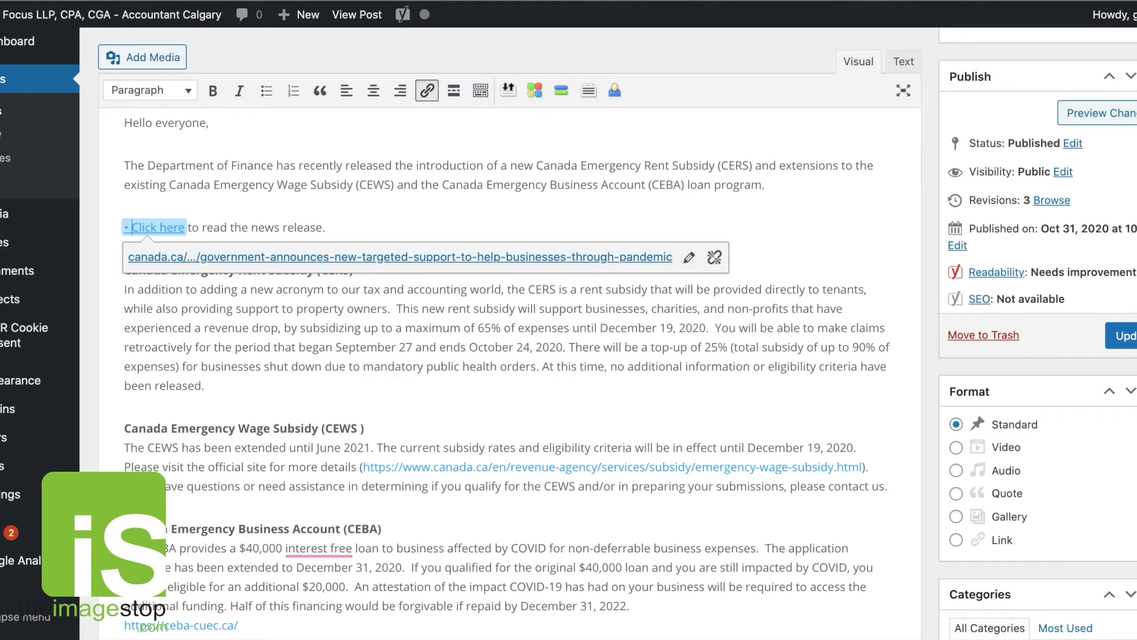
scroll(247, 325, "down", 3)
scroll(249, 328, "down", 2)
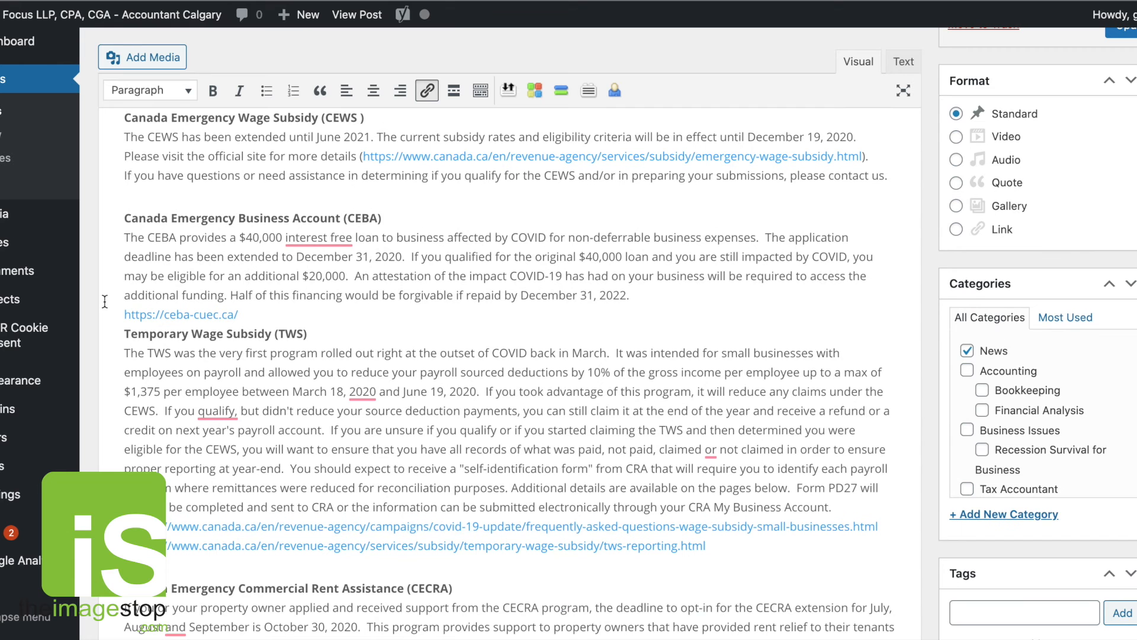
triple_click(126, 313)
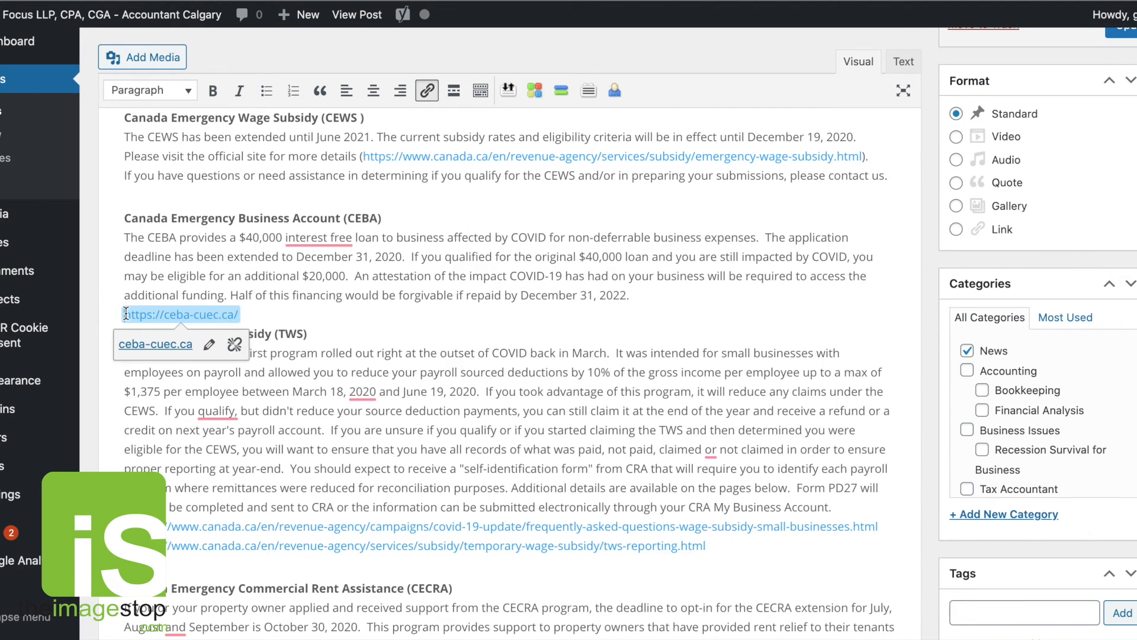
type("•")
left_click(276, 312)
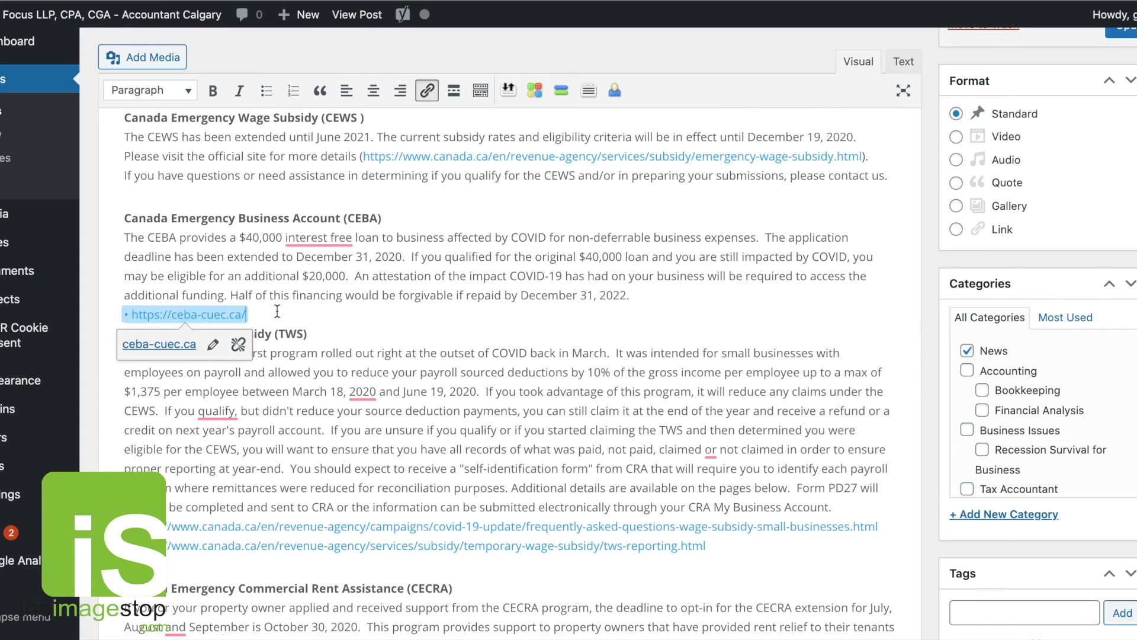
key("Return")
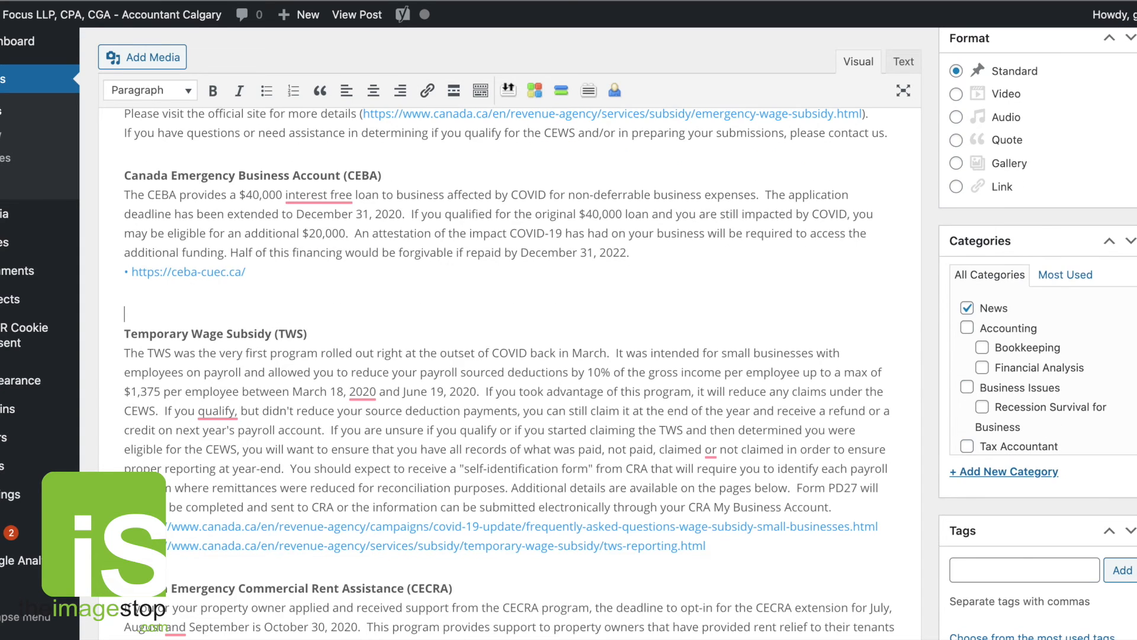
left_click(126, 333)
key("BackSpace")
Update the post with the bulleted link changes.
scroll(187, 333, "down", 5)
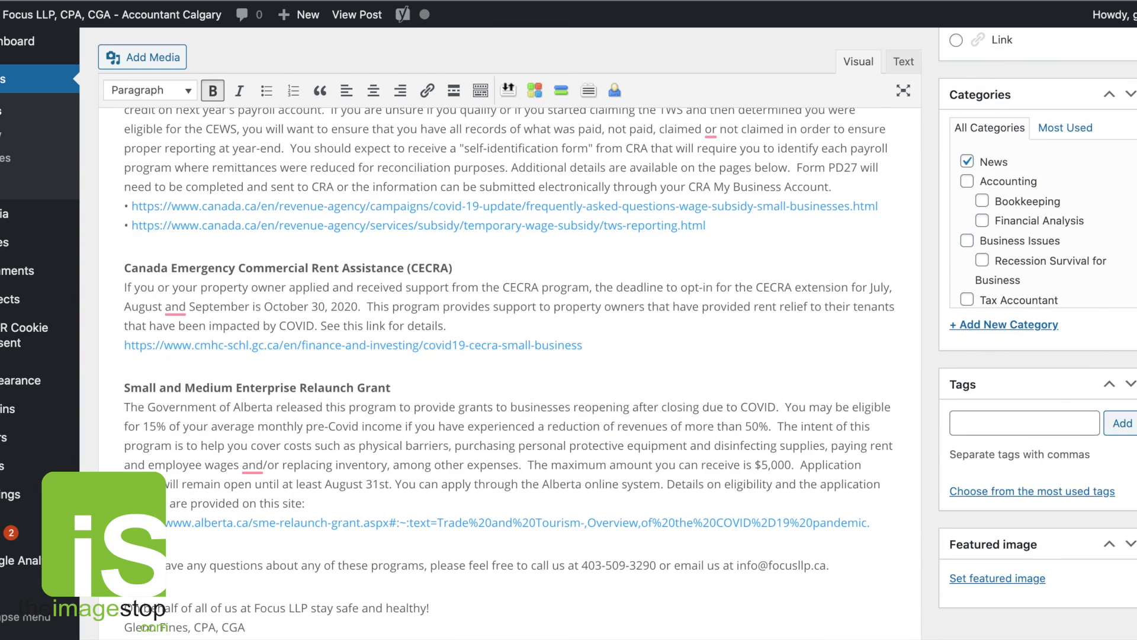
triple_click(127, 522)
type("•")
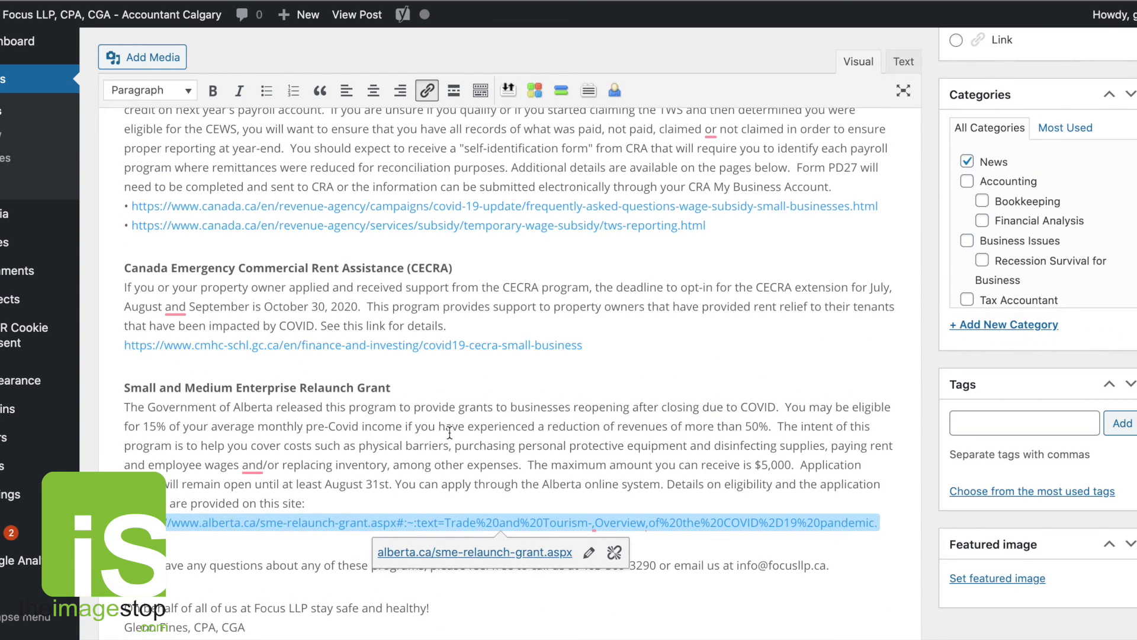
scroll(450, 433, "down", 5)
scroll(505, 326, "up", 1)
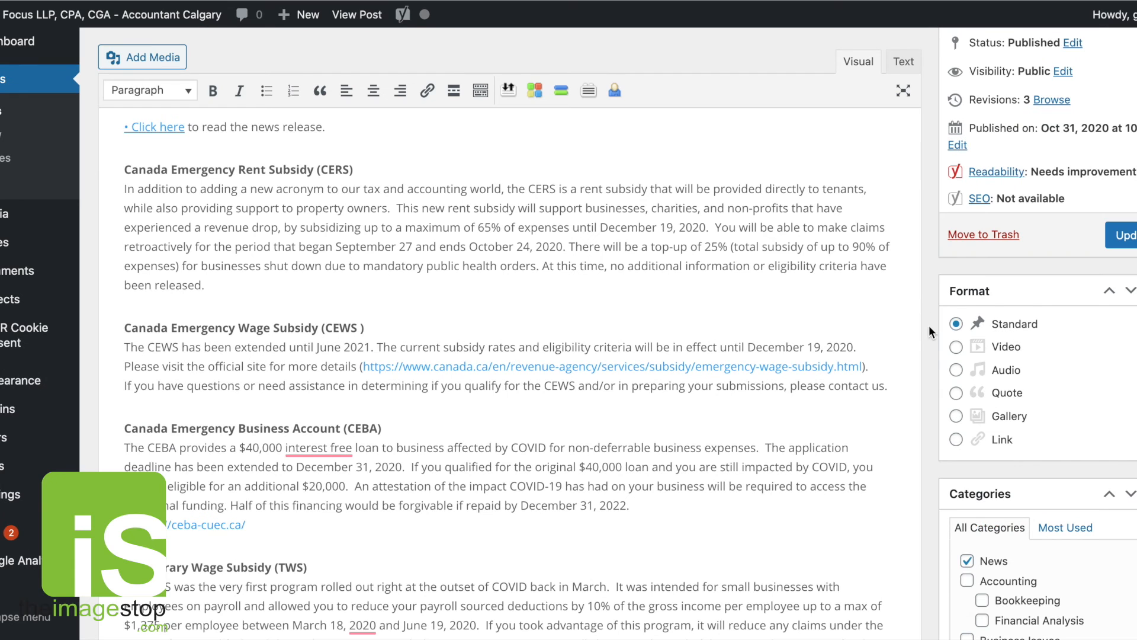
scroll(929, 329, "down", 1)
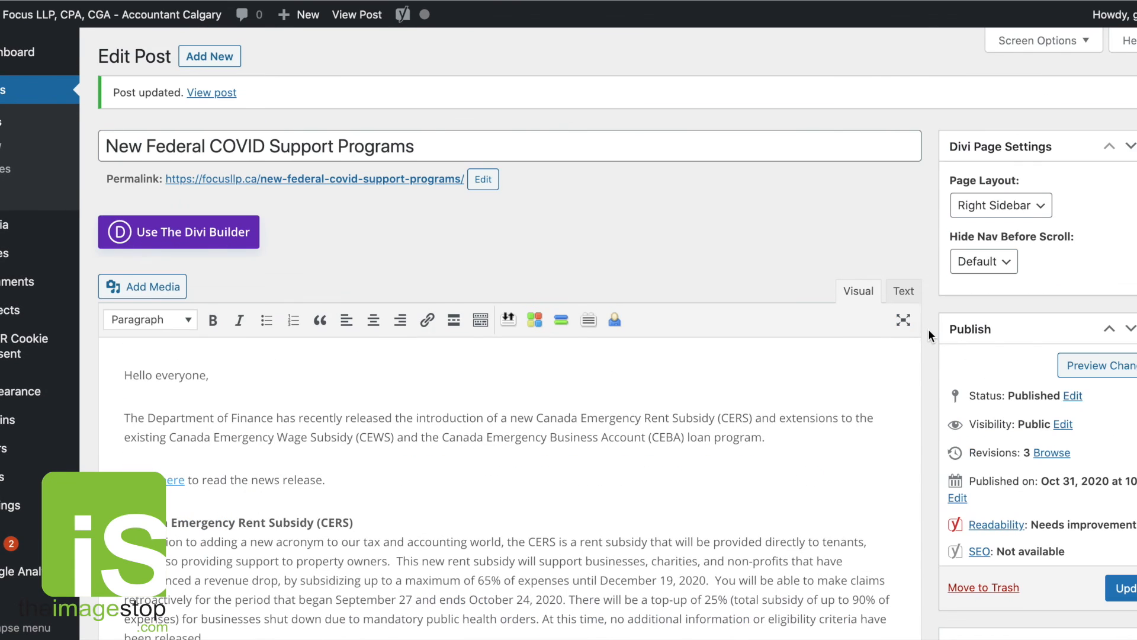
left_click(1121, 588)
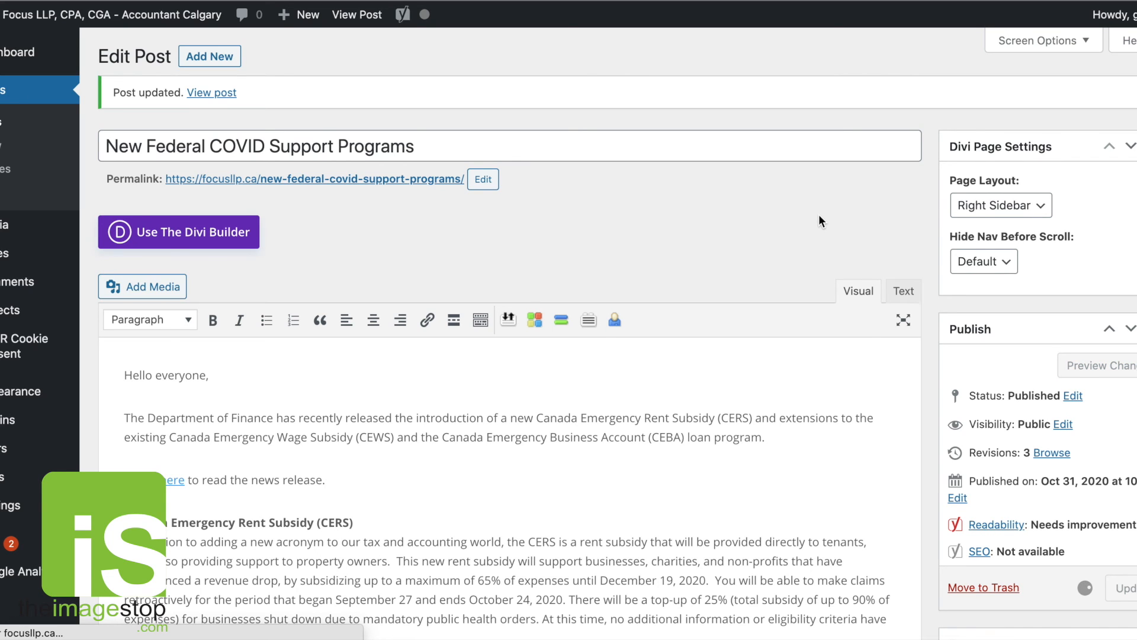